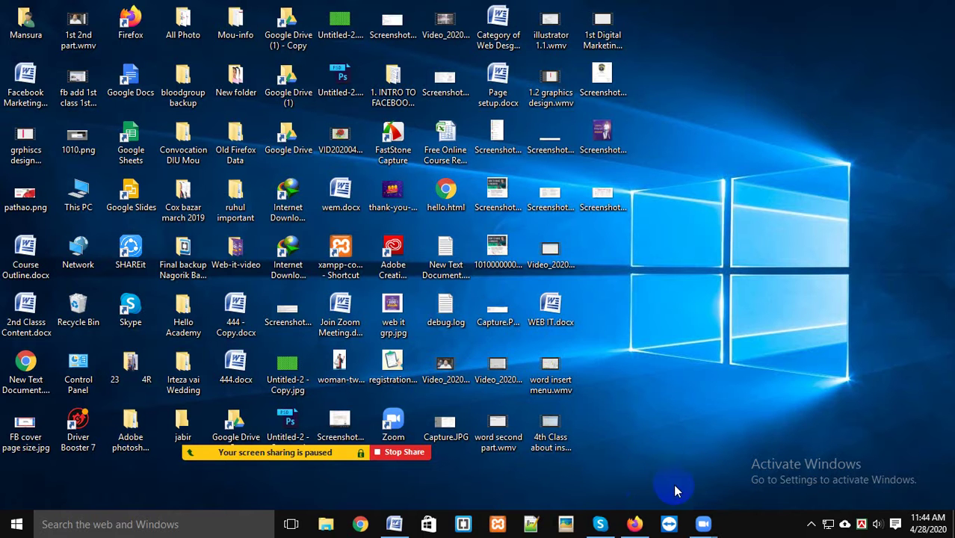
- Bring Typing Sheet.doc forward and discard the Document Recovery files with 'No, remove the files'
mouse_move(707, 509)
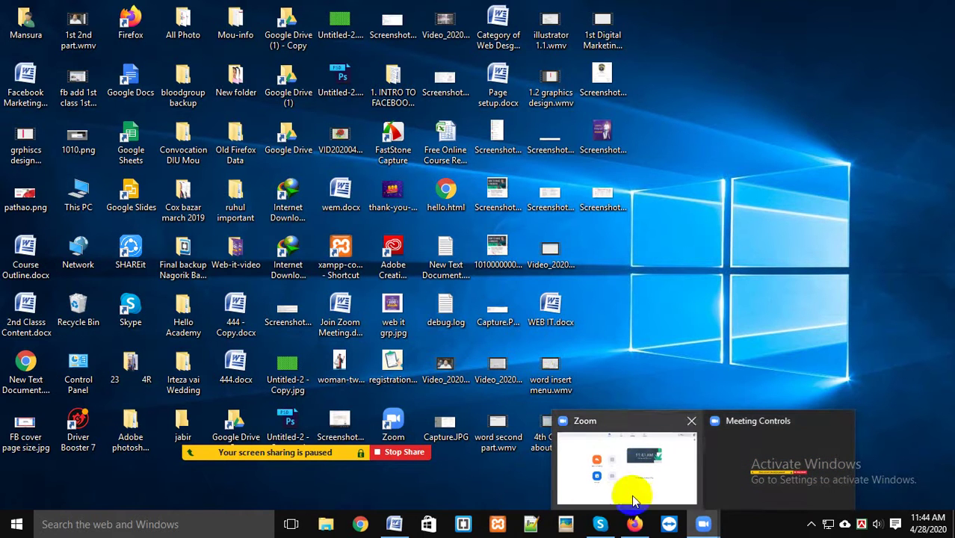
click(394, 521)
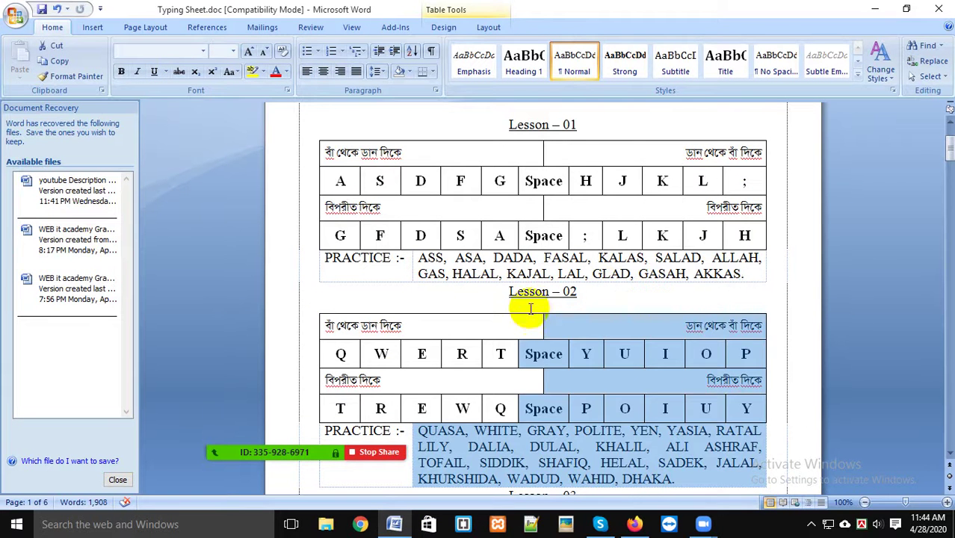
click(473, 292)
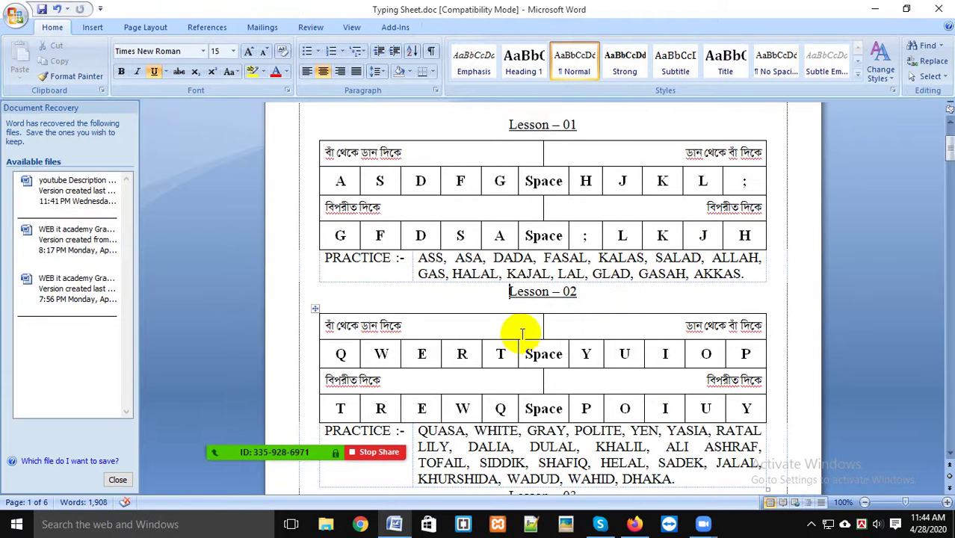
scroll(523, 334, up, 2)
scroll(523, 333, up, 1)
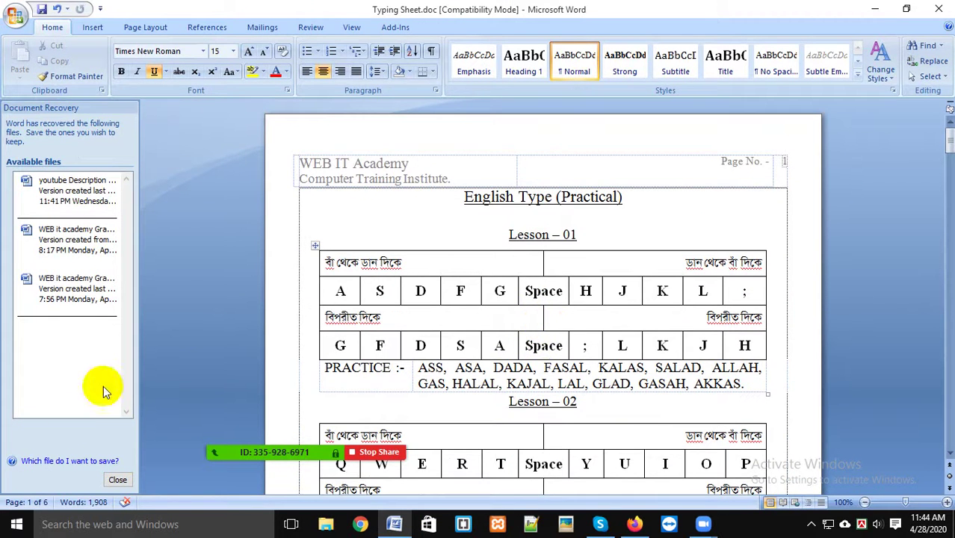
click(118, 479)
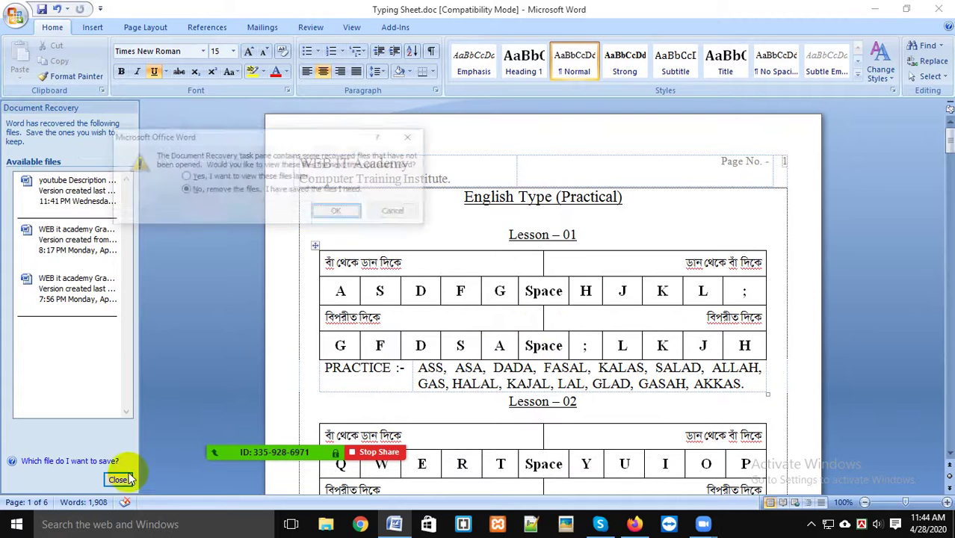
click(338, 213)
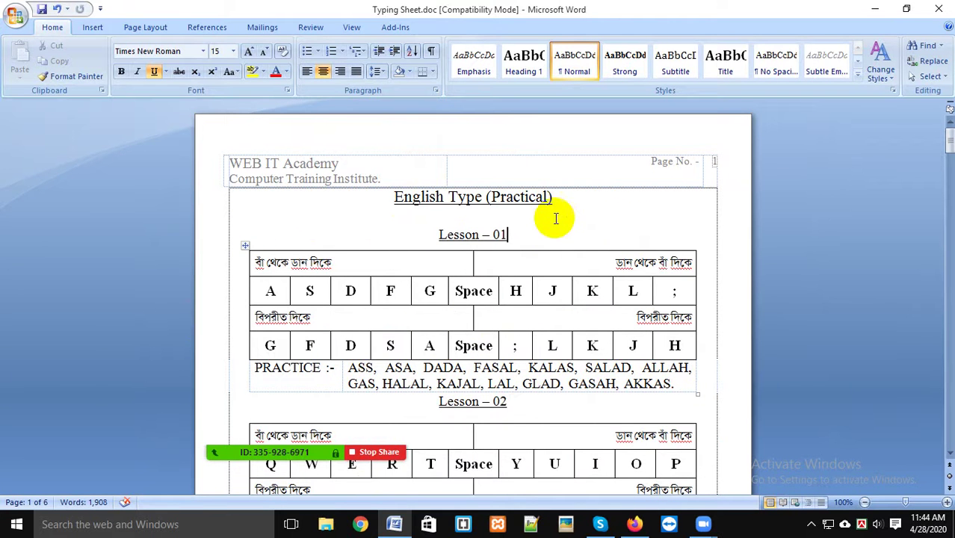
- Push the PRACTICE heading after Lesson 03 down to the top of page 2
click(94, 28)
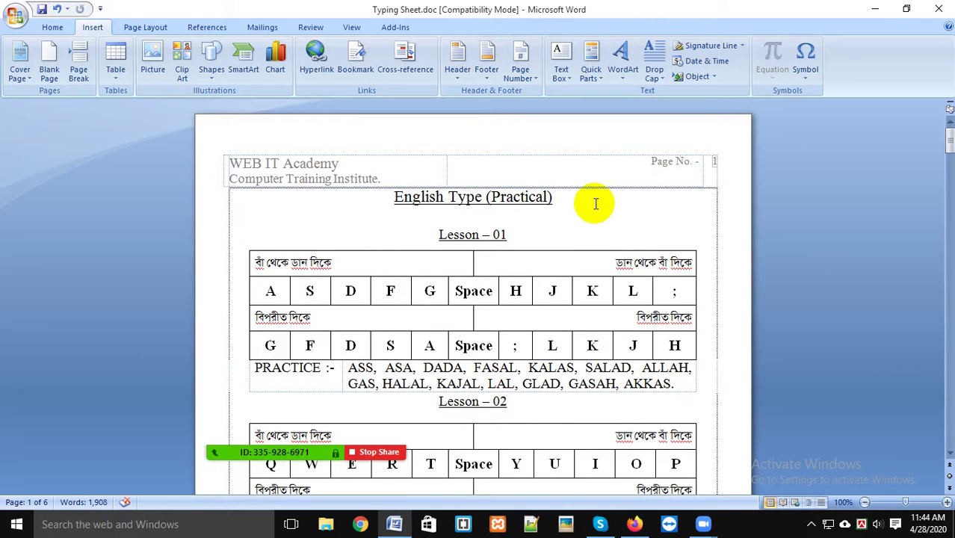
mouse_move(703, 523)
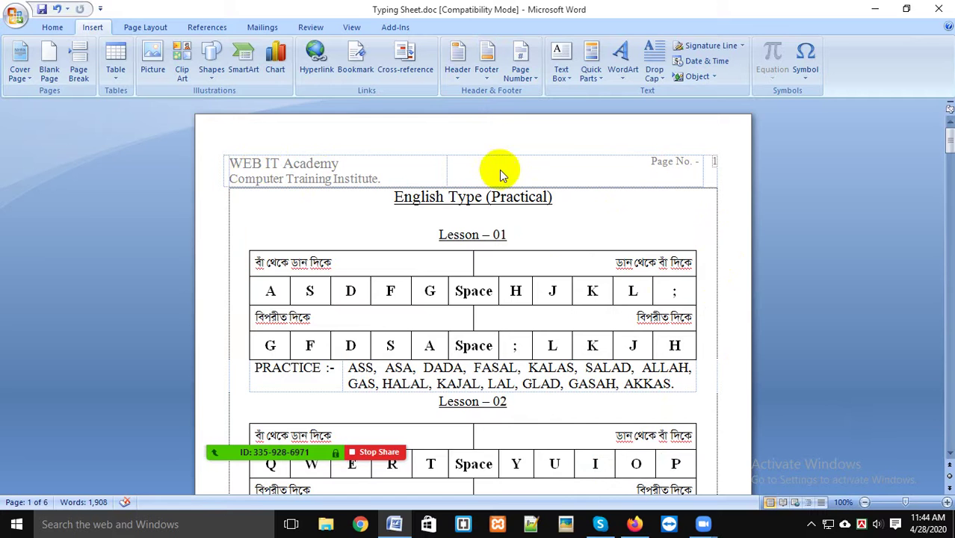
scroll(474, 191, down, 3)
scroll(635, 207, down, 6)
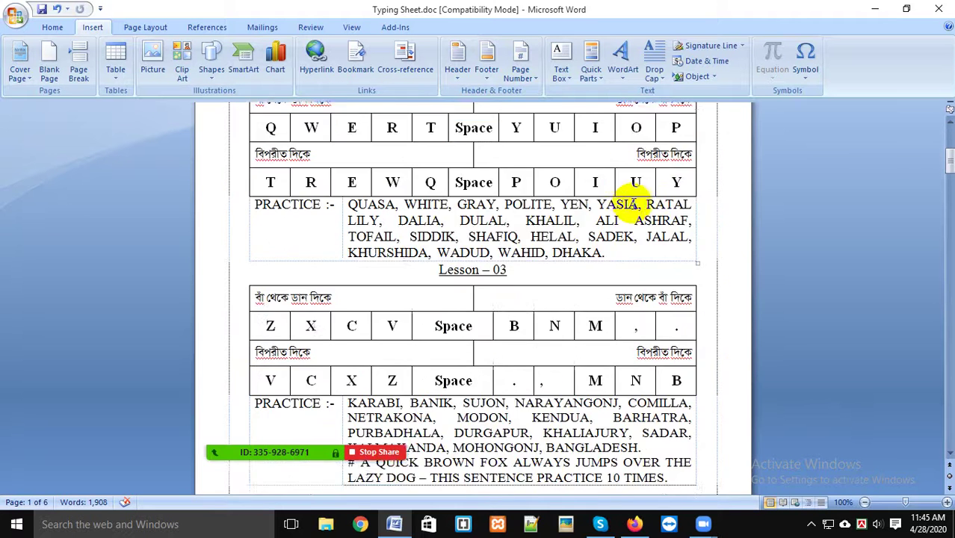
scroll(622, 225, down, 5)
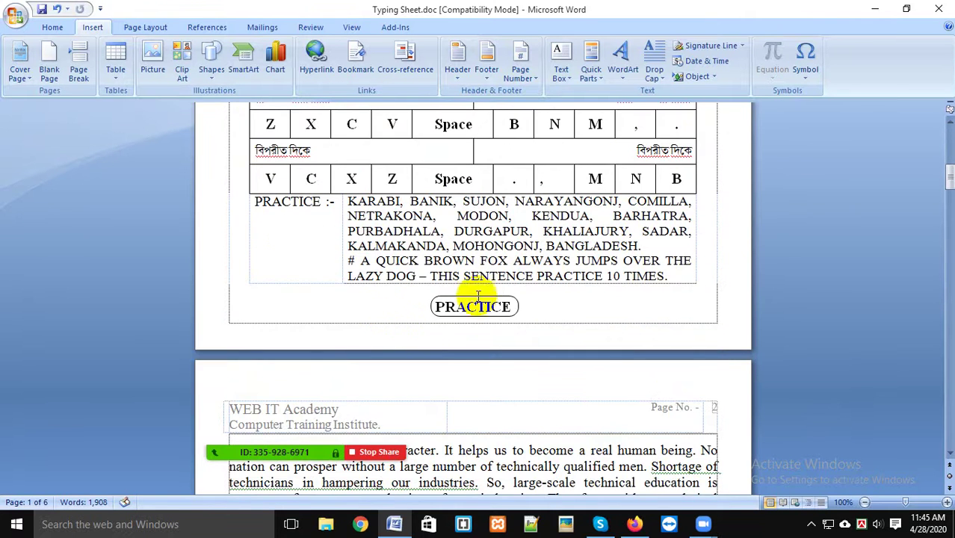
scroll(591, 291, down, 3)
scroll(595, 292, up, 4)
scroll(582, 286, up, 2)
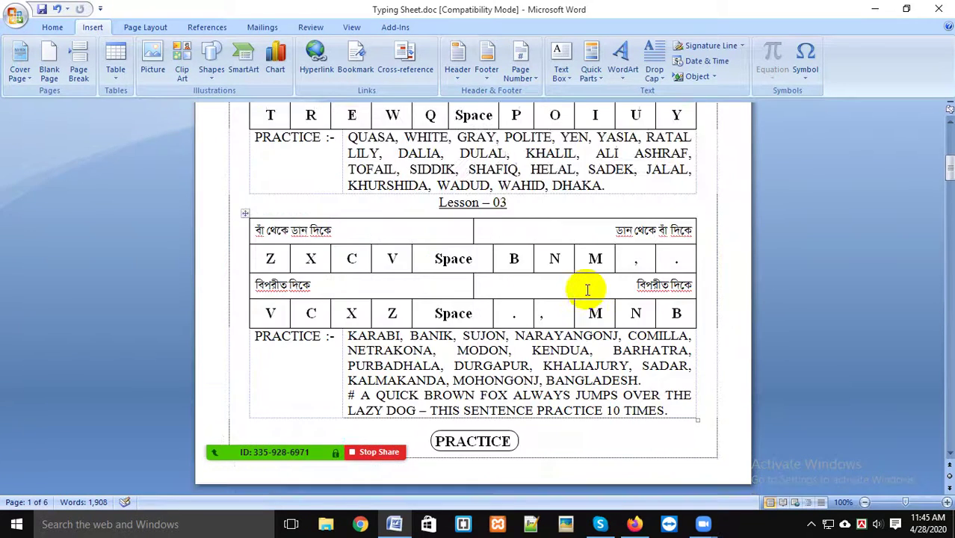
scroll(577, 297, down, 2)
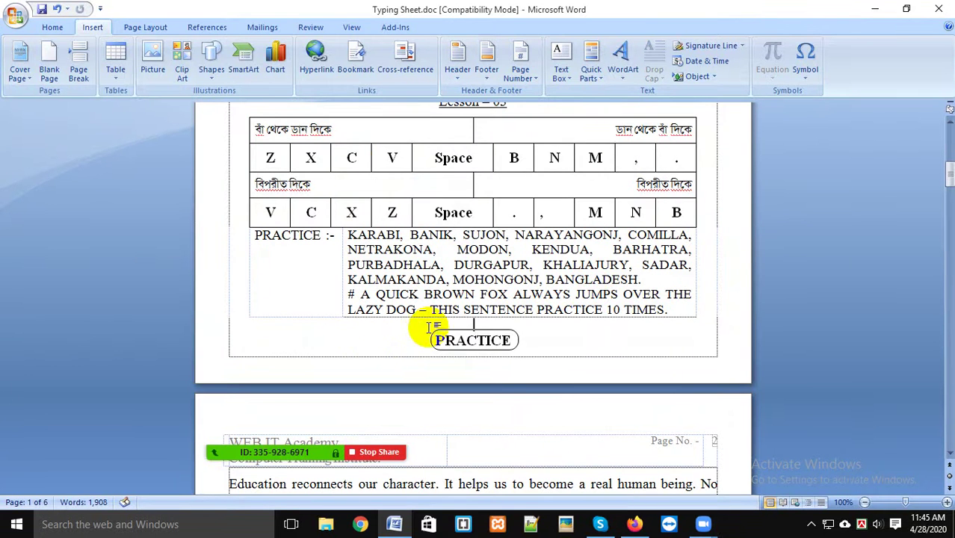
key(Return)
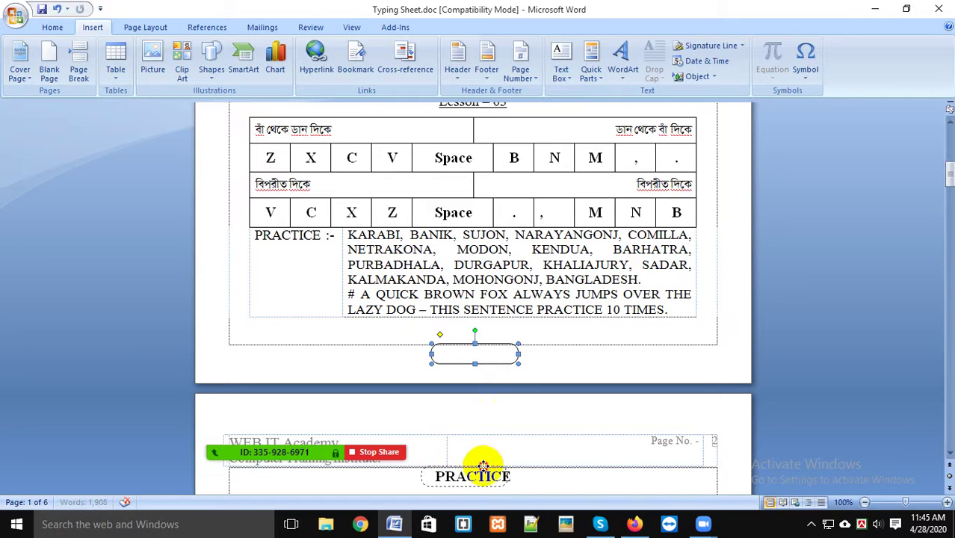
- Drag the empty rounded box so it encloses PRACTICE on page 2
drag(484, 466, 486, 469)
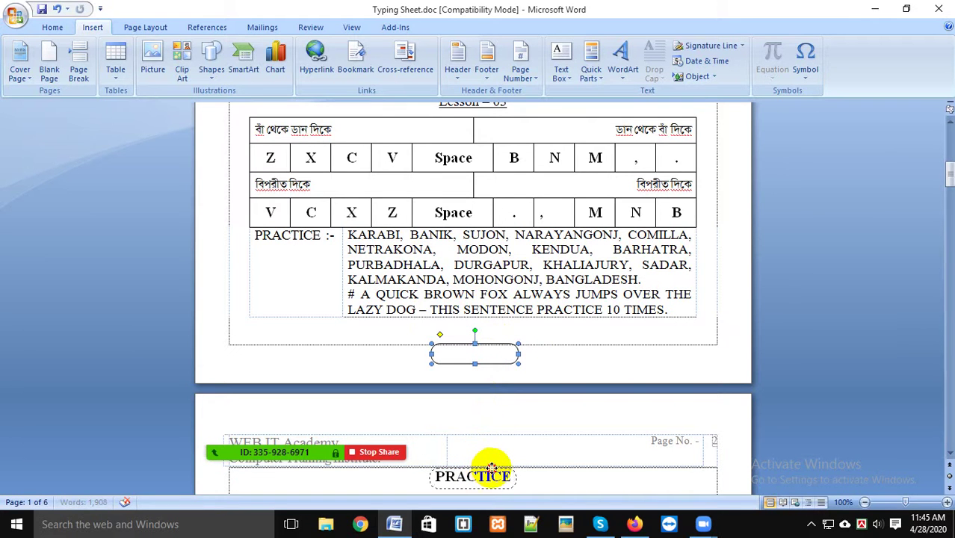
drag(492, 467, 491, 468)
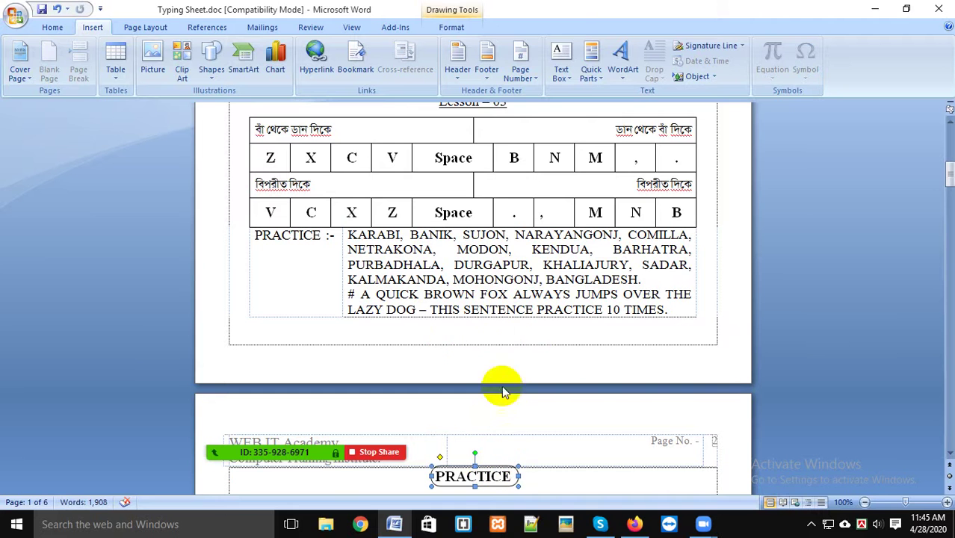
click(537, 322)
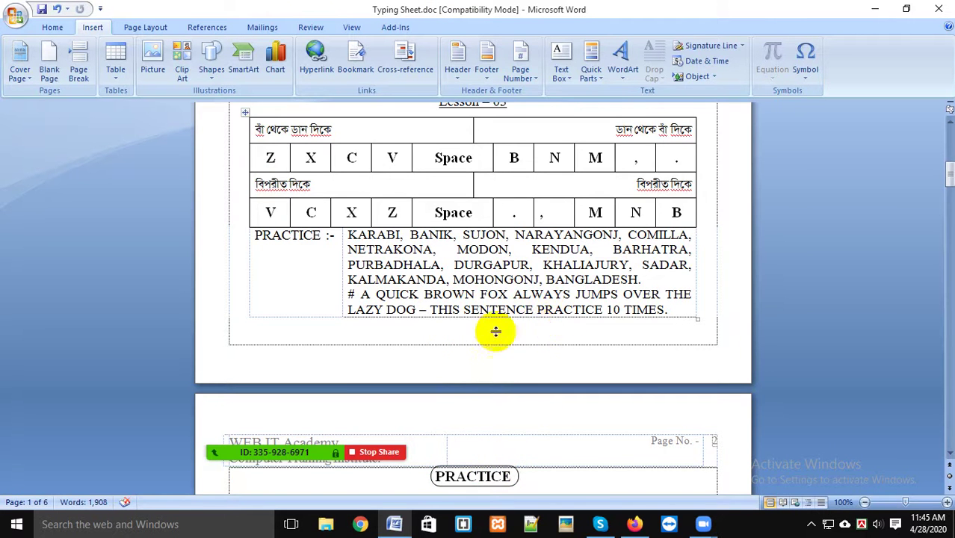
scroll(494, 330, up, 6)
scroll(472, 275, up, 6)
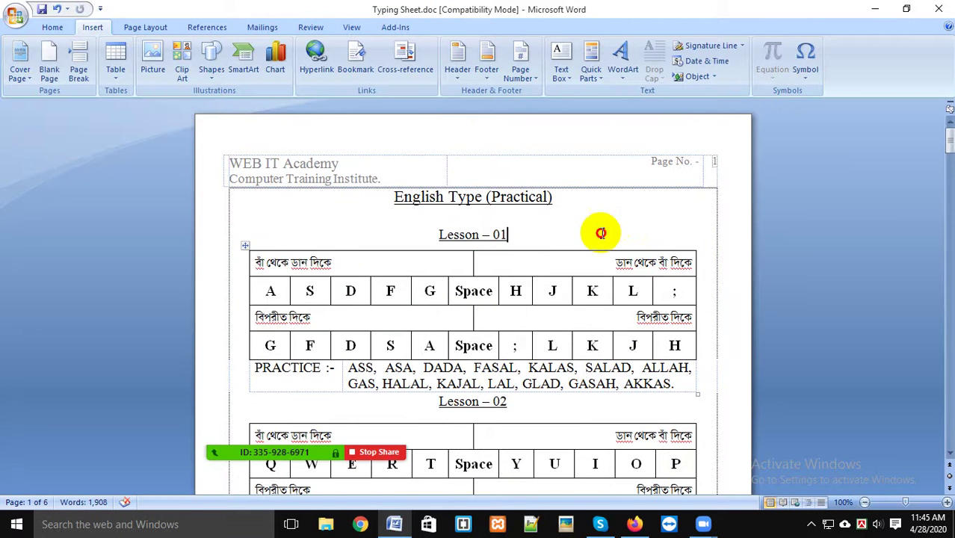
click(460, 75)
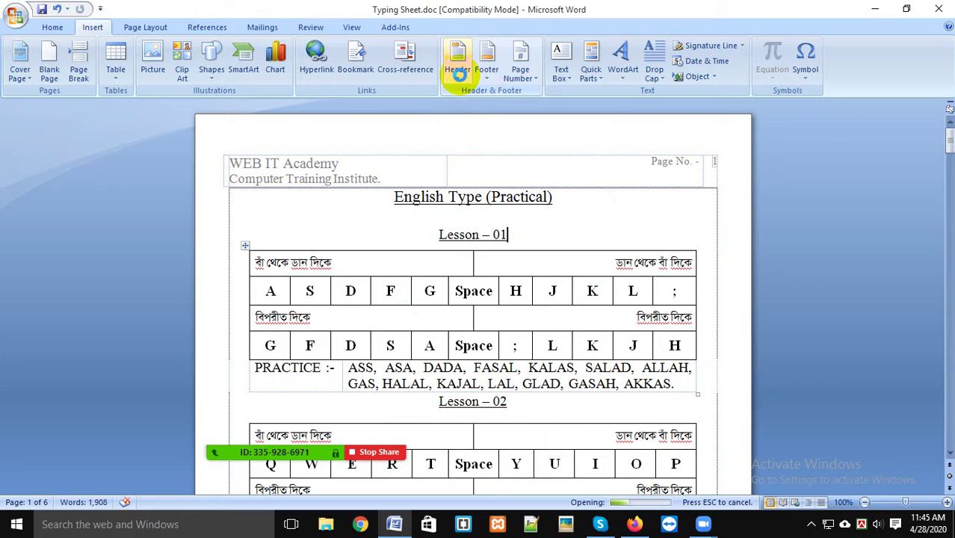
click(359, 235)
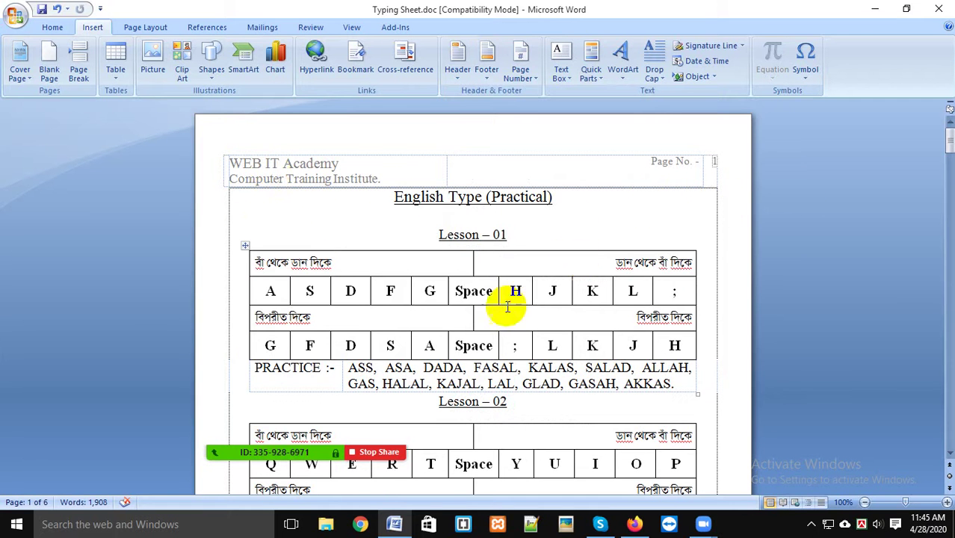
click(332, 221)
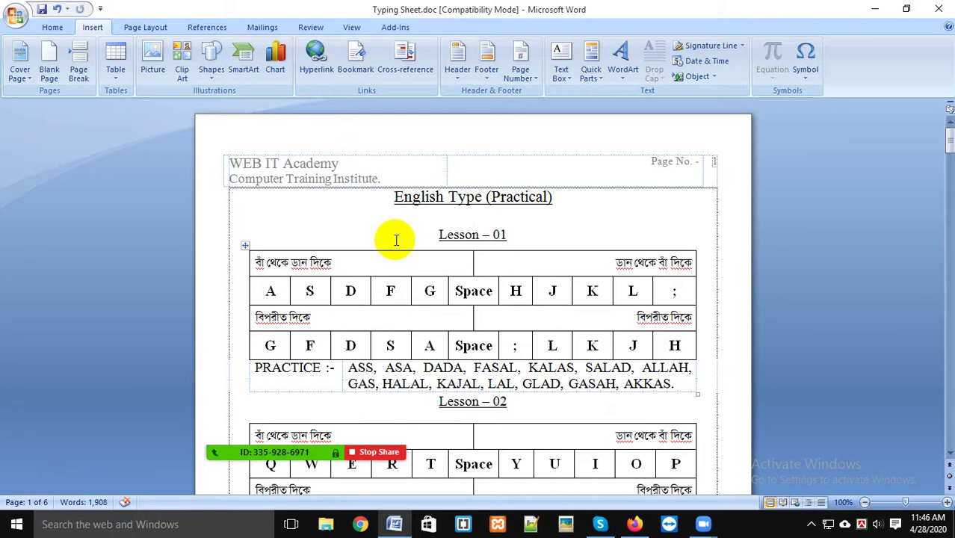
- Undo a trial Blank header to restore WEB IT Academy, then create a new blank document
click(459, 71)
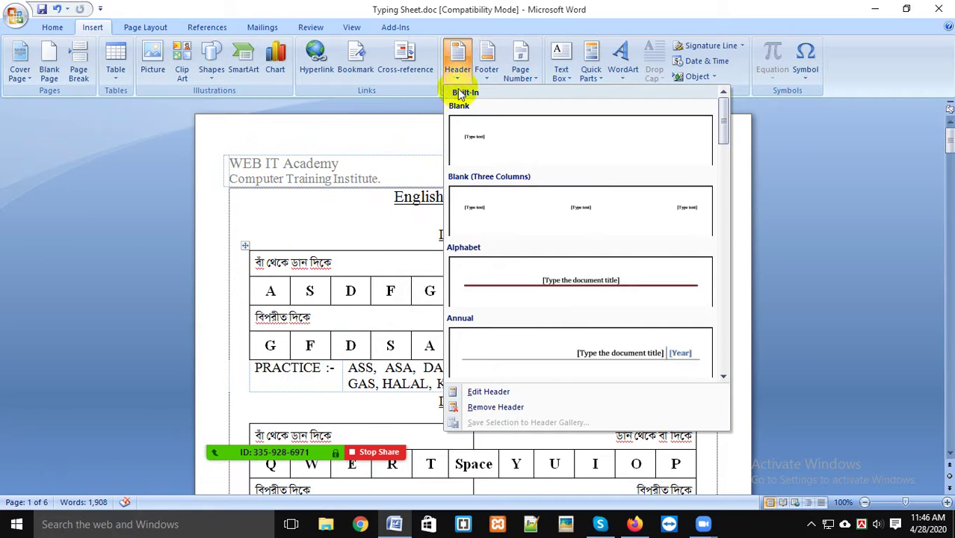
click(492, 141)
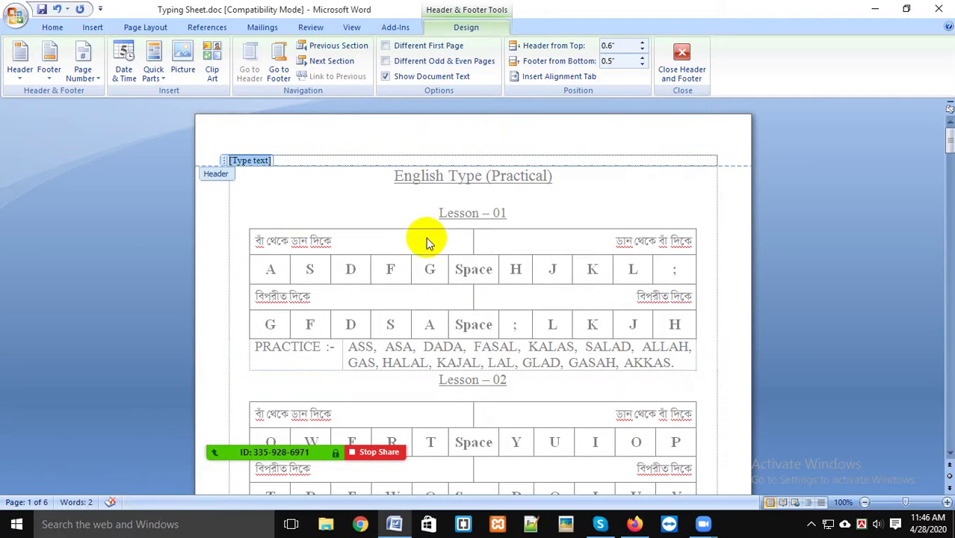
click(398, 268)
double_click(398, 269)
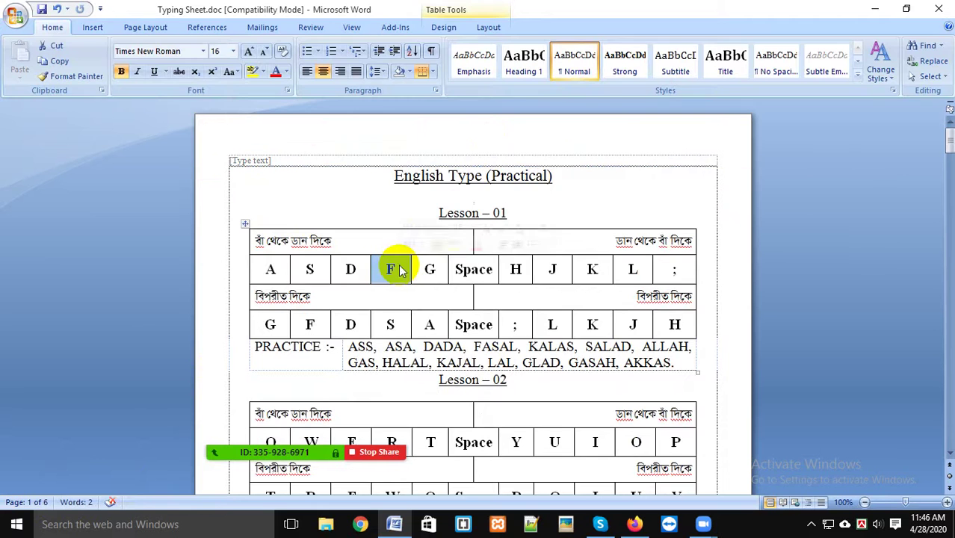
click(314, 193)
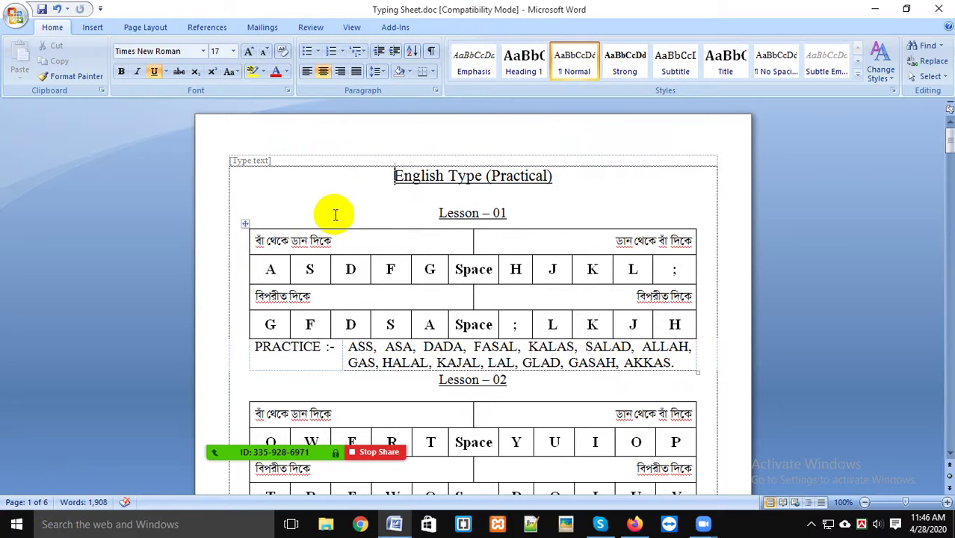
key(ctrl+z)
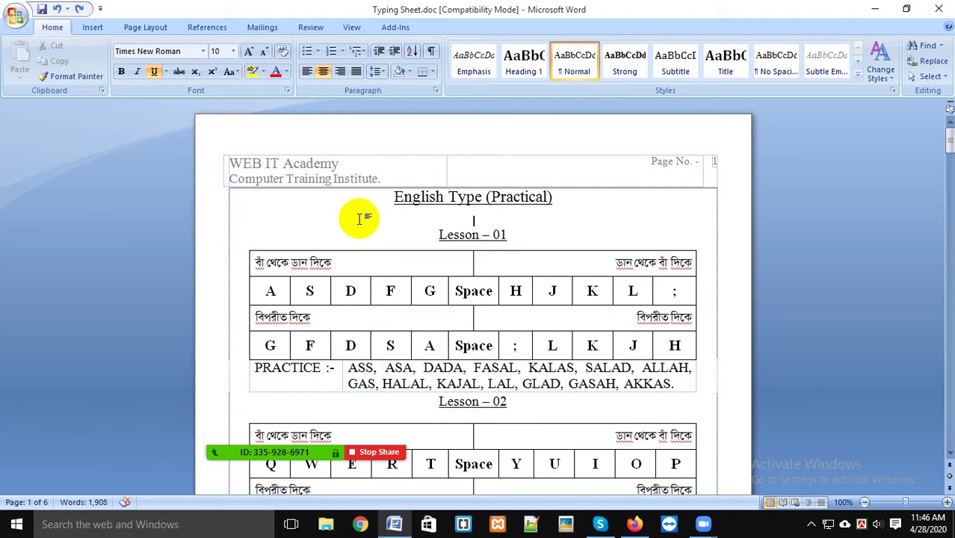
key(ctrl+n)
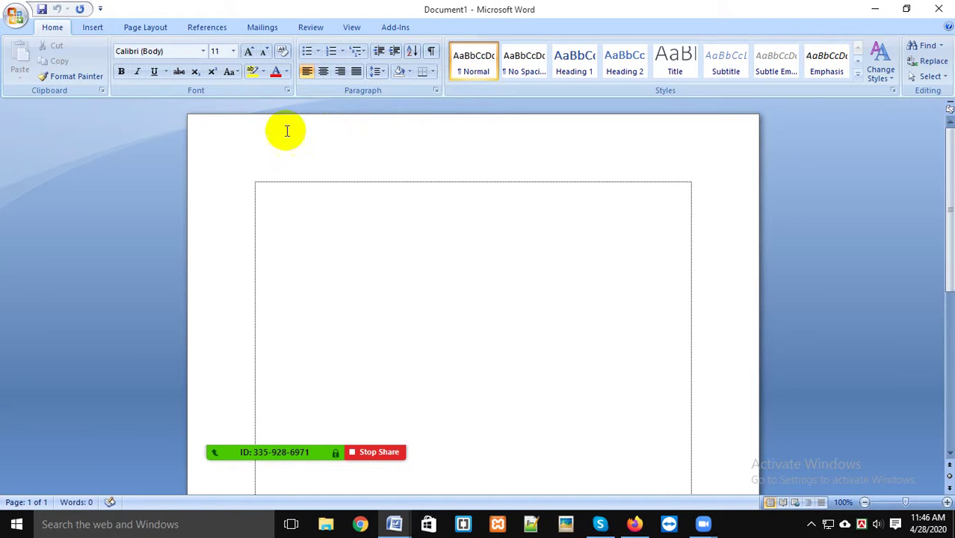
- Extend Document1 to four pages and scroll back up to page 1
scroll(370, 131, down, 10)
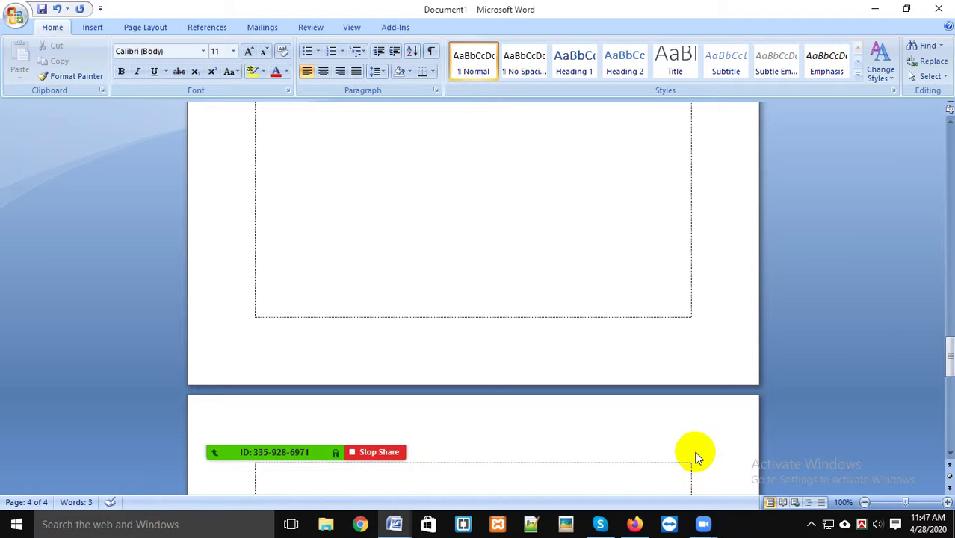
drag(949, 347, 949, 142)
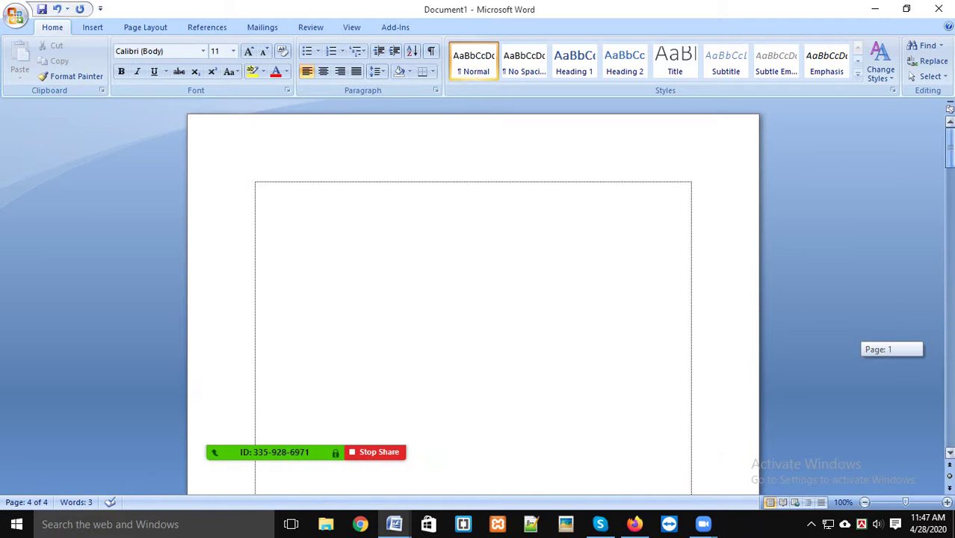
- Stop sharing, then share the 'Document1 - Microsoft Word' window in Zoom
click(379, 458)
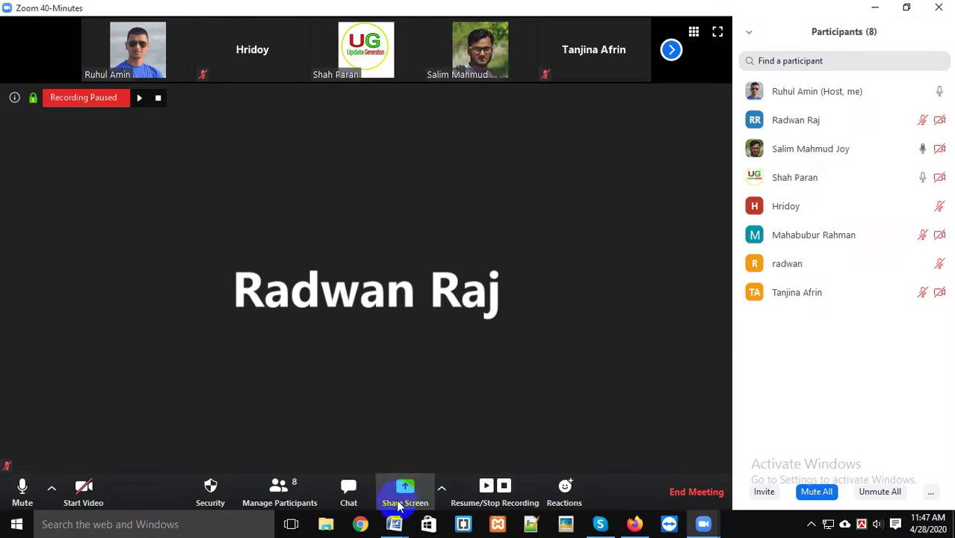
click(399, 506)
click(533, 374)
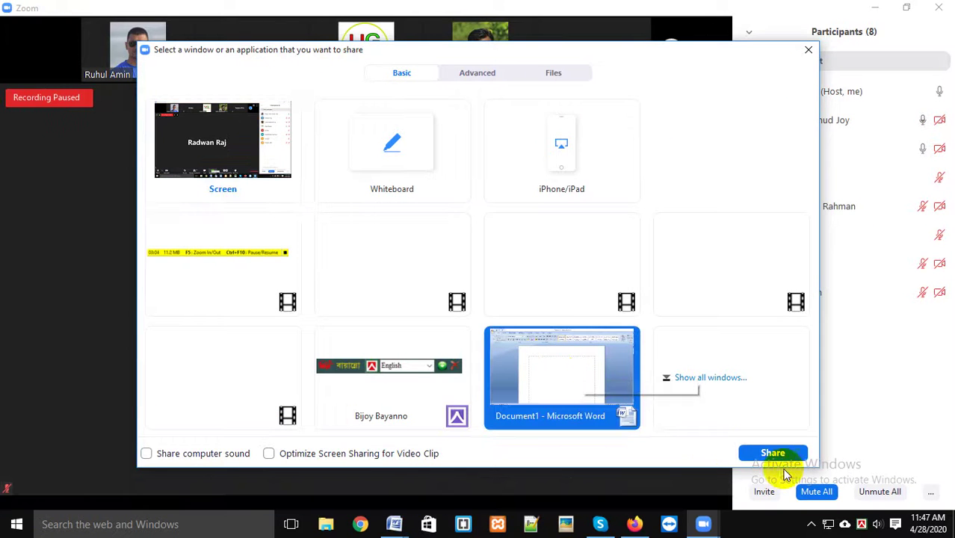
click(777, 453)
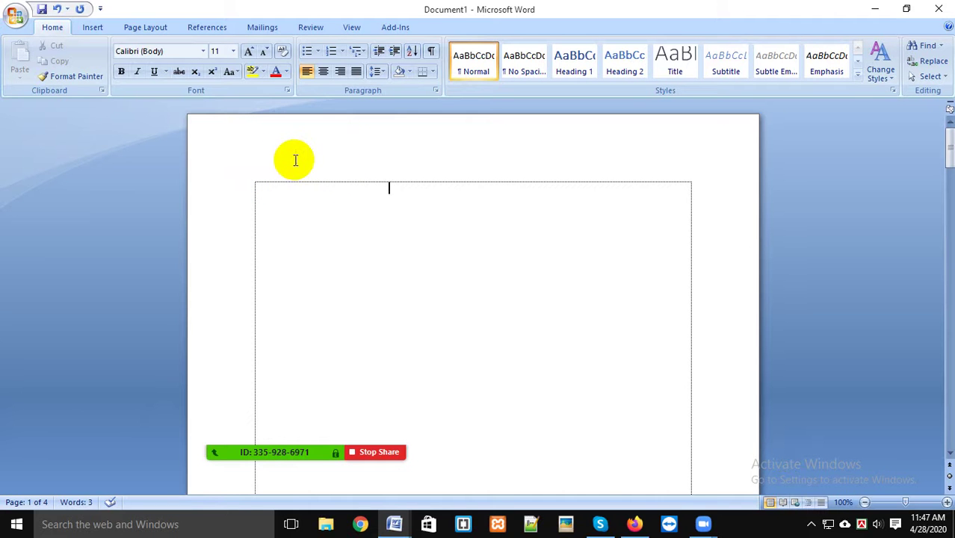
- Open the Insert Header gallery showing Blank, Blank (Three Columns), Alphabet and Annual designs
scroll(681, 266, down, 4)
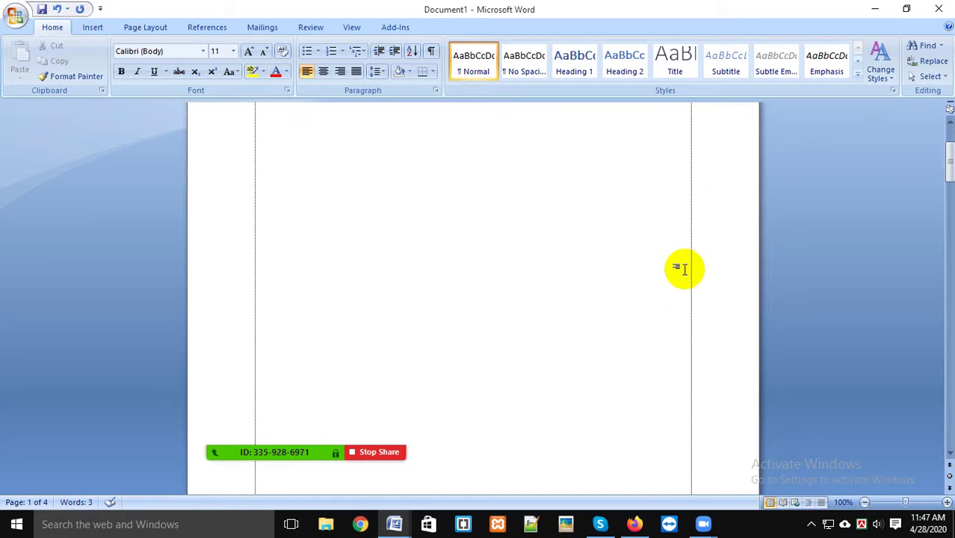
scroll(511, 328, down, 6)
scroll(531, 332, down, 3)
scroll(394, 316, down, 3)
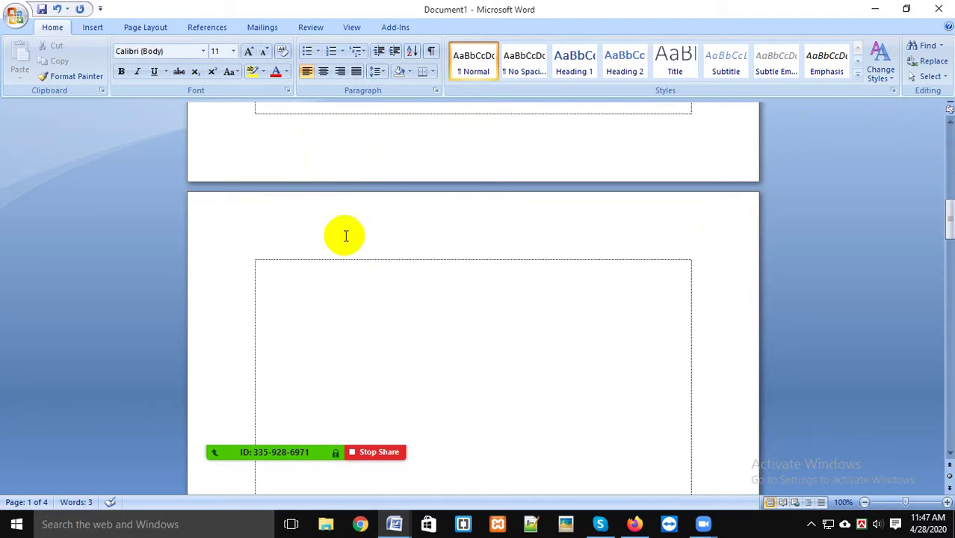
scroll(463, 271, down, 3)
scroll(464, 261, up, 3)
scroll(524, 282, up, 7)
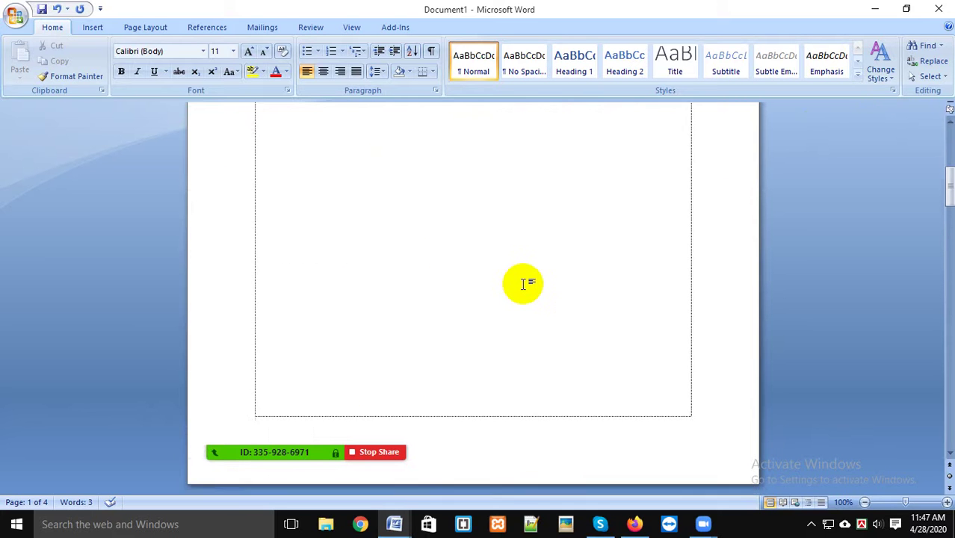
scroll(524, 281, up, 7)
scroll(327, 279, up, 2)
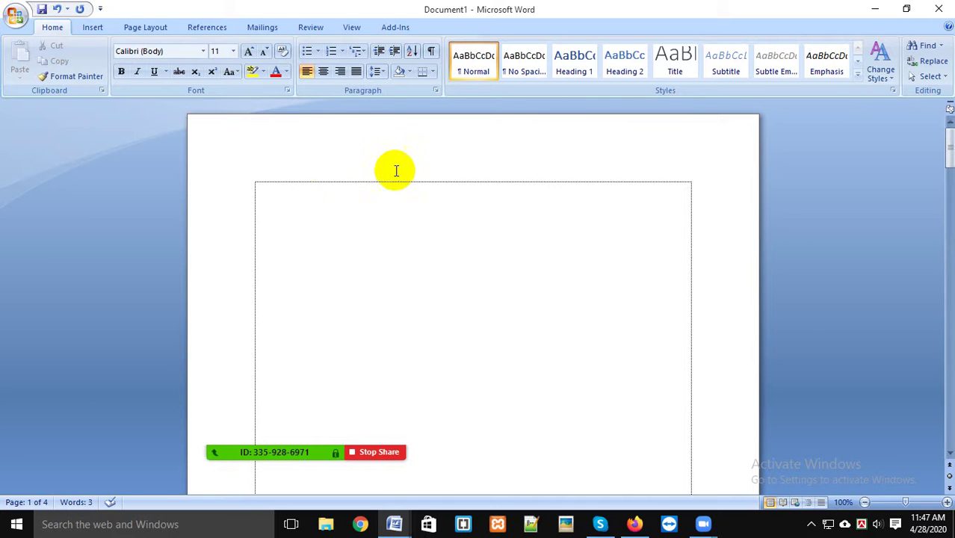
click(89, 29)
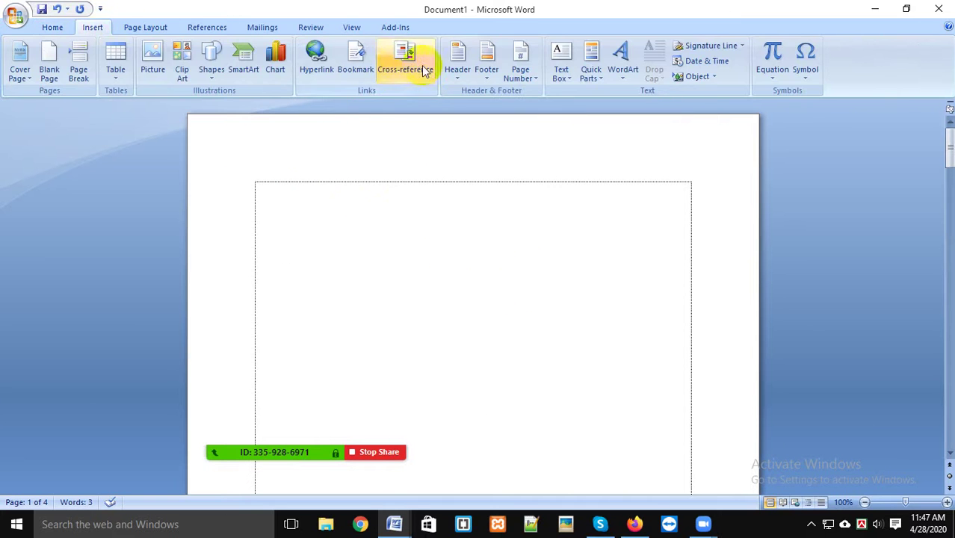
click(468, 67)
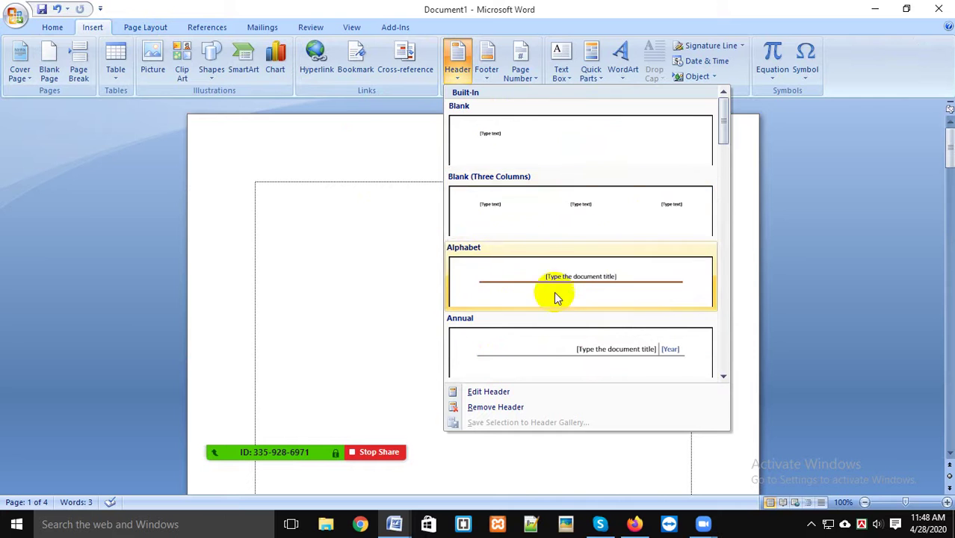
- Insert a Blank header reading 'WEB IT Academy' / 'Computer Training Institute' in bold, enlarged
click(484, 143)
text(WEB IT Academy)
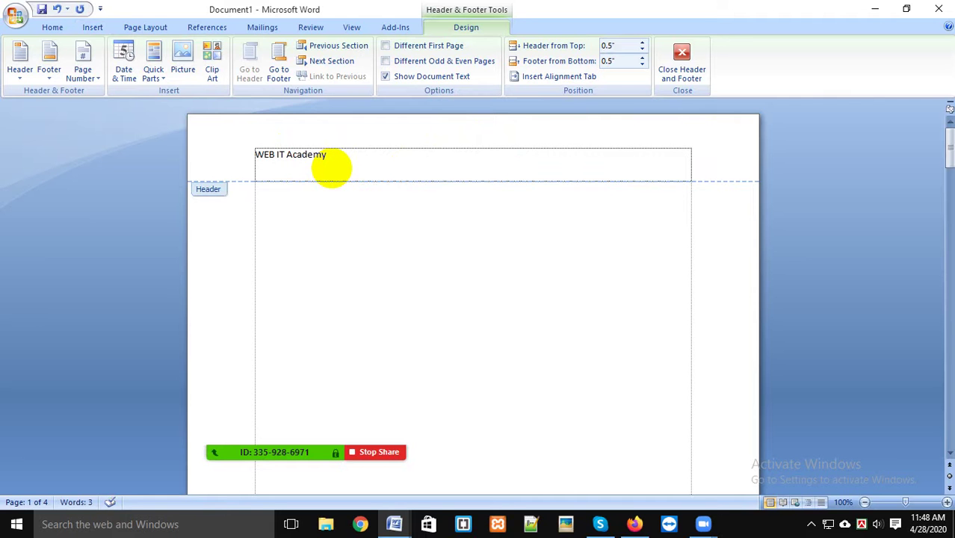
key(Return)
text(Computer Training Institute)
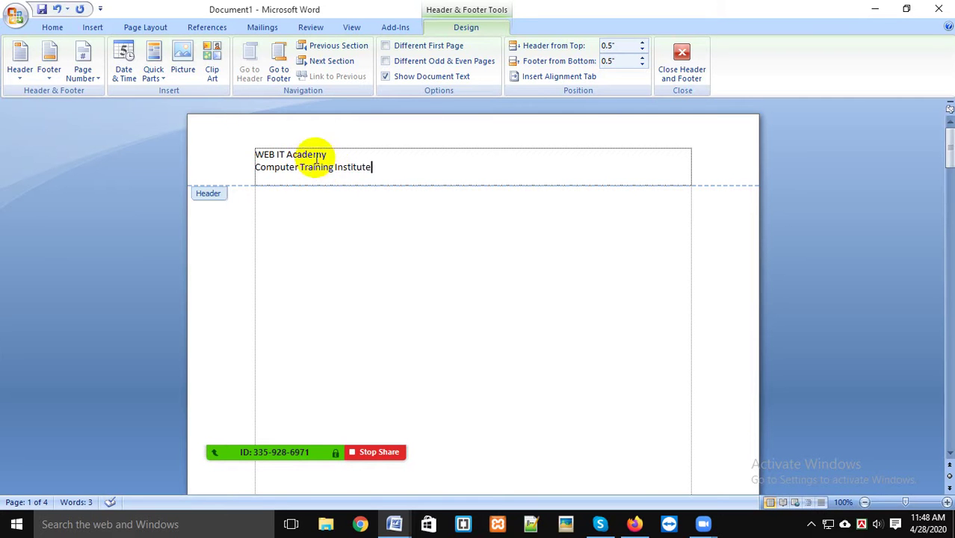
drag(388, 168, 252, 144)
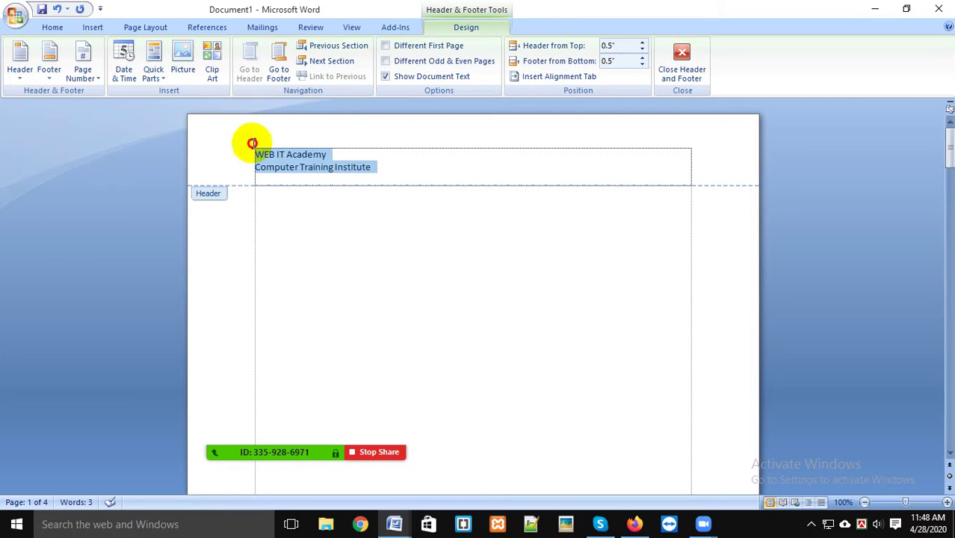
click(53, 30)
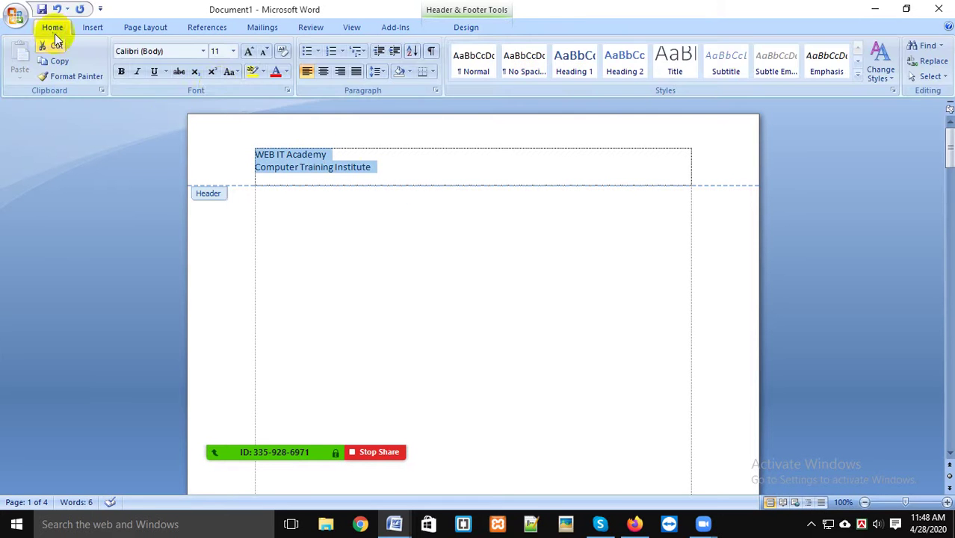
click(123, 73)
key(ctrl+bracketright)
key(ctrl+bracketright)
- Raise the header text to 16 pt and return to the document body
key(ctrl+bracketright)
key(ctrl+bracketright)
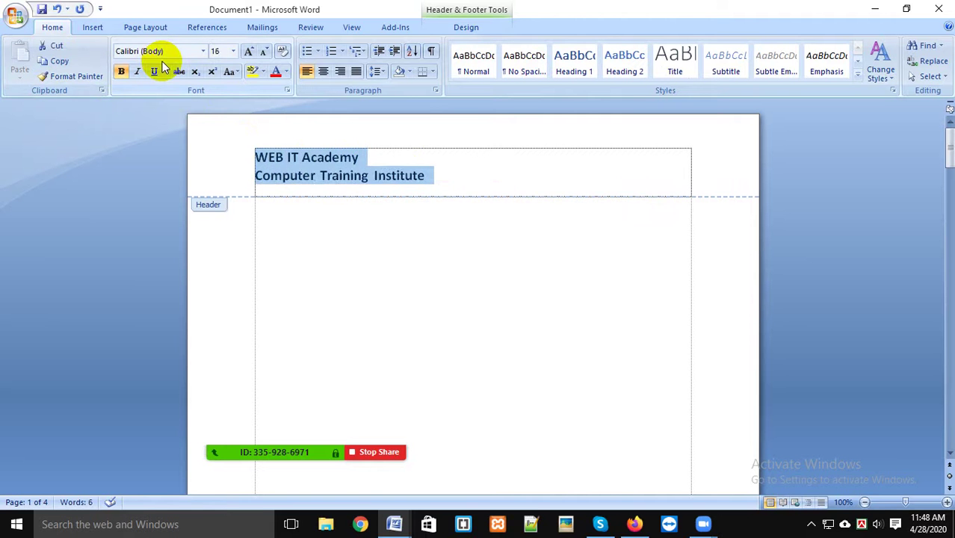
key(ctrl+bracketright)
key(ctrl+bracketright)
double_click(466, 303)
triple_click(482, 292)
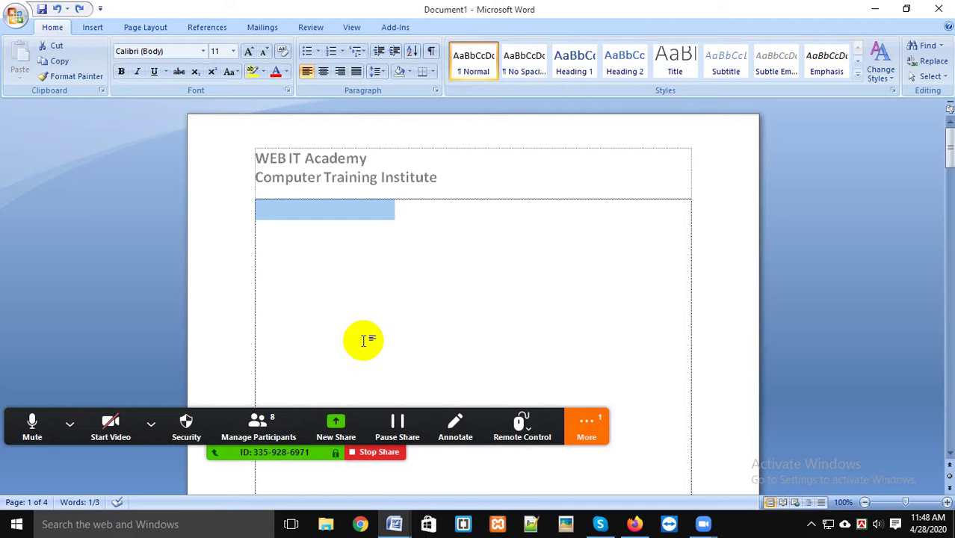
click(586, 423)
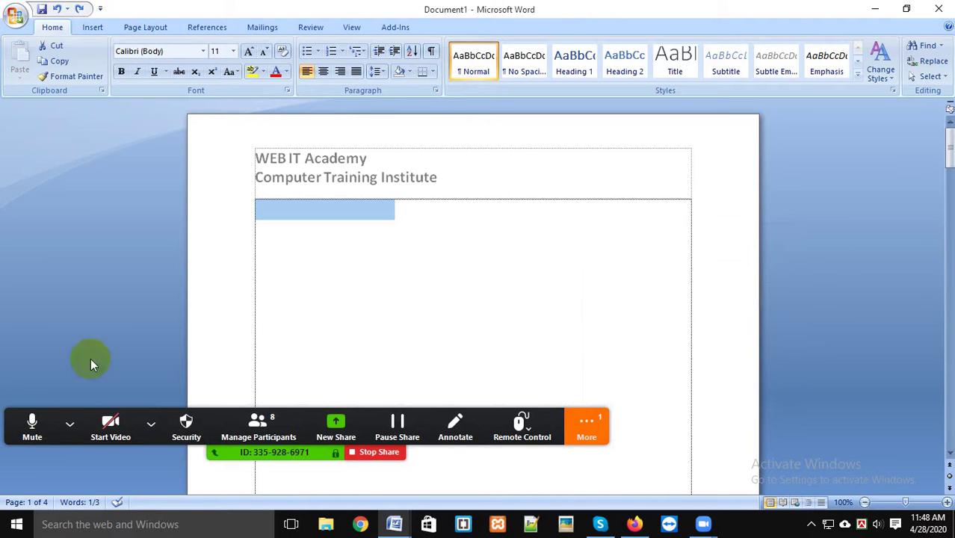
click(69, 423)
click(352, 243)
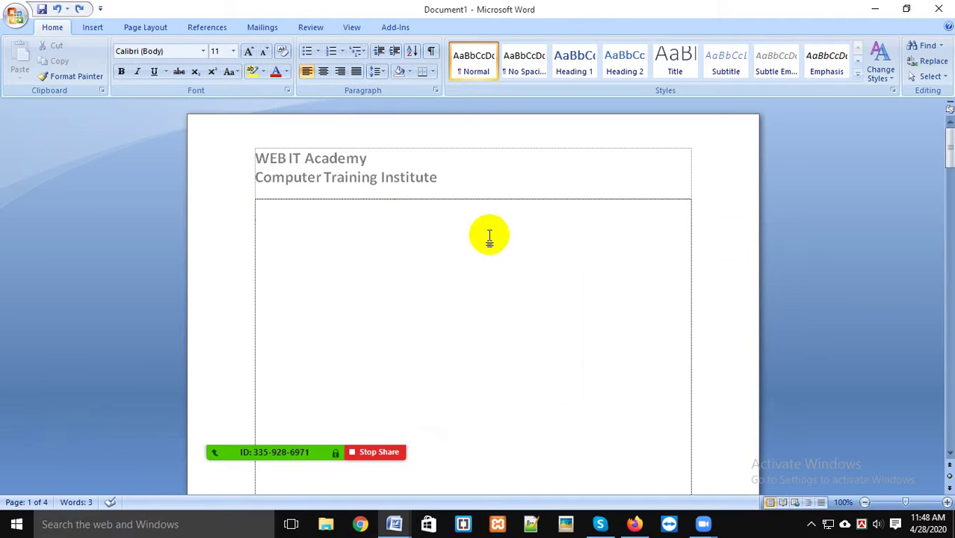
- Scroll through all four pages to check the repeated header, then return to page 1
scroll(526, 305, down, 3)
scroll(527, 304, down, 2)
scroll(526, 304, down, 3)
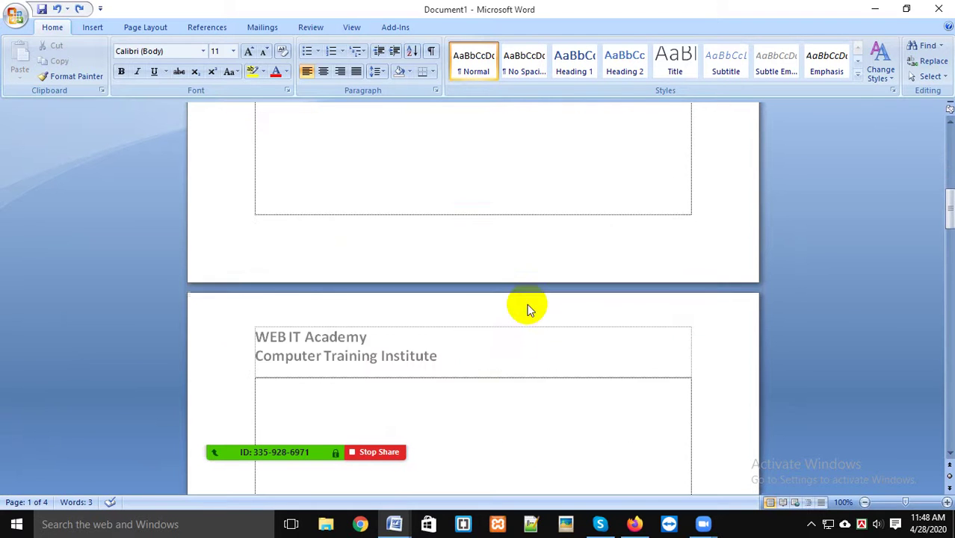
scroll(527, 304, down, 2)
scroll(430, 241, down, 3)
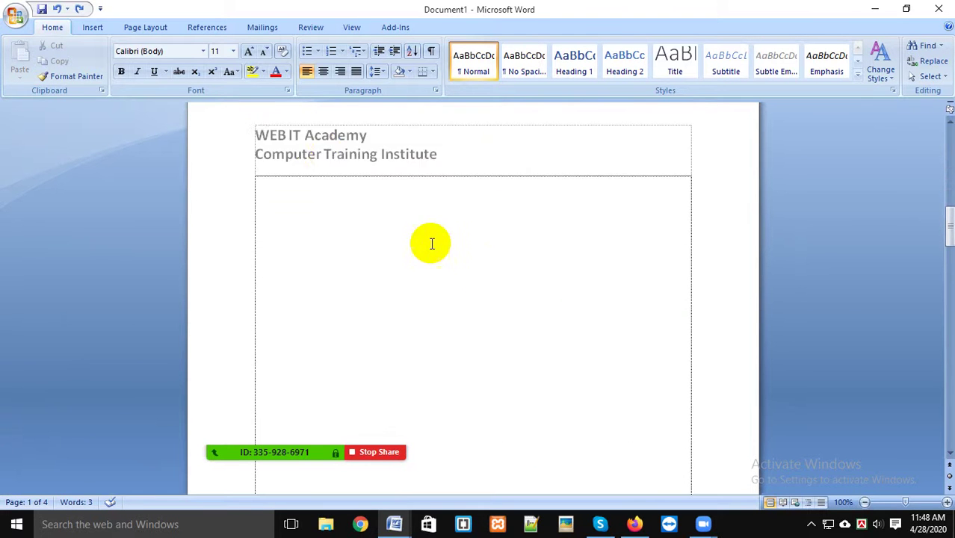
scroll(431, 241, down, 5)
scroll(432, 242, down, 5)
scroll(432, 242, down, 4)
scroll(426, 236, down, 2)
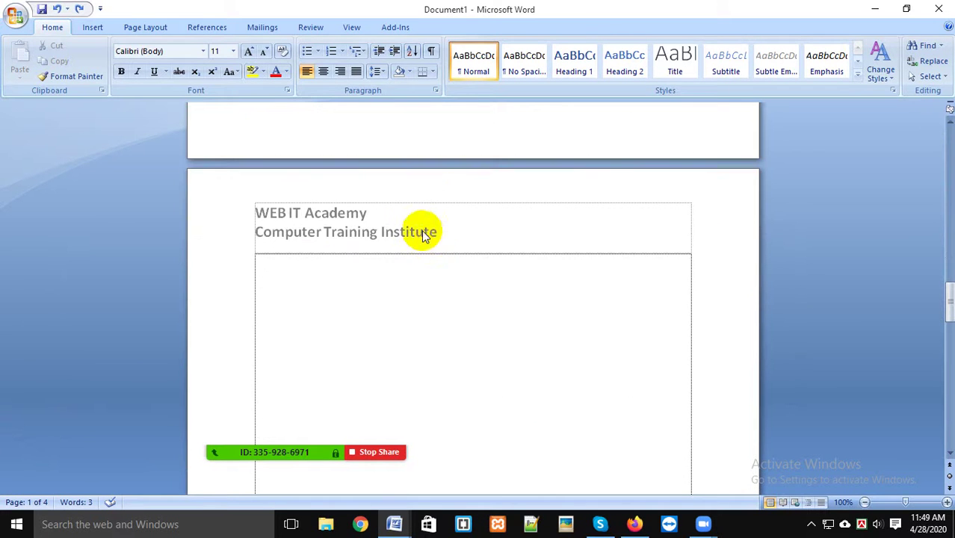
drag(934, 298, 948, 147)
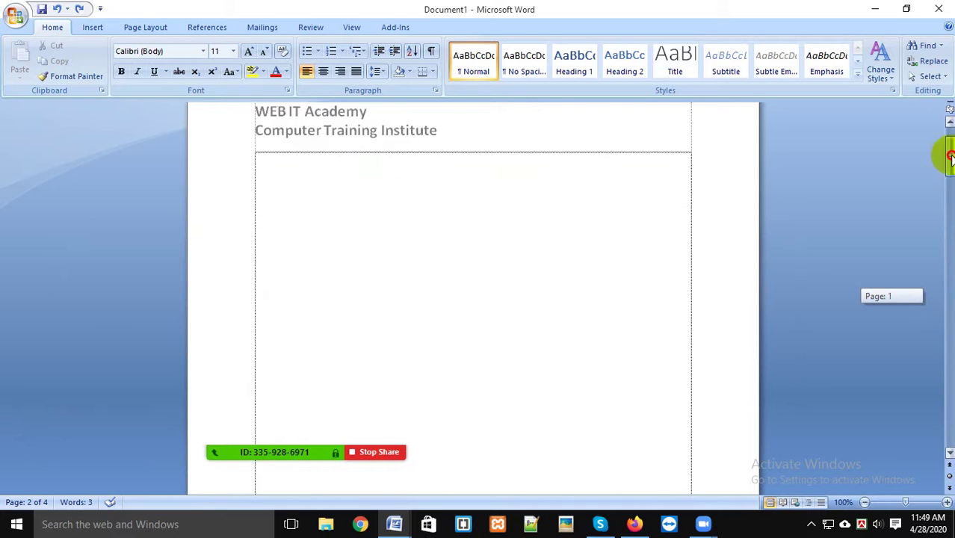
click(458, 222)
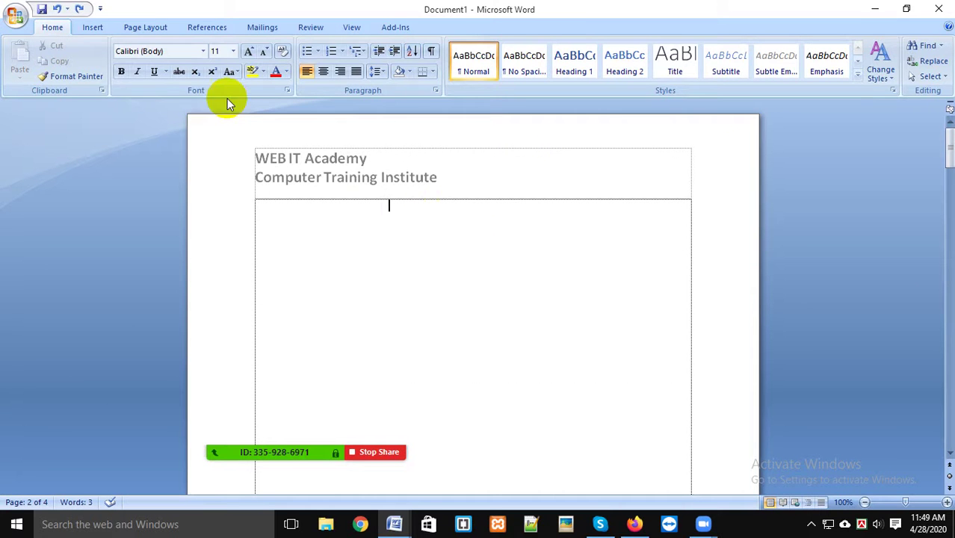
click(90, 28)
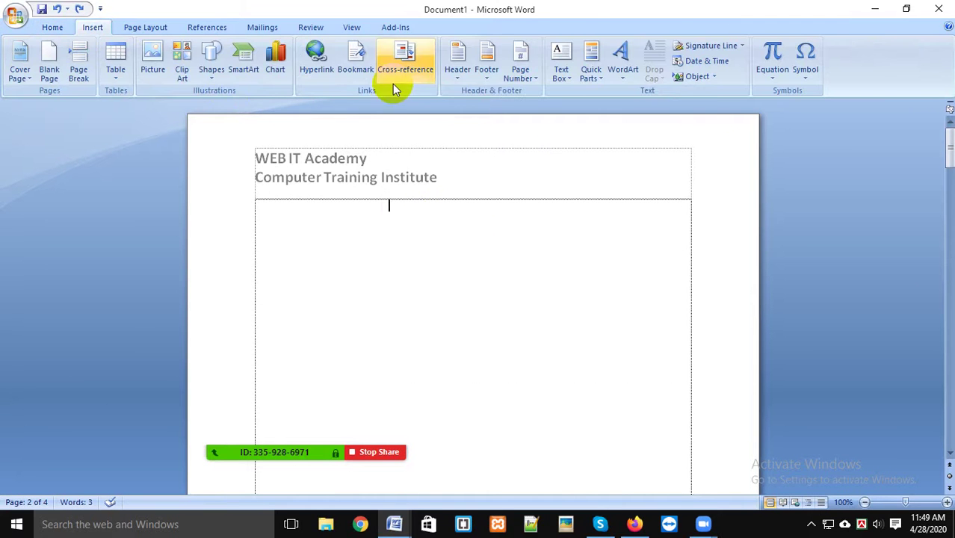
click(457, 74)
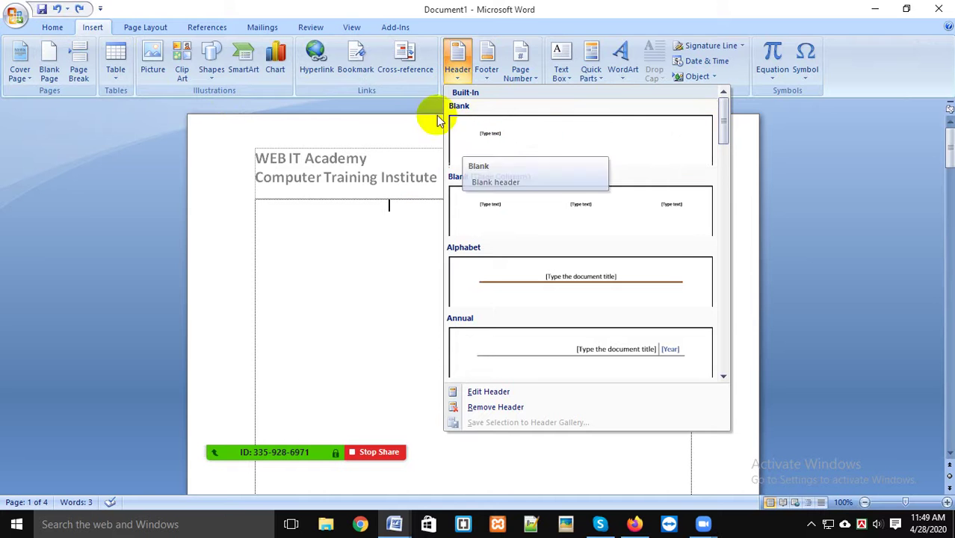
click(340, 216)
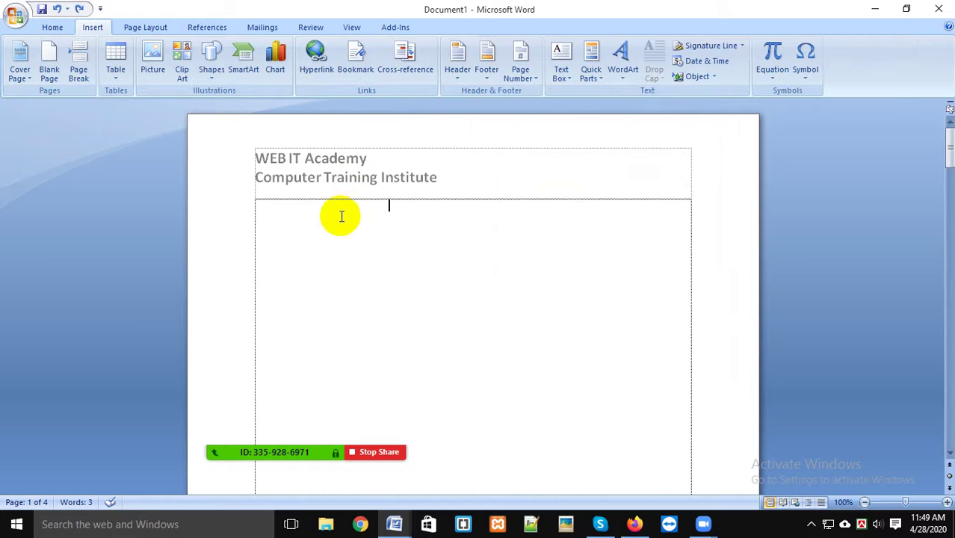
scroll(389, 213, down, 6)
scroll(389, 213, down, 6)
scroll(389, 213, down, 3)
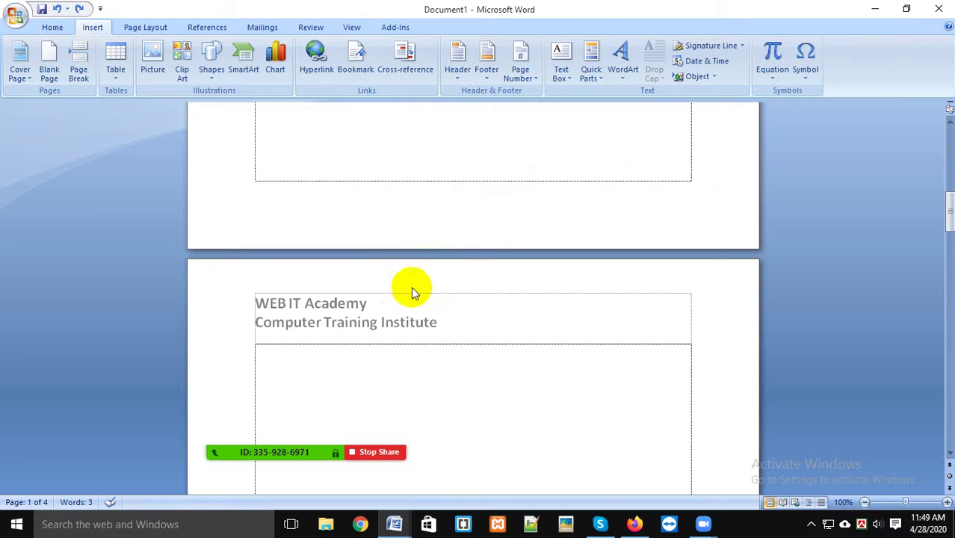
- Stop the Zoom share and close Document1 without saving
click(379, 453)
click(409, 494)
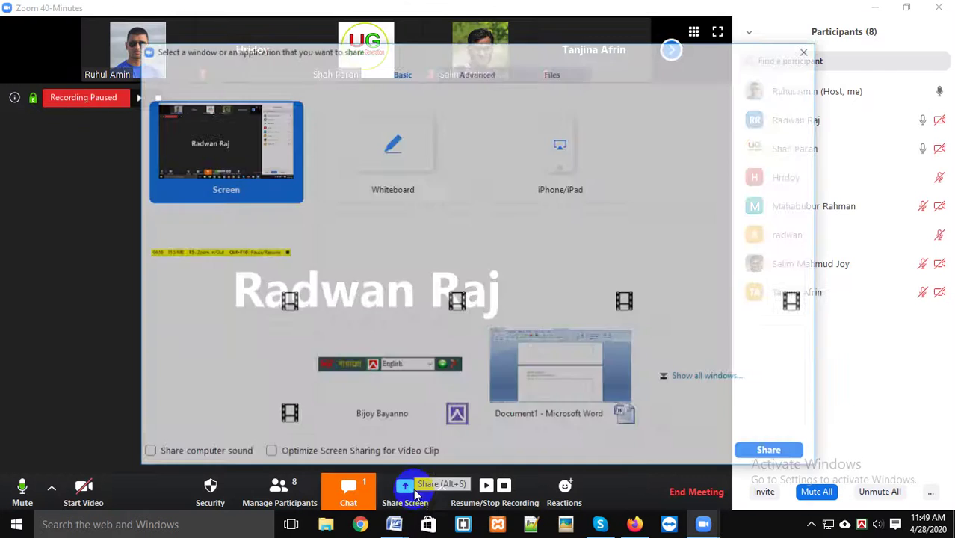
click(407, 527)
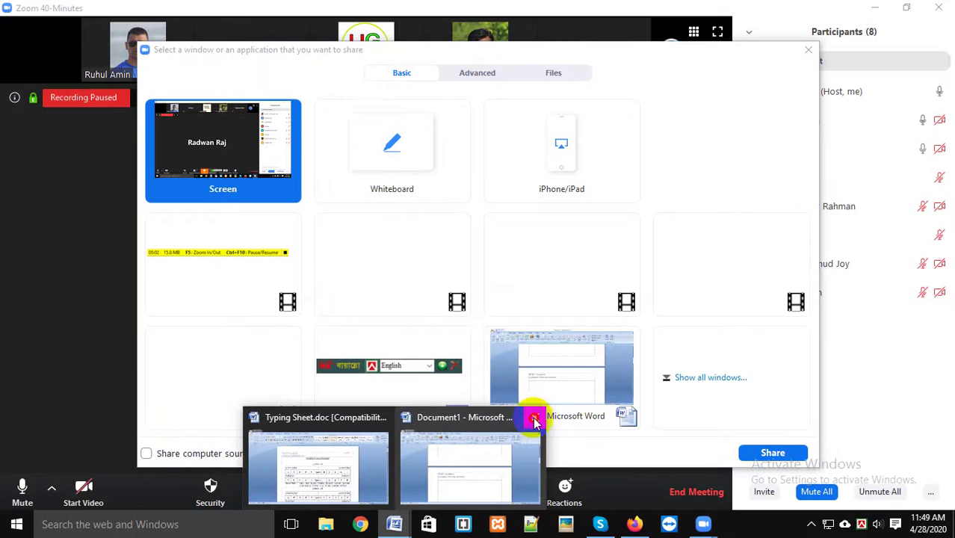
click(535, 422)
click(497, 297)
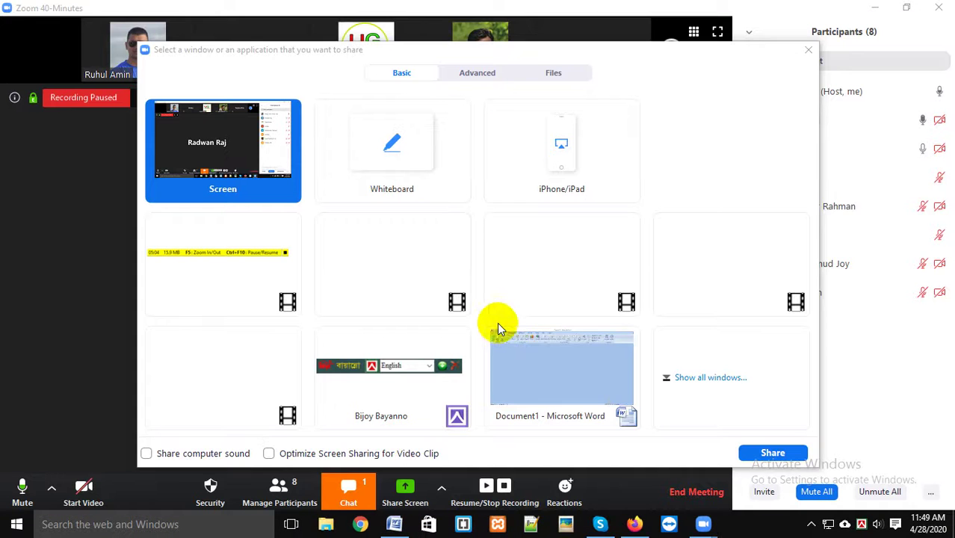
- Share the Typing Sheet.doc window in Zoom
click(807, 50)
click(404, 484)
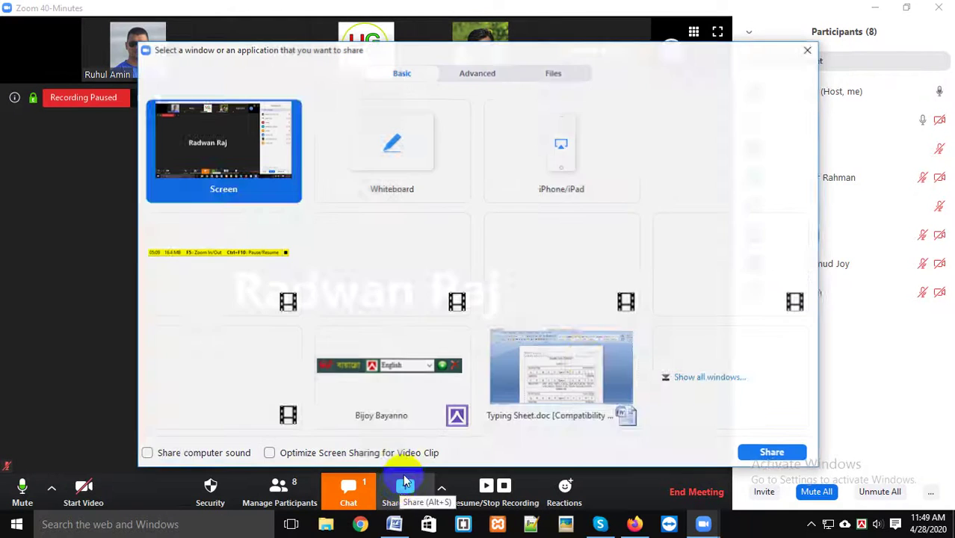
click(587, 367)
click(772, 452)
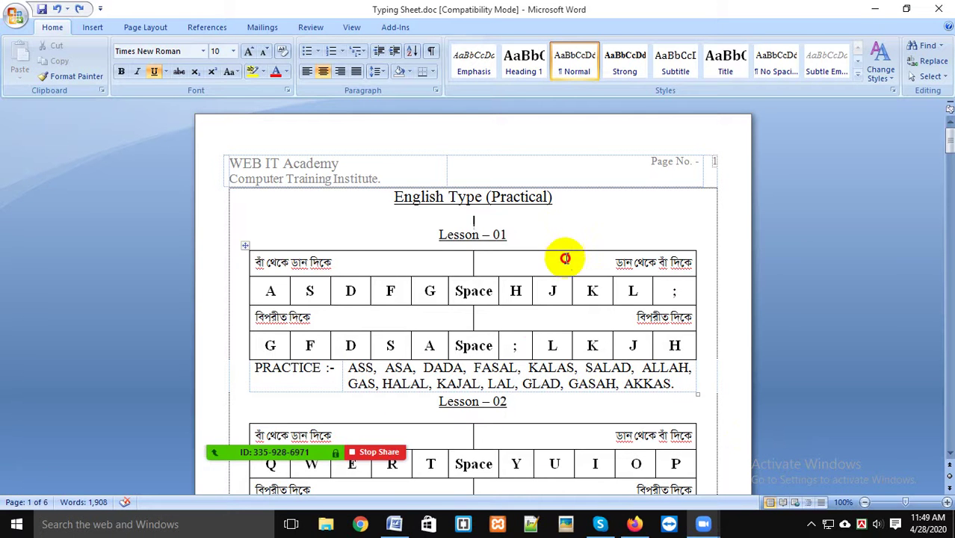
- Scroll Typing Sheet.doc from page 1 down to the Ctrl+H to Alt+F4 shortcut table on page 6
click(474, 226)
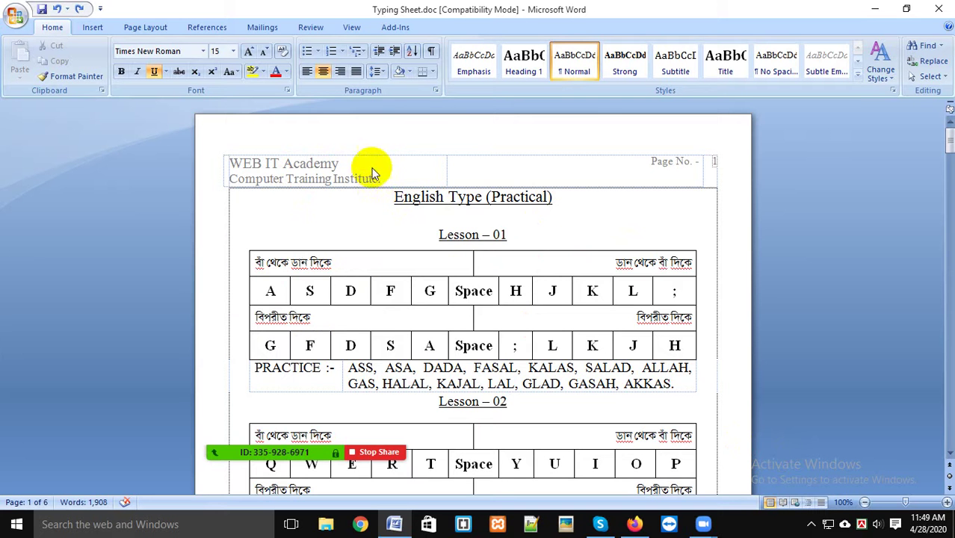
scroll(395, 237, down, 4)
scroll(398, 239, down, 9)
scroll(405, 241, down, 5)
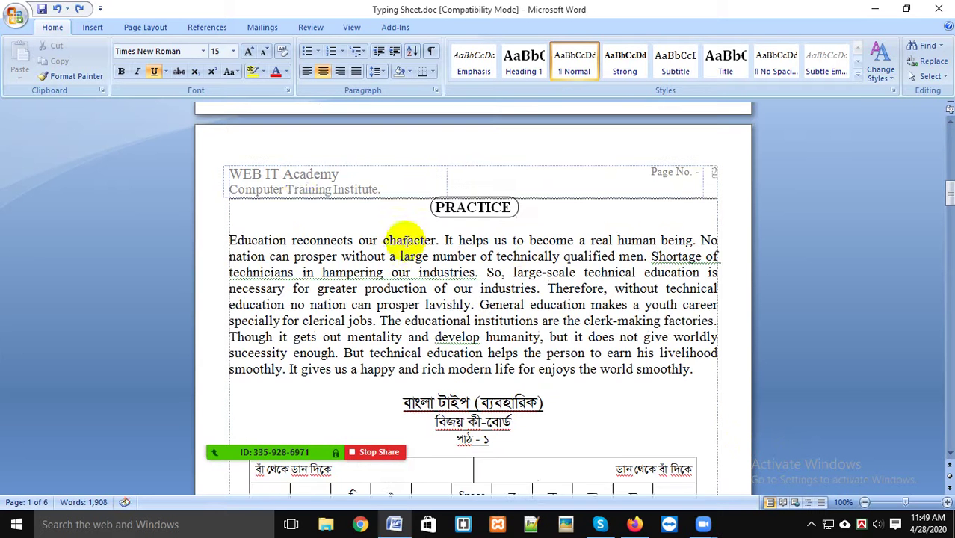
scroll(375, 240, down, 5)
scroll(396, 274, down, 8)
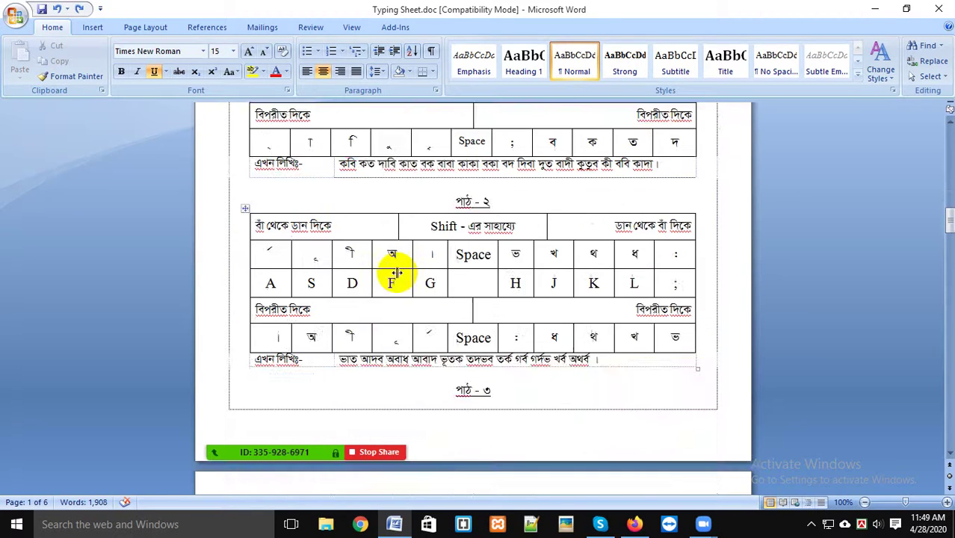
scroll(394, 264, down, 5)
scroll(305, 188, down, 3)
scroll(380, 252, down, 3)
scroll(381, 253, down, 5)
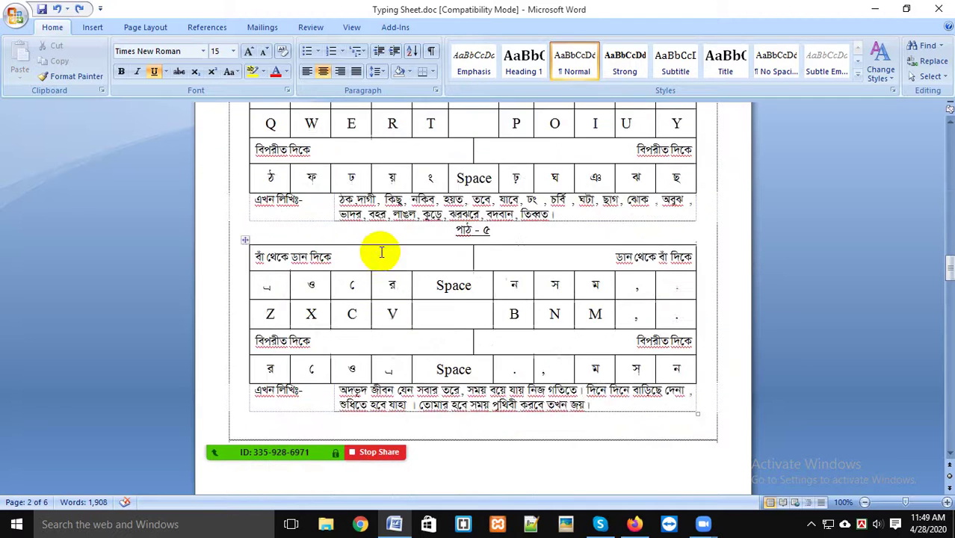
scroll(381, 254, down, 5)
scroll(329, 299, down, 8)
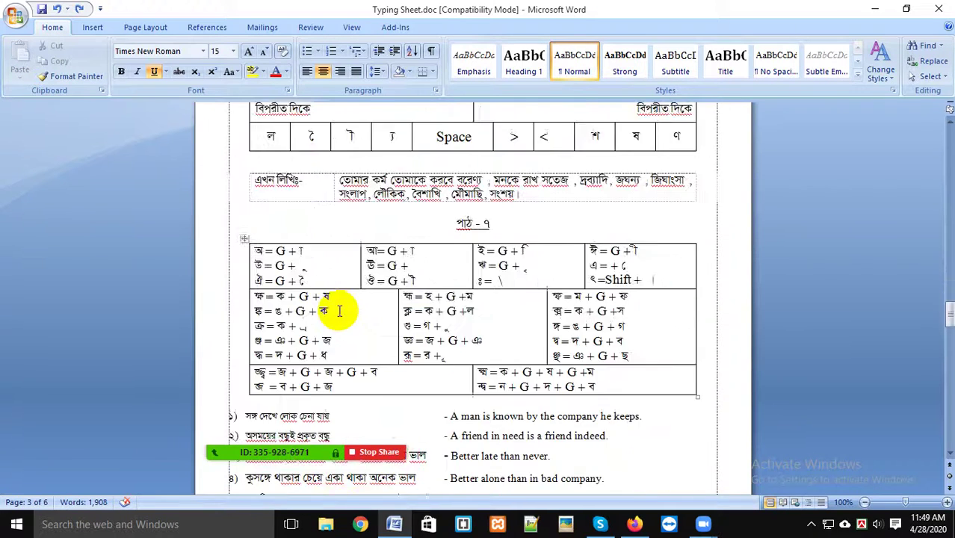
scroll(340, 311, down, 5)
scroll(340, 309, down, 6)
scroll(345, 305, down, 2)
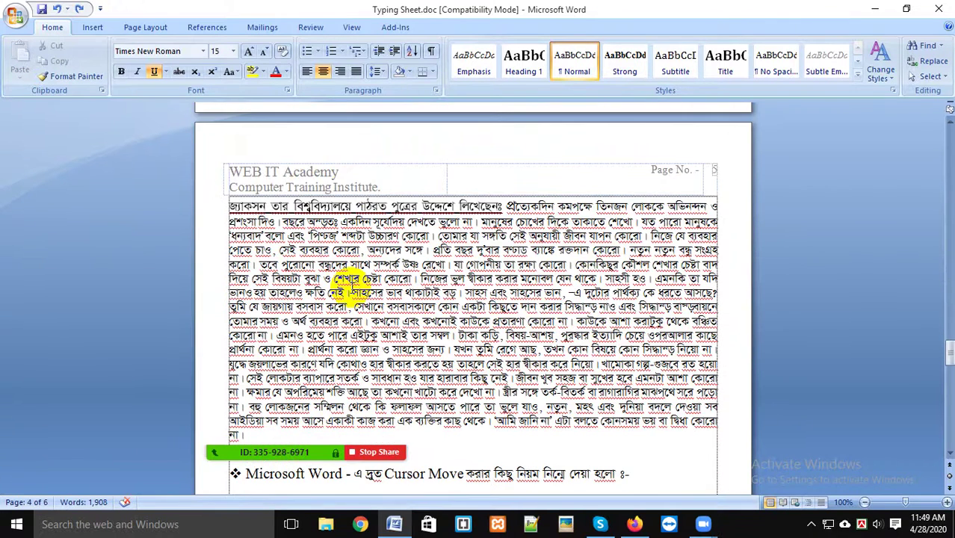
scroll(353, 286, down, 4)
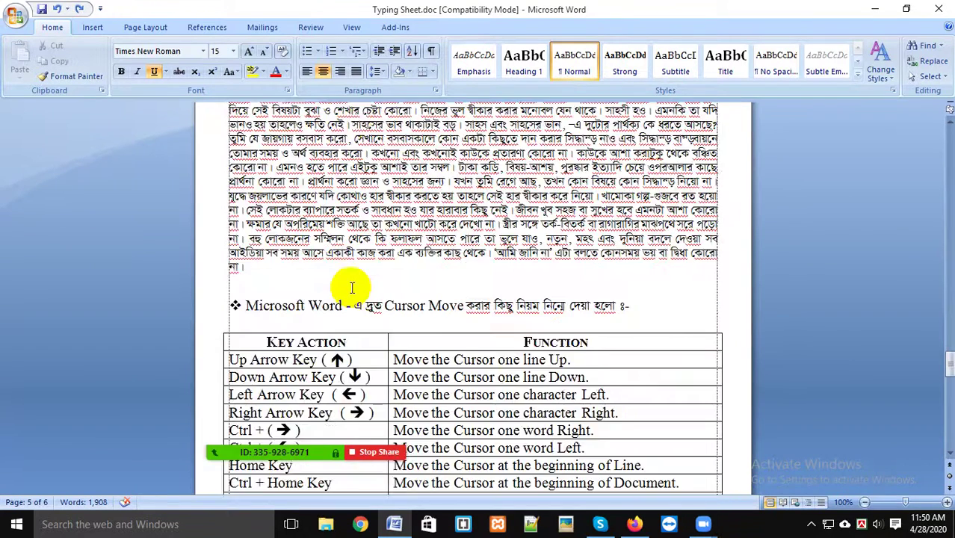
scroll(353, 286, down, 7)
scroll(355, 287, down, 3)
scroll(357, 283, down, 8)
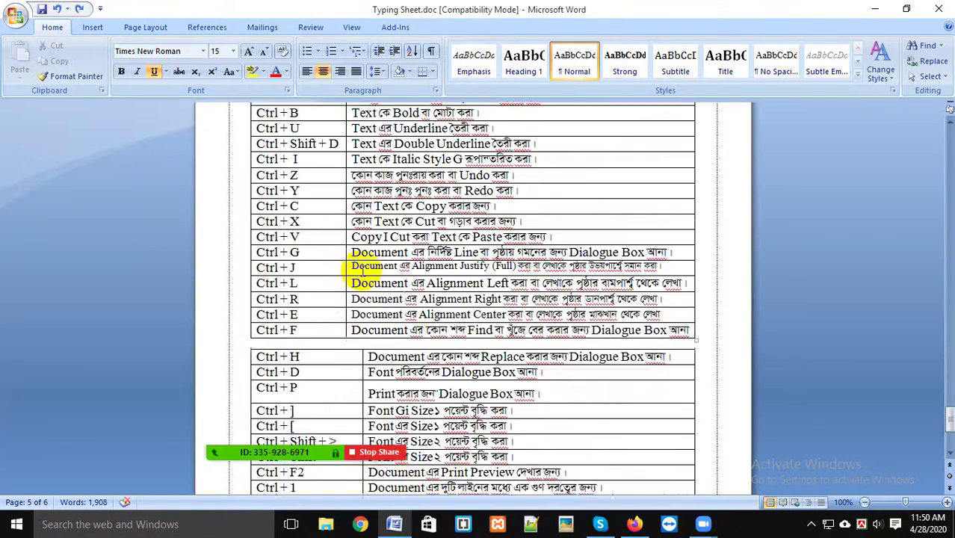
scroll(359, 278, down, 4)
scroll(360, 273, down, 3)
scroll(361, 268, up, 1)
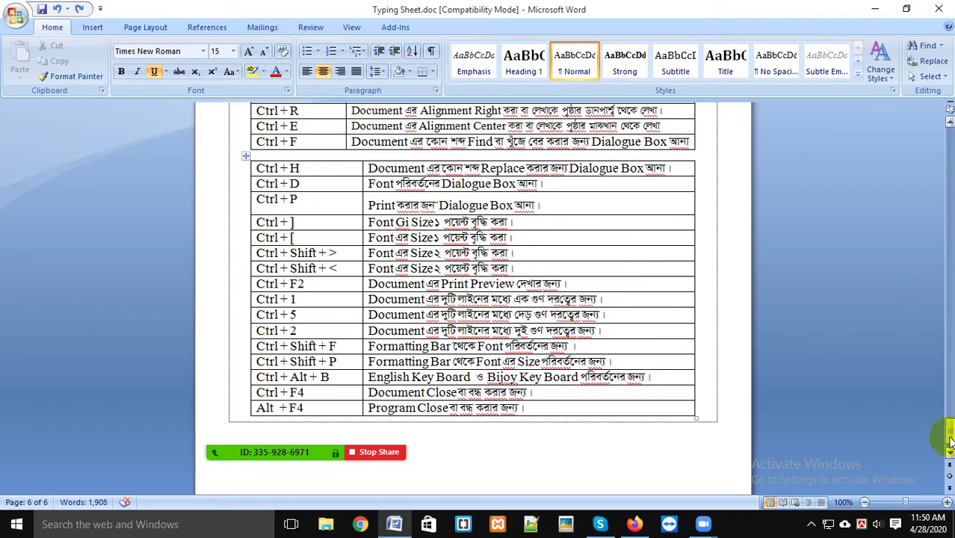
- Insert a break before the এবার লিখি heading so it moves to page 5
mouse_move(949, 438)
mouse_down()
mouse_move(948, 346)
mouse_move(950, 390)
mouse_up()
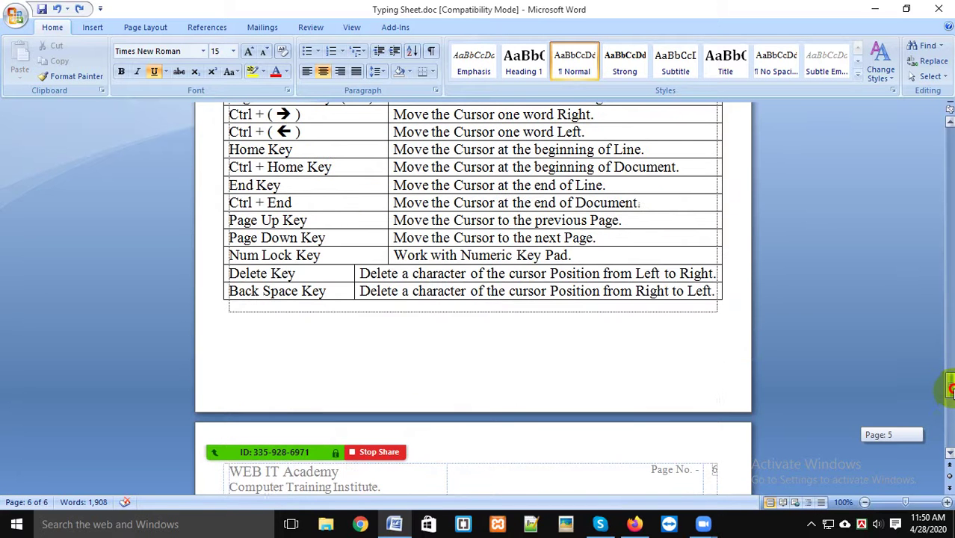
click(418, 254)
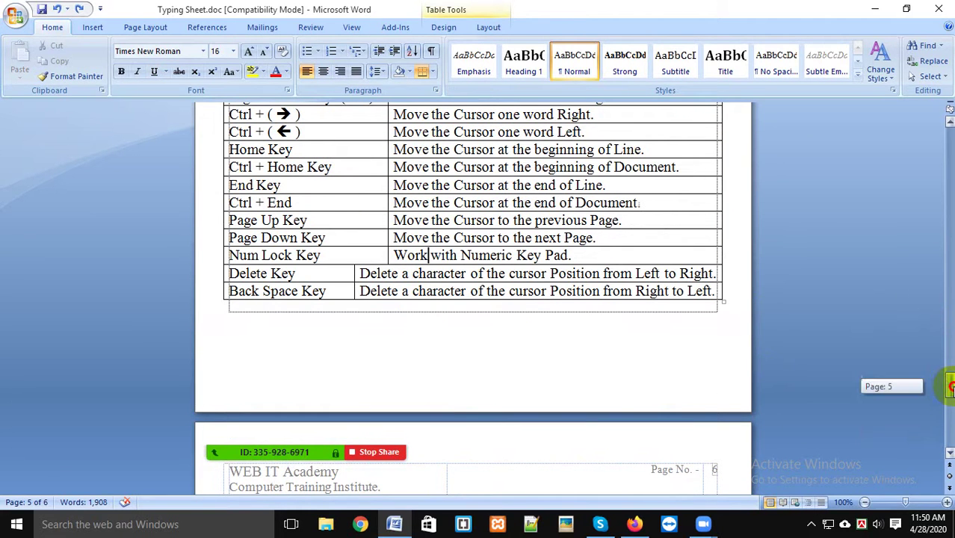
click(675, 237)
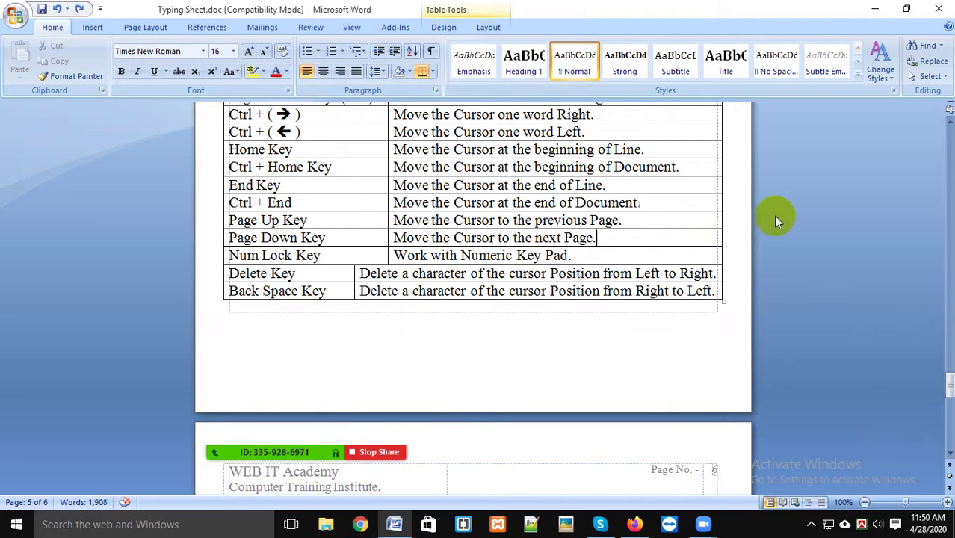
drag(949, 383, 949, 363)
click(309, 330)
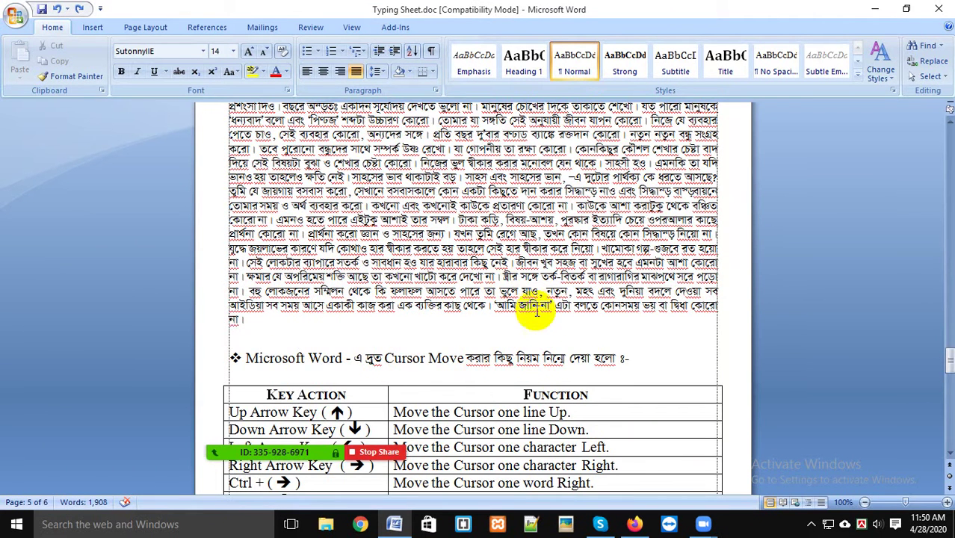
scroll(546, 315, up, 2)
scroll(545, 320, up, 6)
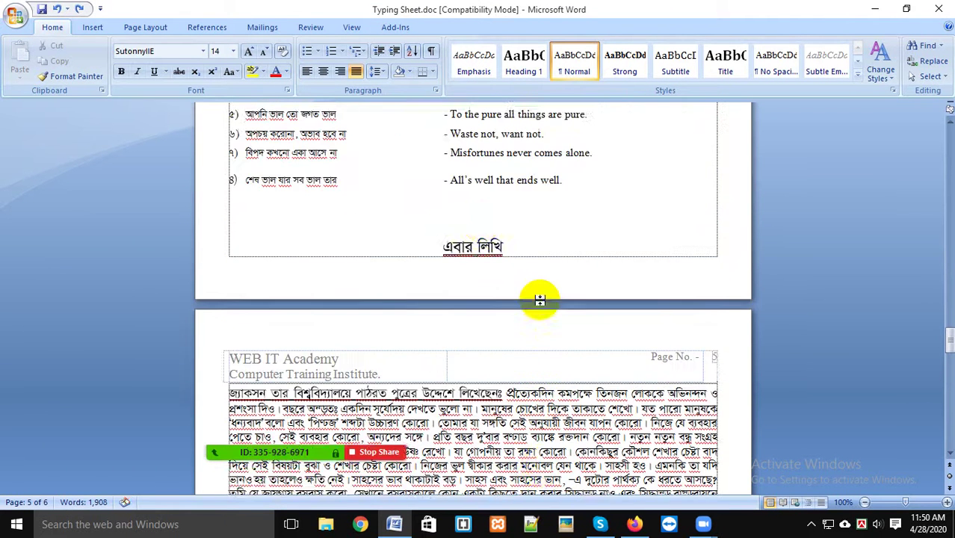
click(447, 347)
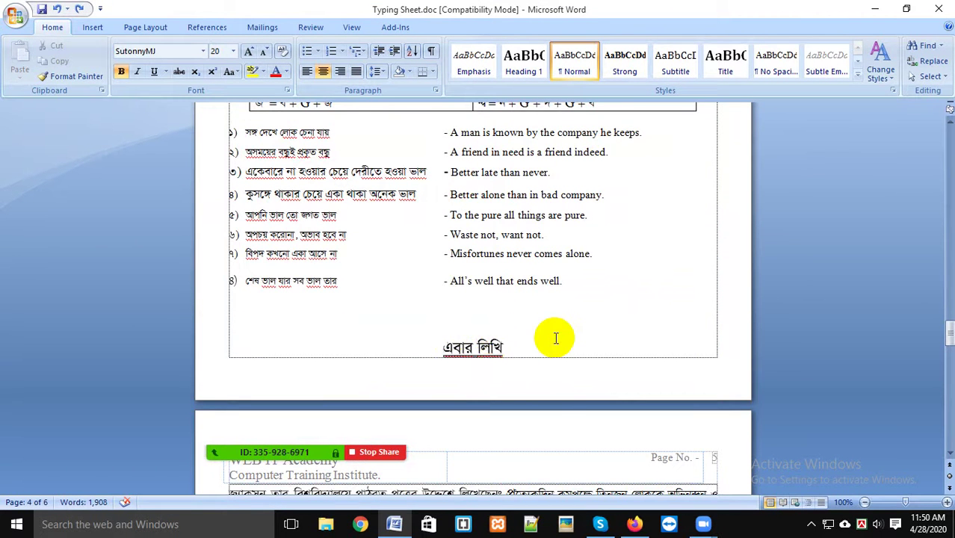
key(Return)
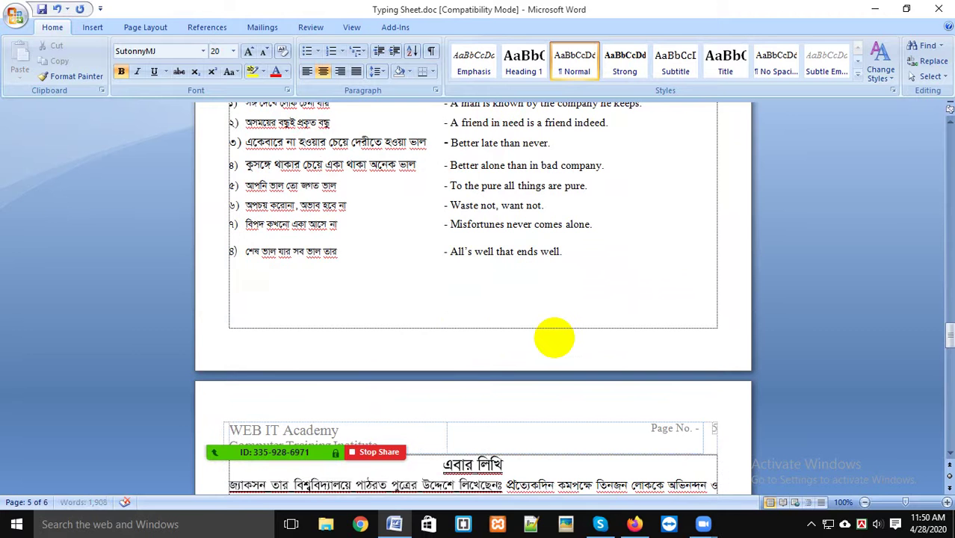
- Scroll back up and place the cursor in the first cell of the পাঠ - ৭ table
scroll(524, 344, up, 1)
scroll(465, 347, up, 3)
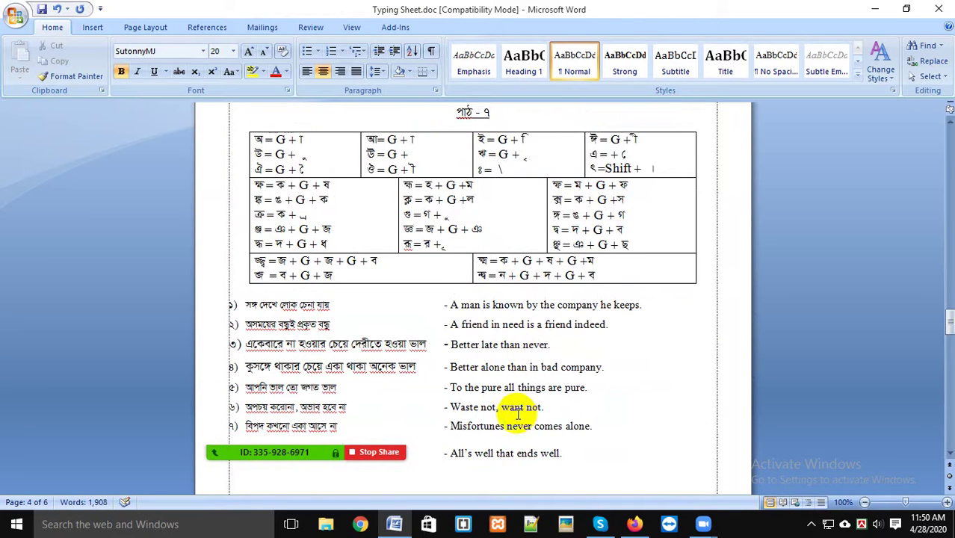
scroll(518, 415, up, 2)
scroll(518, 415, up, 1)
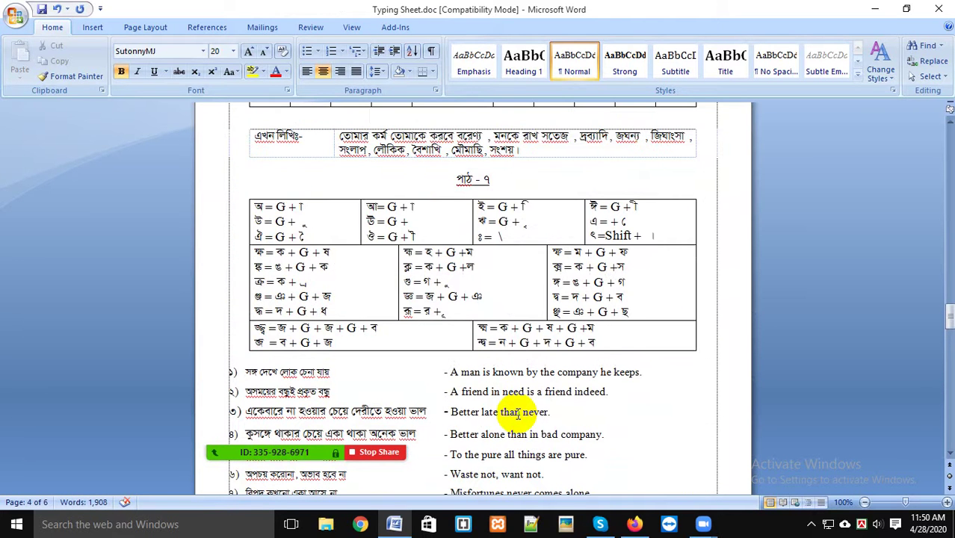
click(527, 278)
click(323, 211)
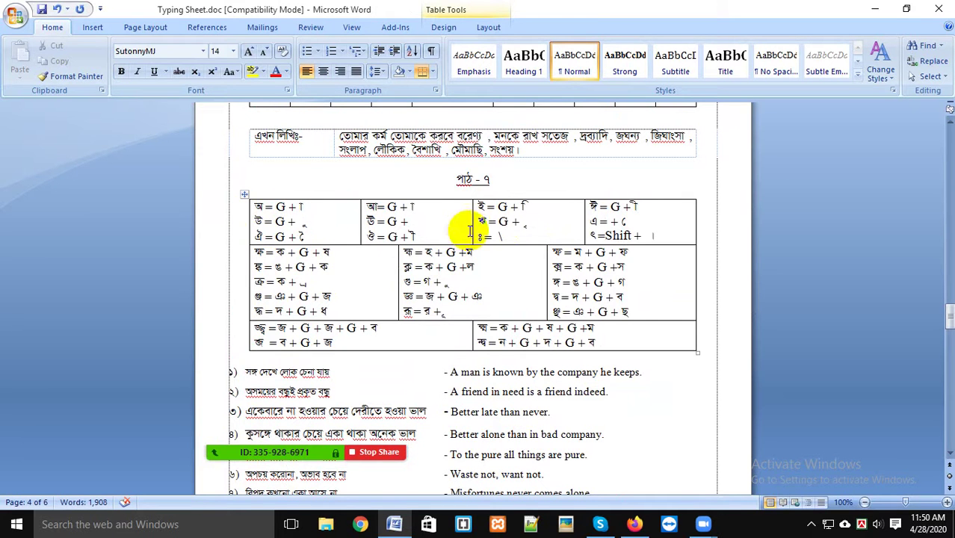
- AutoFit the পাঠ - ৭ table to the window so it spans the full page width
click(244, 195)
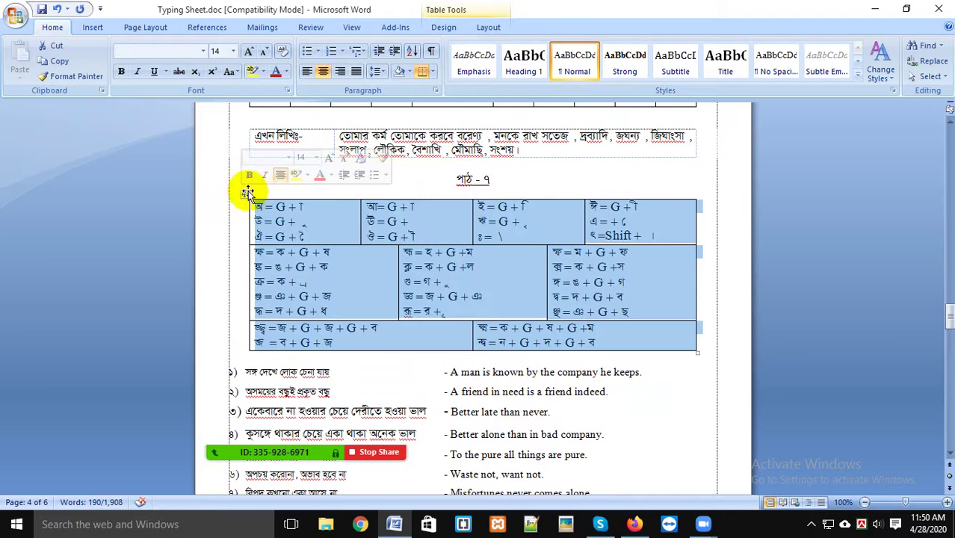
right_click(246, 195)
mouse_move(344, 346)
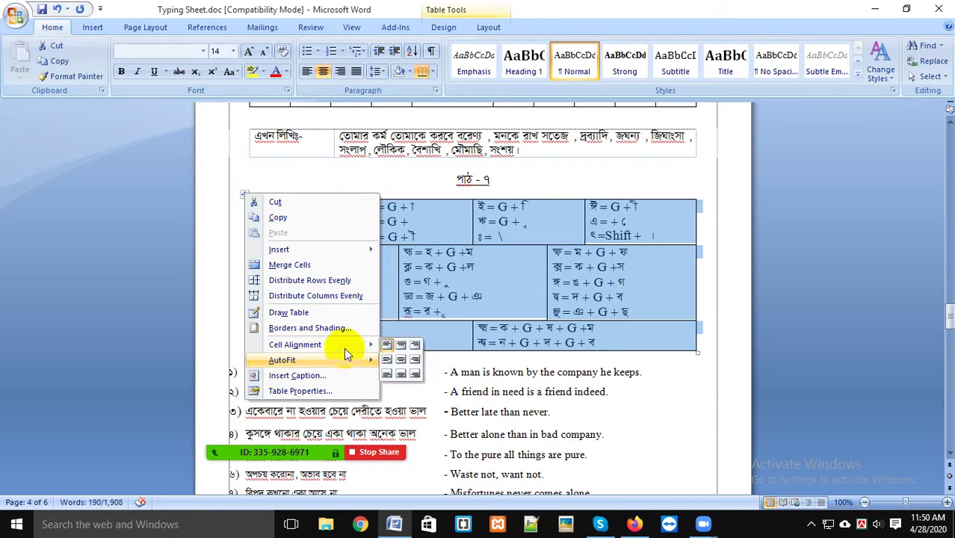
mouse_move(351, 368)
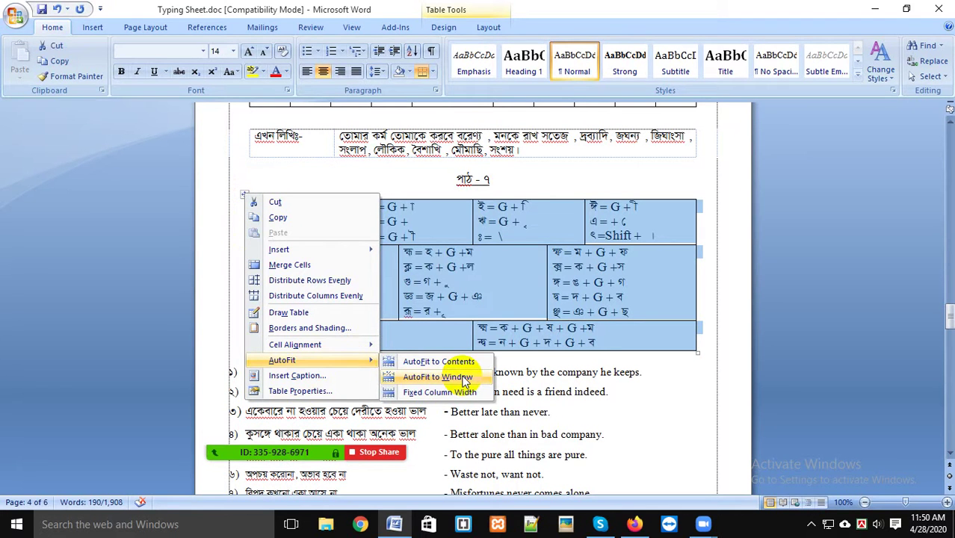
click(464, 378)
click(522, 271)
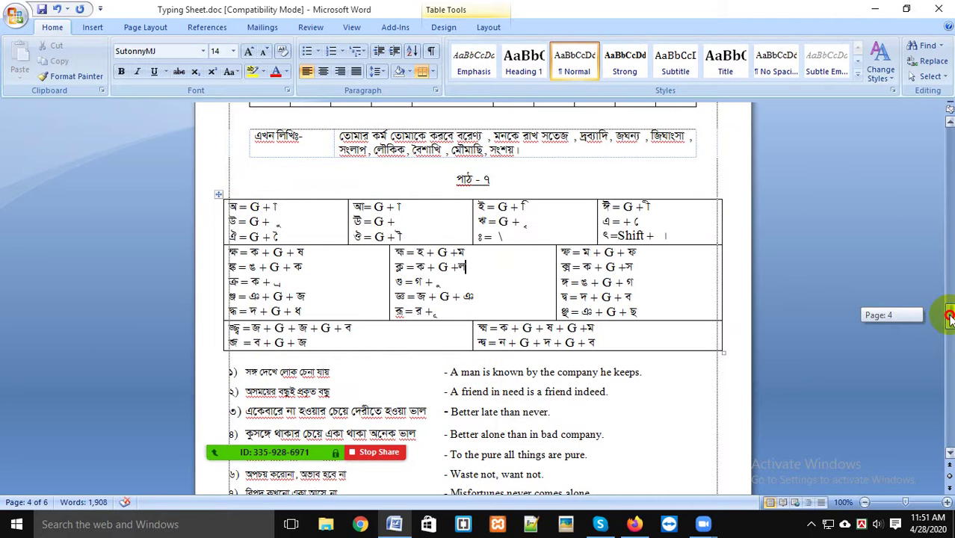
- Save the typing sheet with Ctrl+S, then minimize Firefox to return to Word
drag(949, 317, 949, 139)
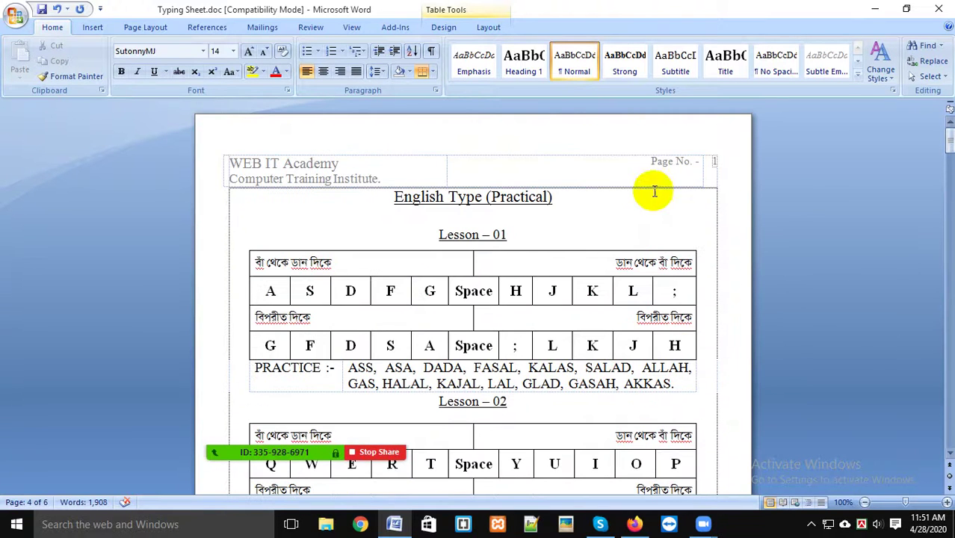
click(653, 192)
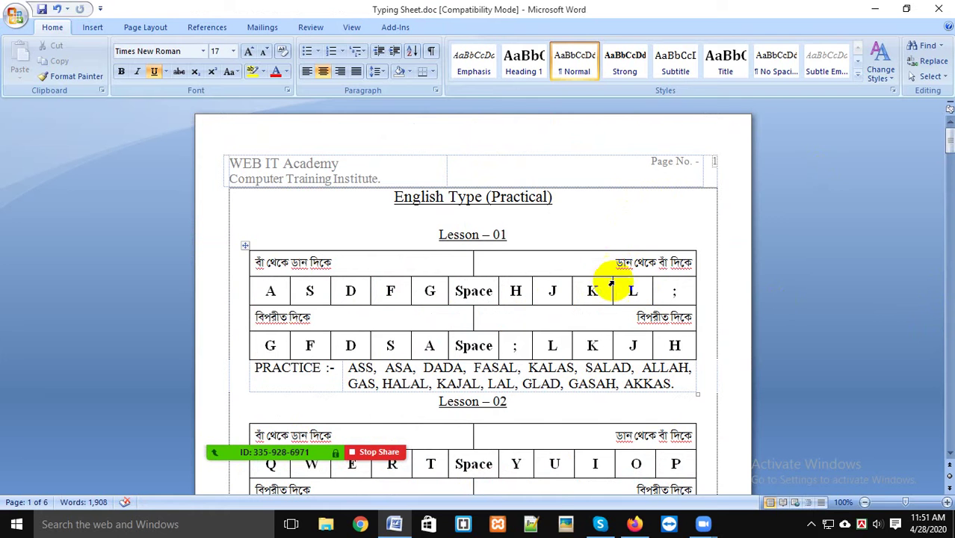
key(ctrl+s)
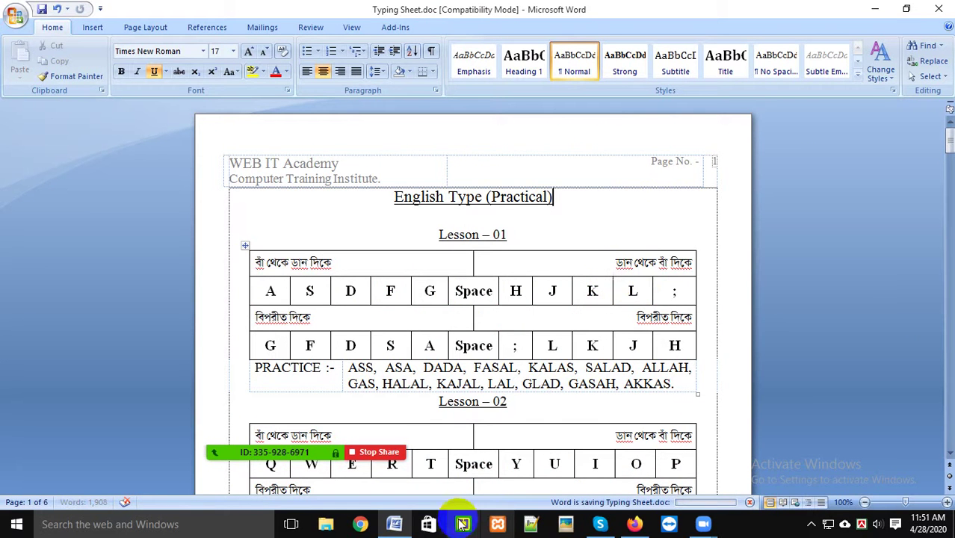
click(632, 524)
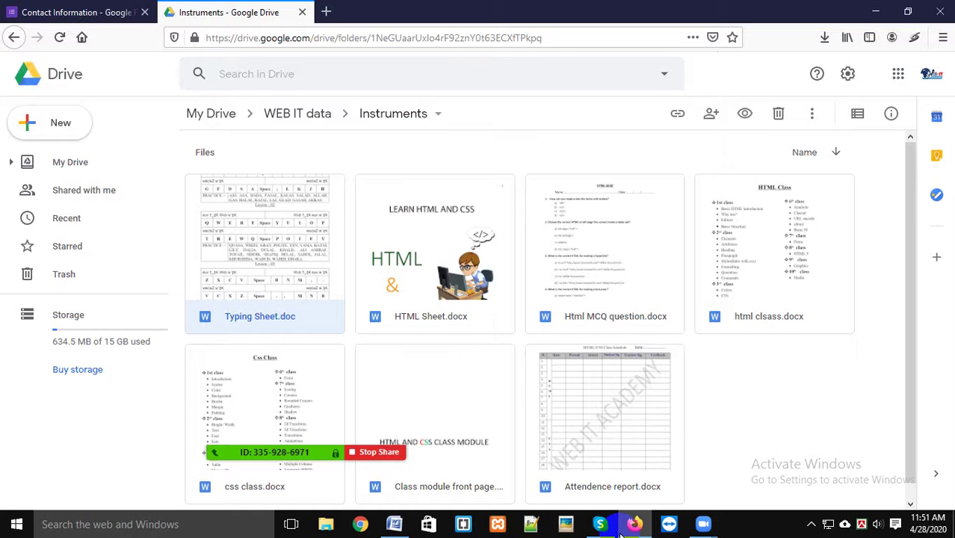
click(875, 12)
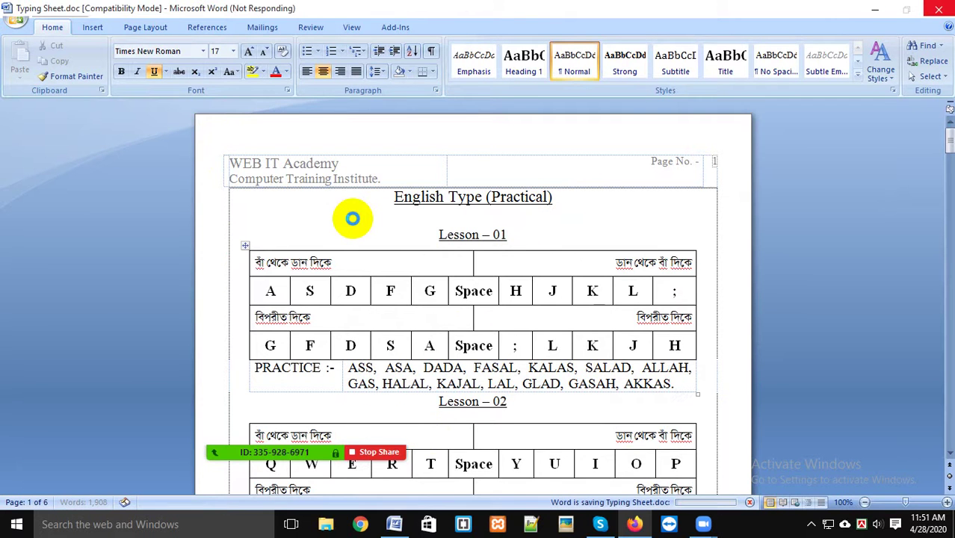
mouse_move(312, 455)
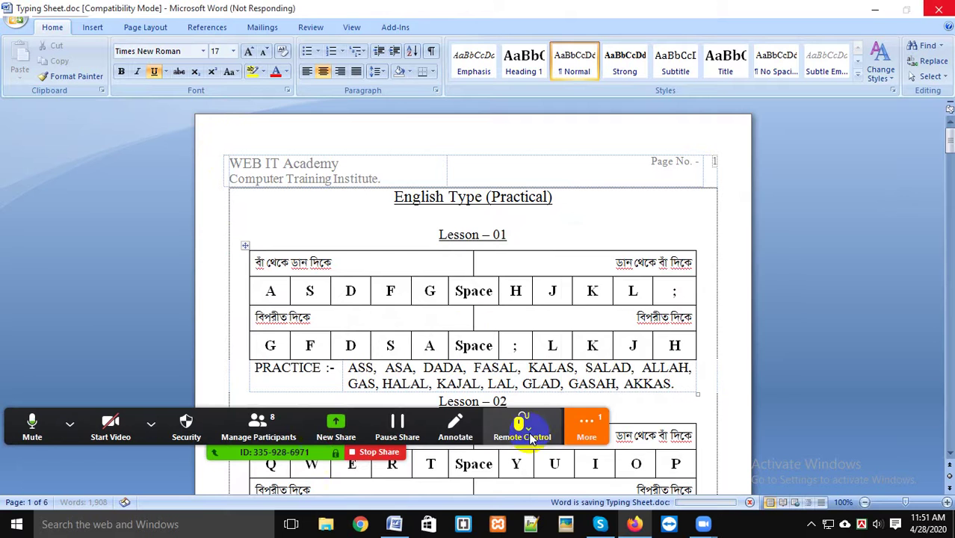
click(587, 425)
click(602, 224)
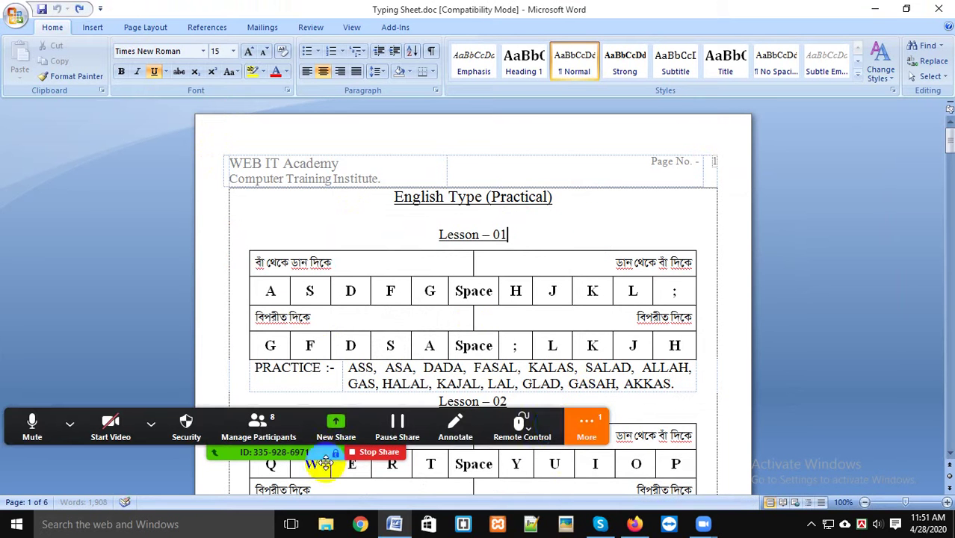
click(586, 424)
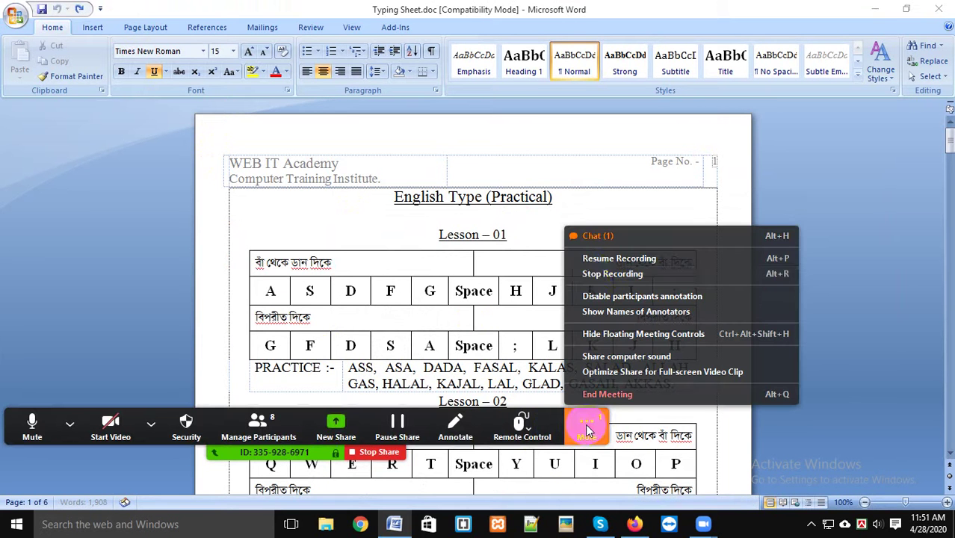
click(597, 239)
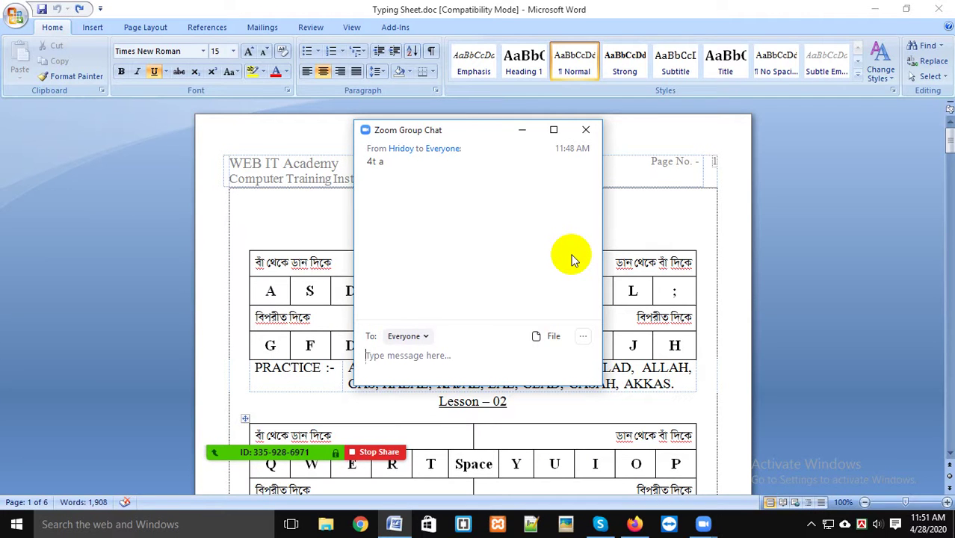
click(586, 130)
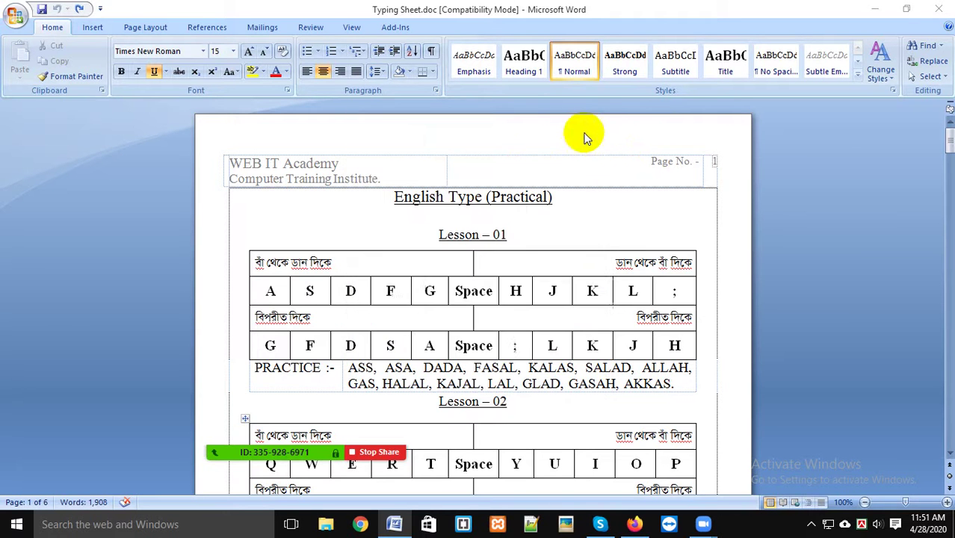
scroll(465, 330, down, 5)
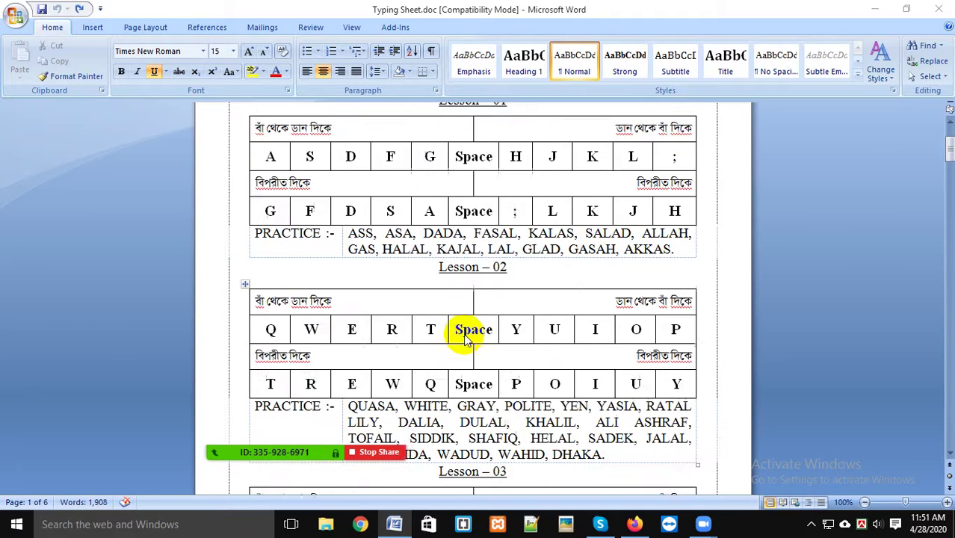
scroll(447, 341, down, 5)
scroll(443, 326, down, 5)
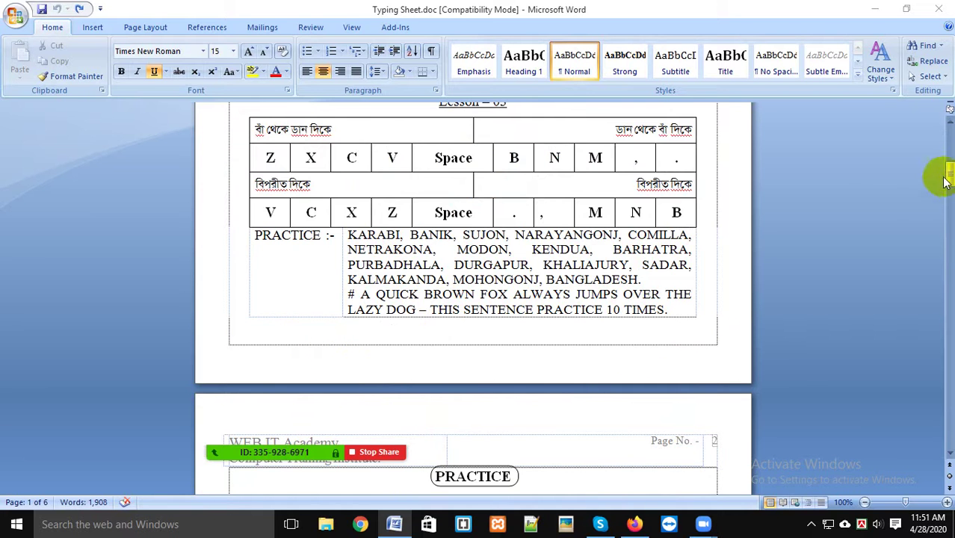
drag(949, 172, 948, 112)
click(625, 196)
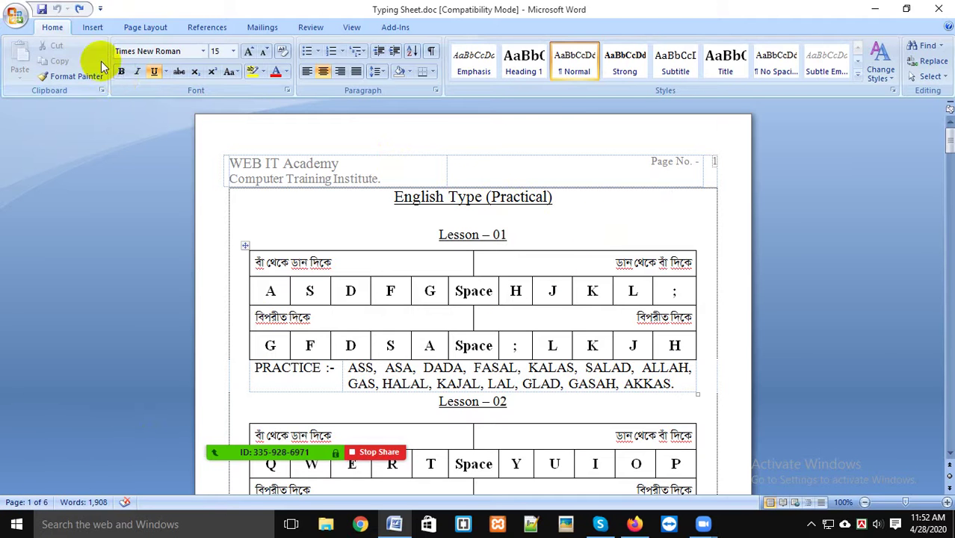
- Add Plain Number 3 page numbers at the bottom of the page from Insert > Page Number
click(95, 27)
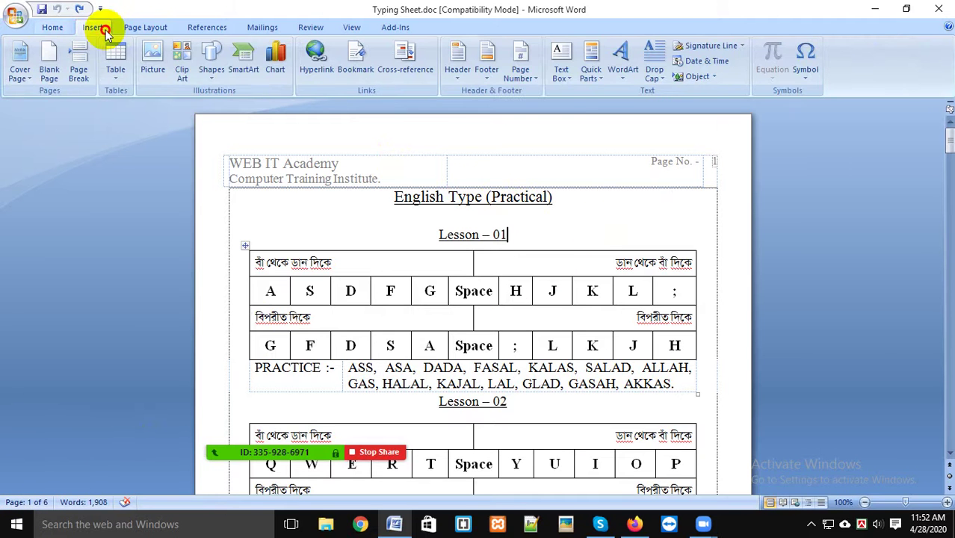
click(519, 71)
mouse_move(570, 99)
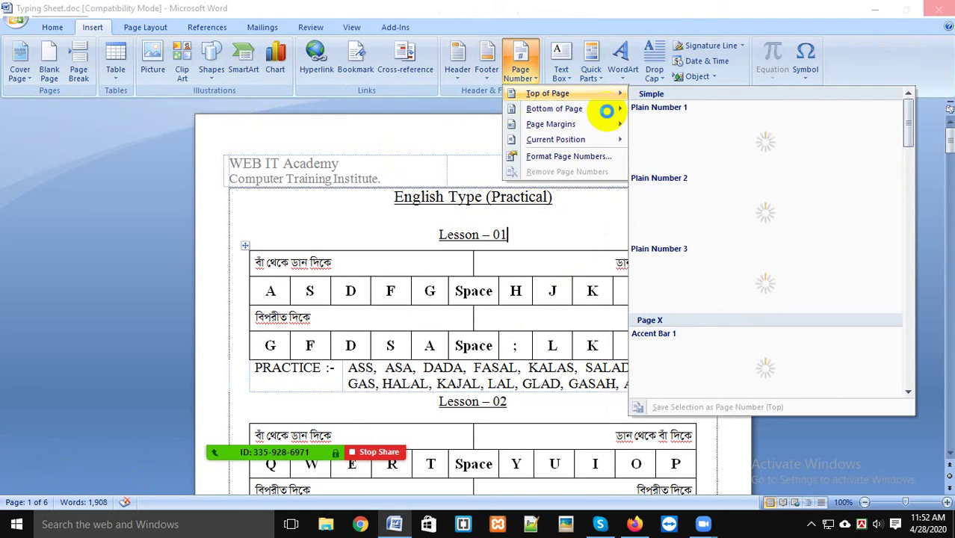
mouse_move(603, 130)
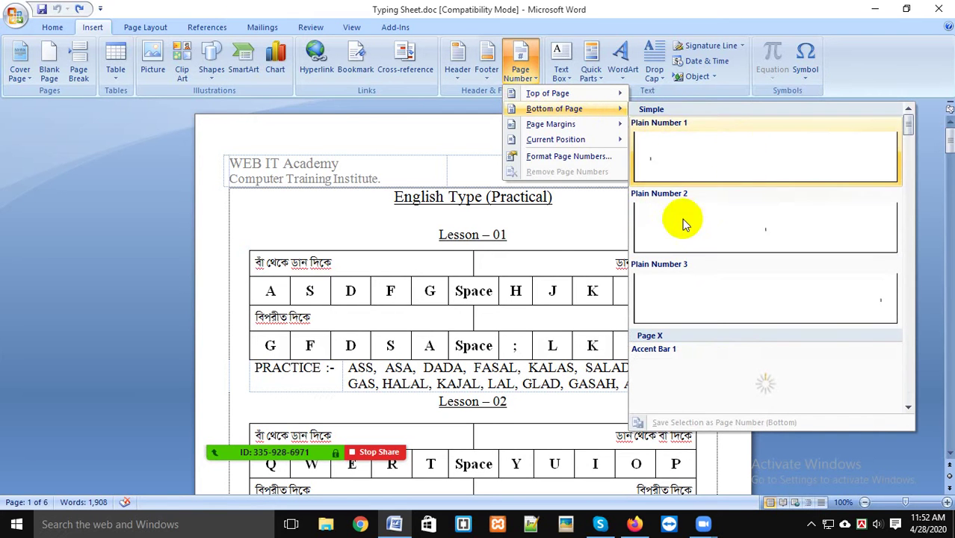
click(648, 283)
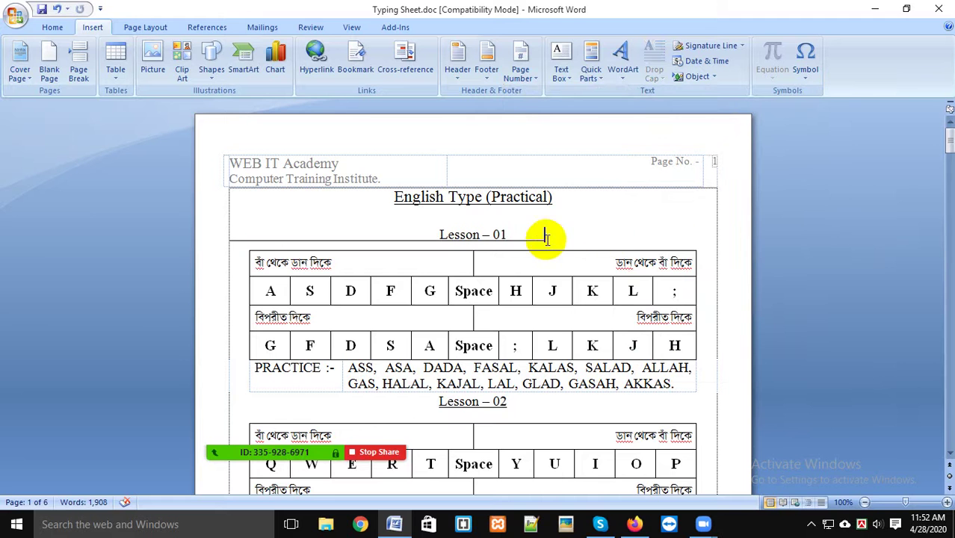
drag(579, 234, 523, 263)
click(541, 312)
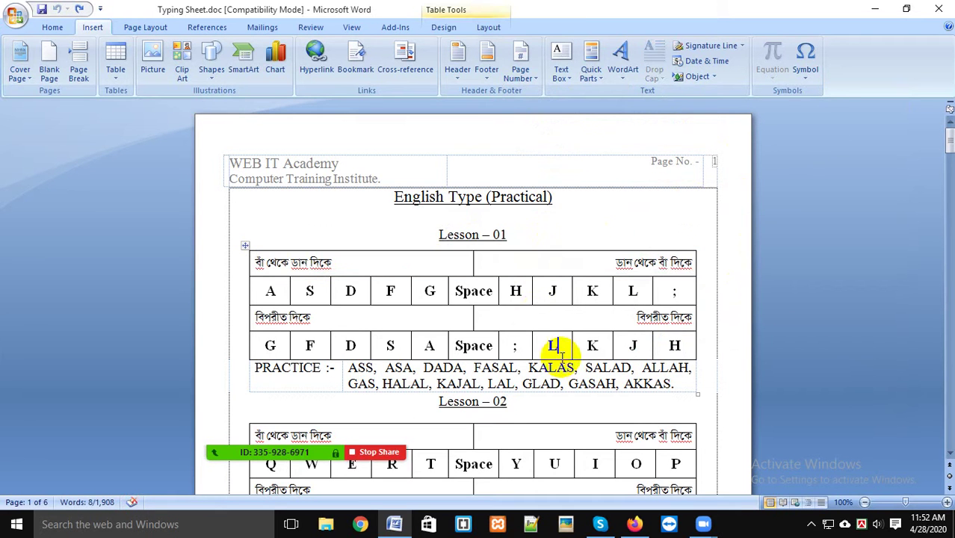
click(380, 312)
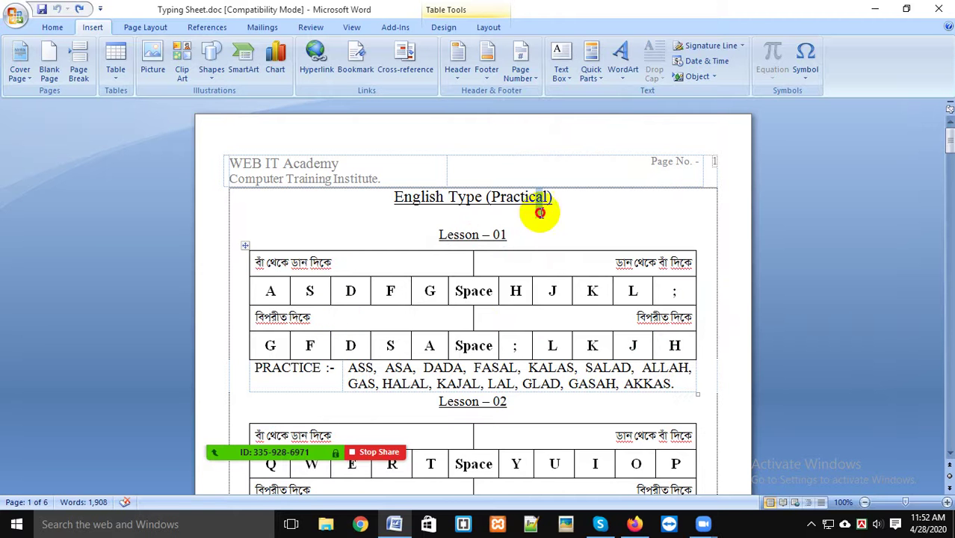
click(568, 216)
scroll(568, 225, down, 3)
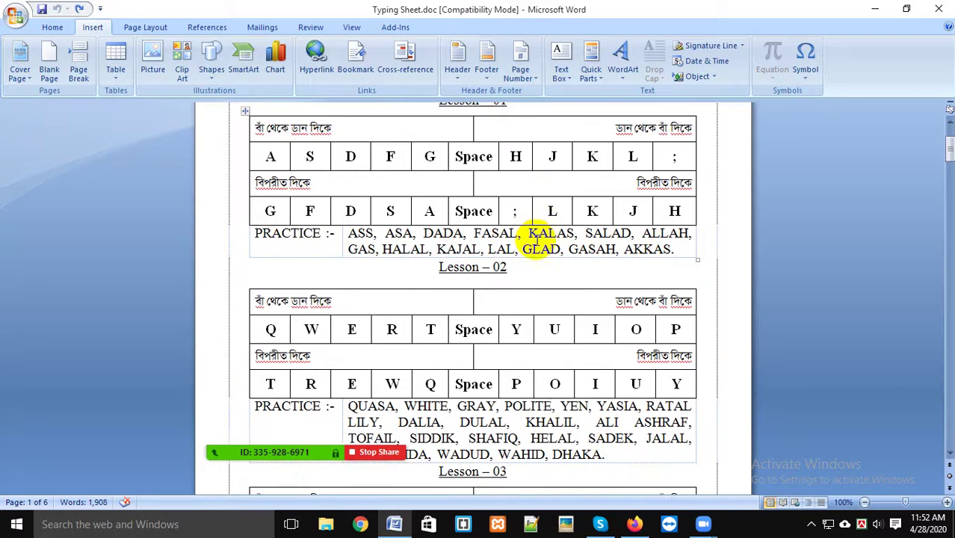
scroll(534, 239, down, 3)
scroll(537, 239, down, 3)
scroll(536, 239, down, 5)
scroll(537, 239, down, 5)
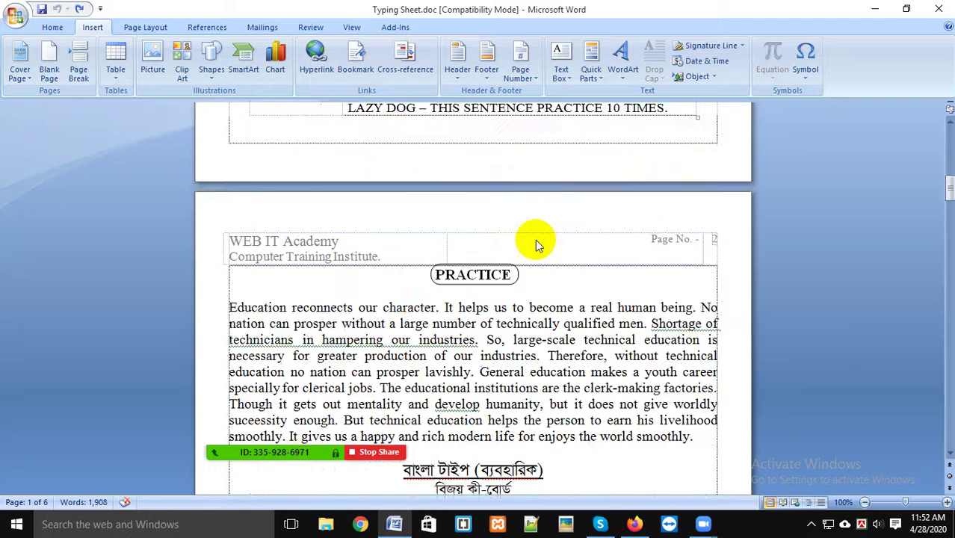
scroll(537, 239, down, 5)
scroll(537, 241, down, 5)
scroll(537, 240, down, 5)
scroll(558, 260, down, 5)
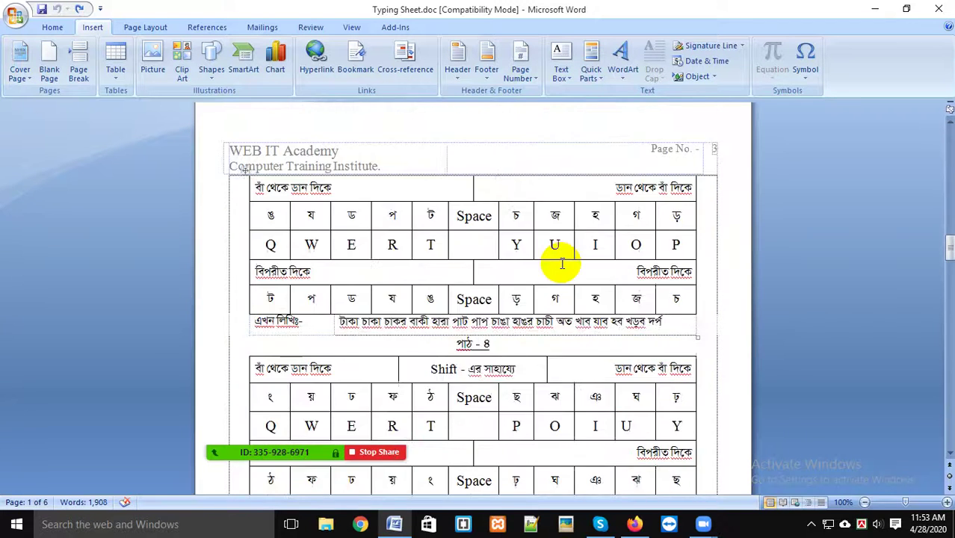
scroll(558, 260, down, 5)
scroll(561, 262, down, 5)
scroll(561, 264, down, 5)
scroll(639, 303, down, 5)
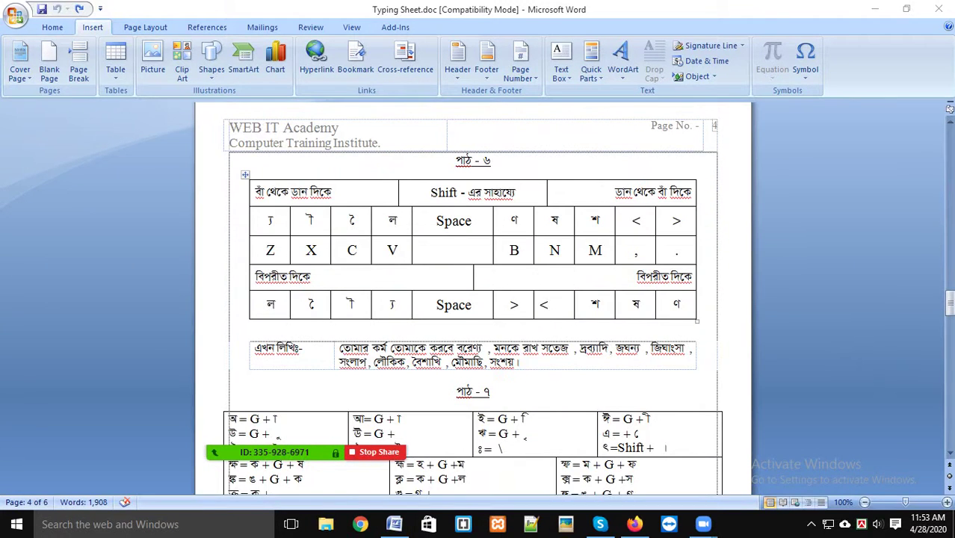
drag(949, 297, 949, 450)
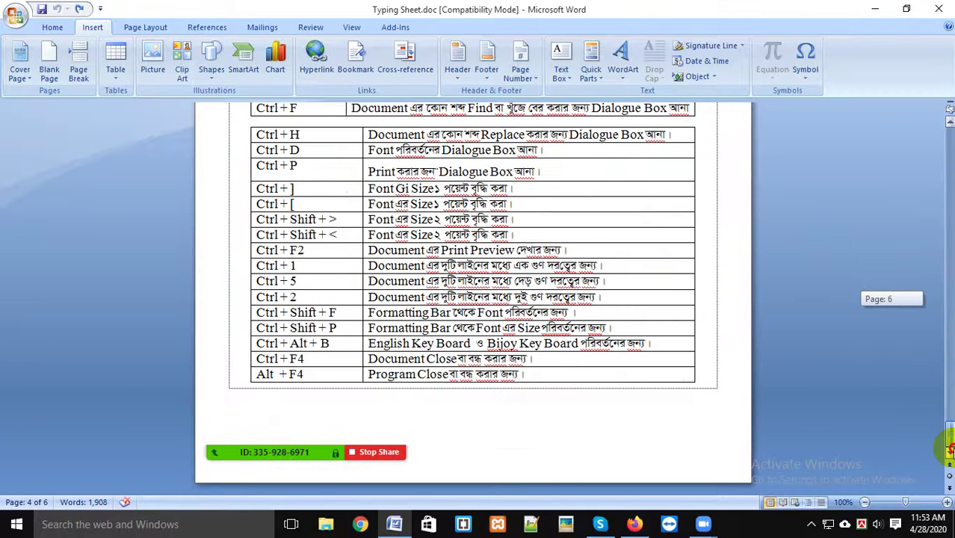
click(559, 373)
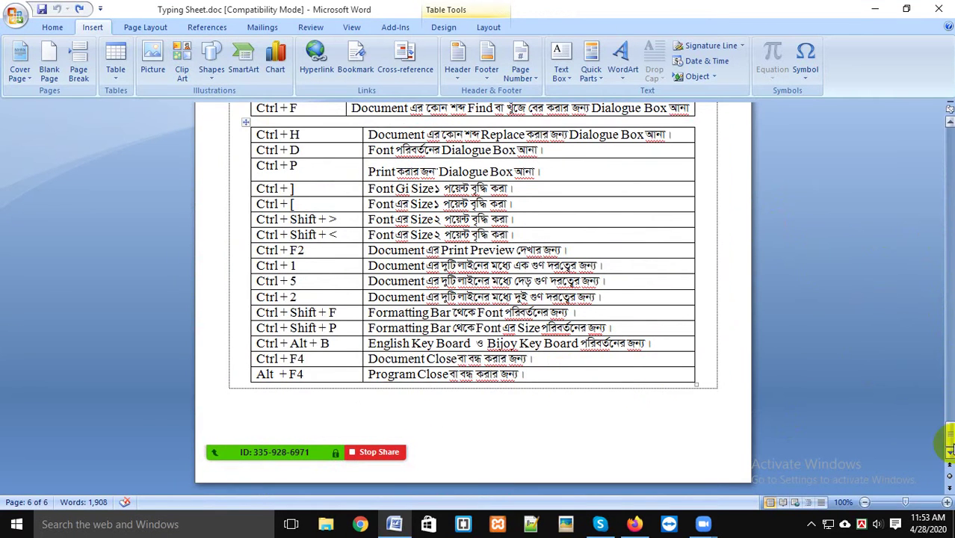
drag(950, 448, 949, 133)
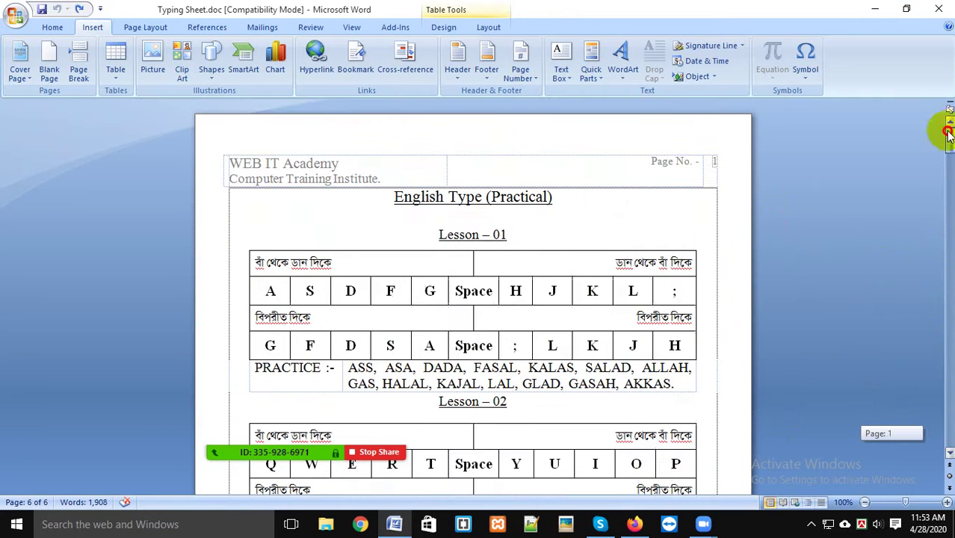
click(588, 223)
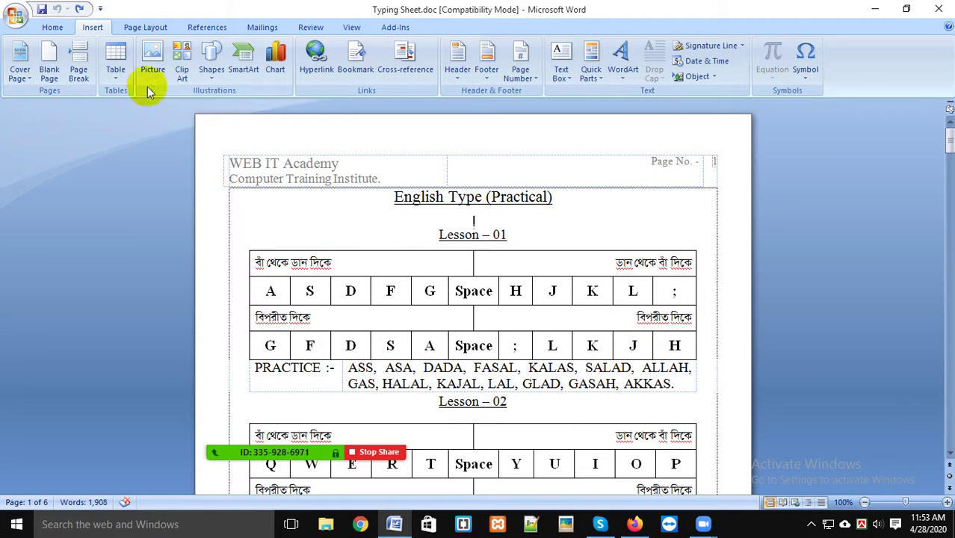
- Format the page numbers with the 1, 2, 3 style and set them to start at 1
click(146, 26)
click(92, 32)
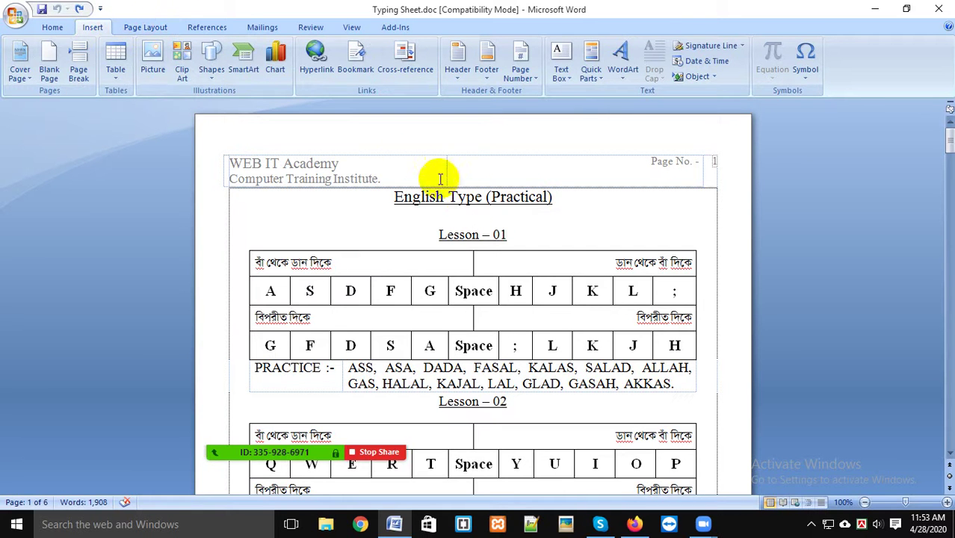
drag(467, 198, 476, 198)
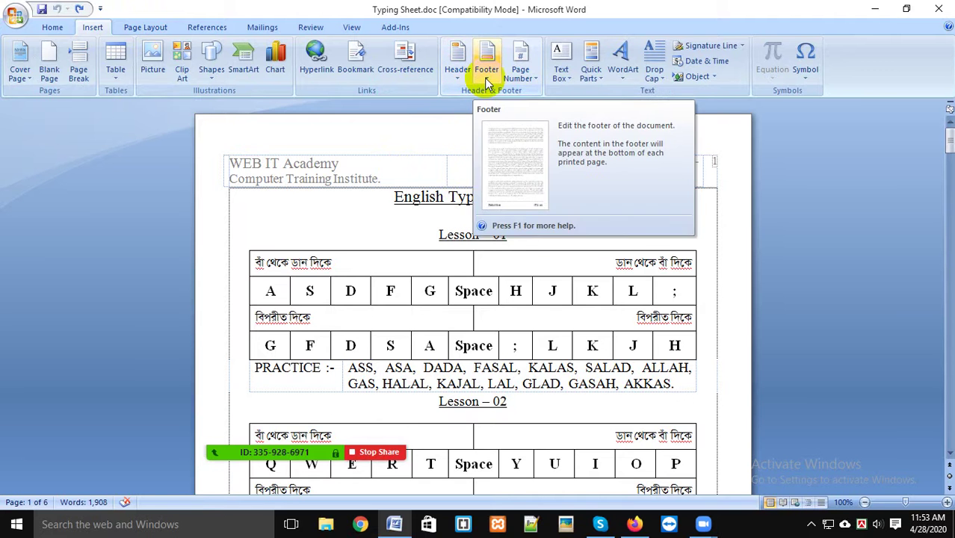
click(521, 78)
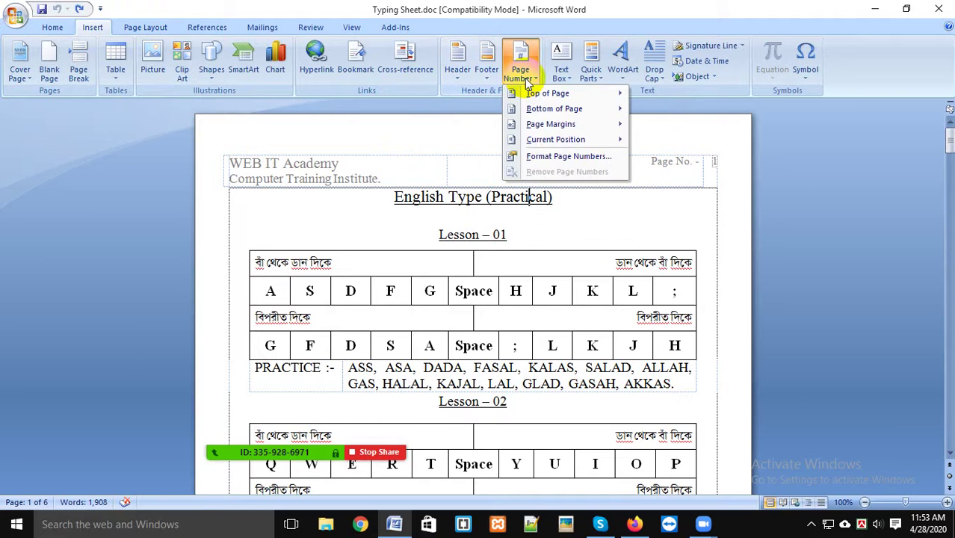
click(555, 157)
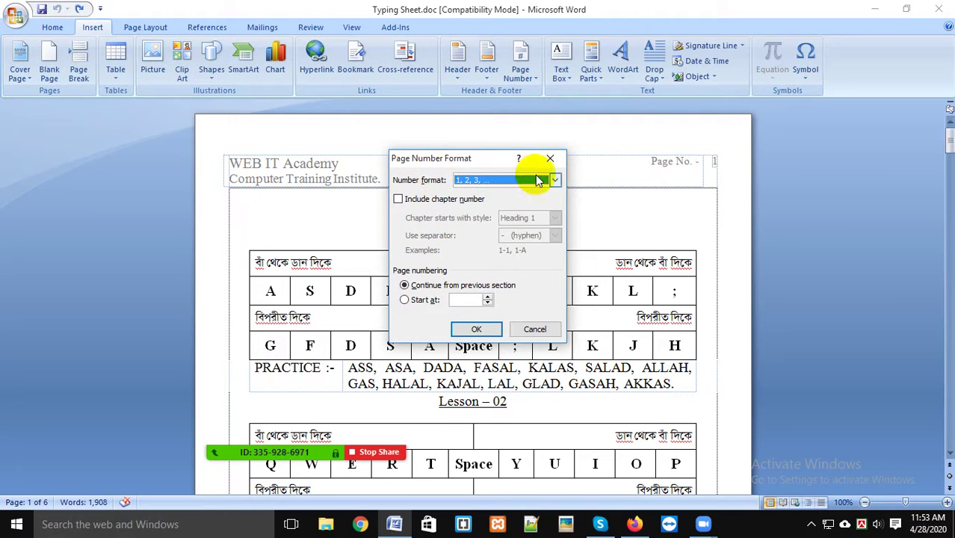
click(554, 181)
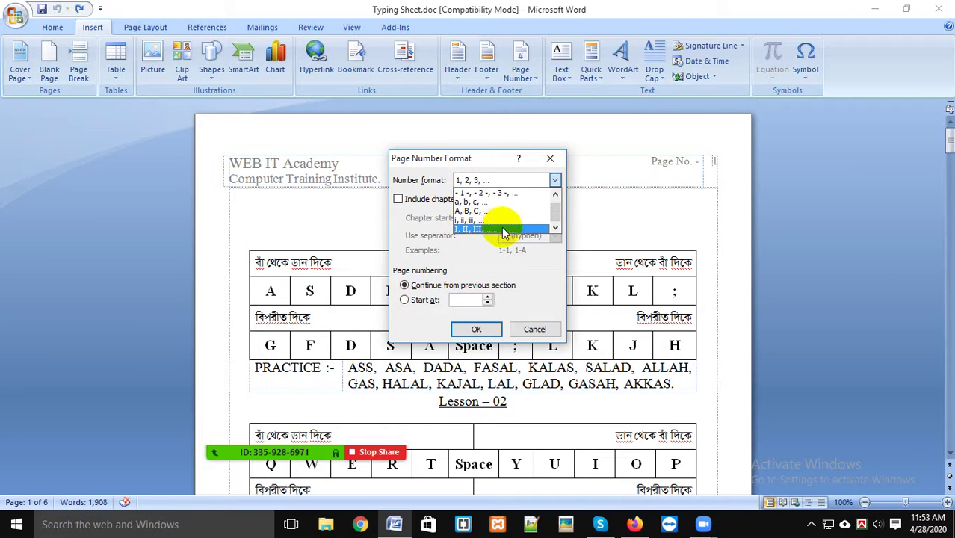
click(534, 266)
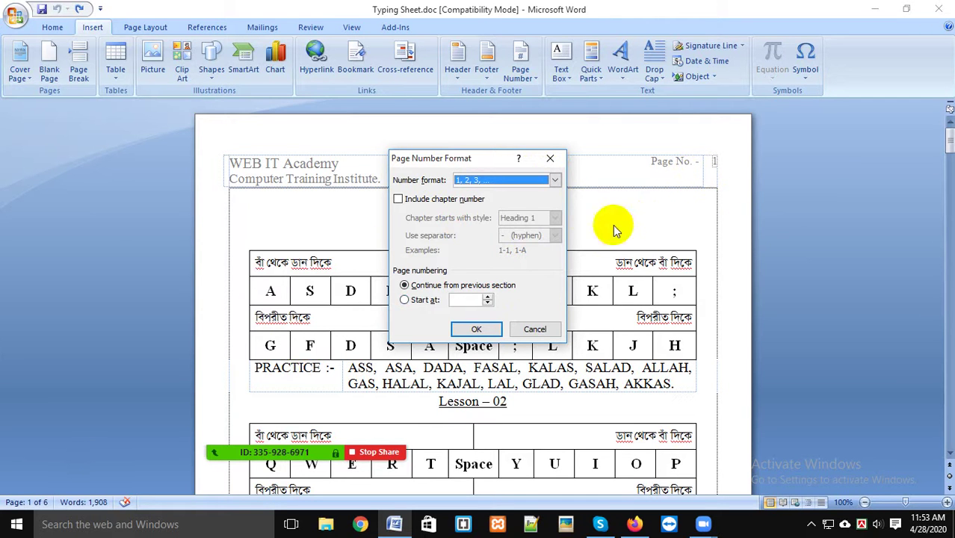
click(427, 300)
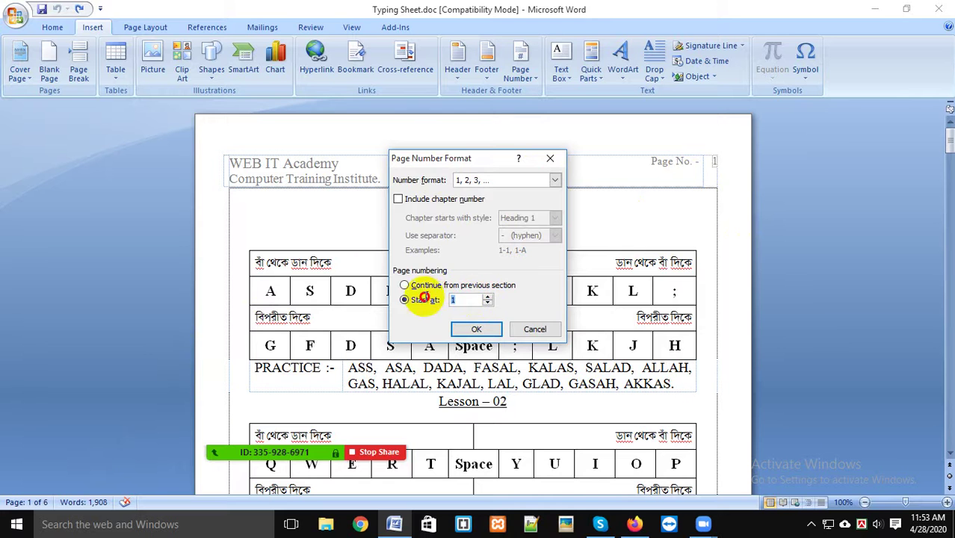
click(523, 329)
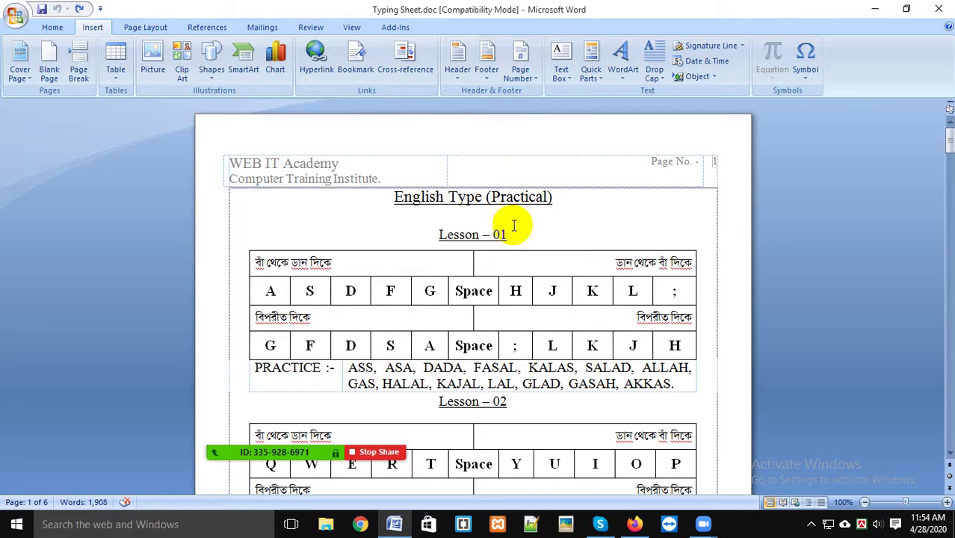
- Insert a page break before the পাঠ - ৩ heading so it starts page 3
mouse_move(252, 262)
mouse_down()
mouse_move(609, 320)
mouse_move(640, 405)
mouse_up()
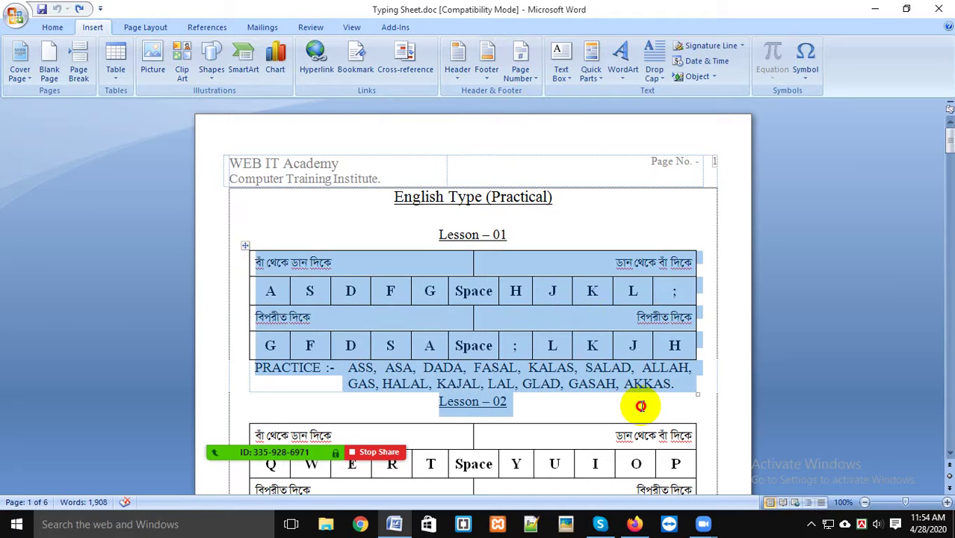
click(523, 233)
scroll(541, 241, down, 4)
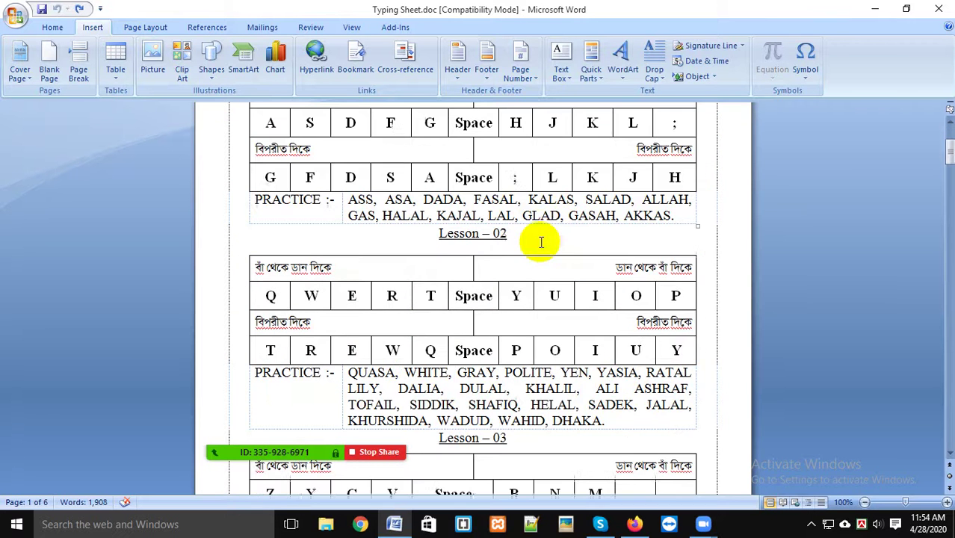
click(514, 142)
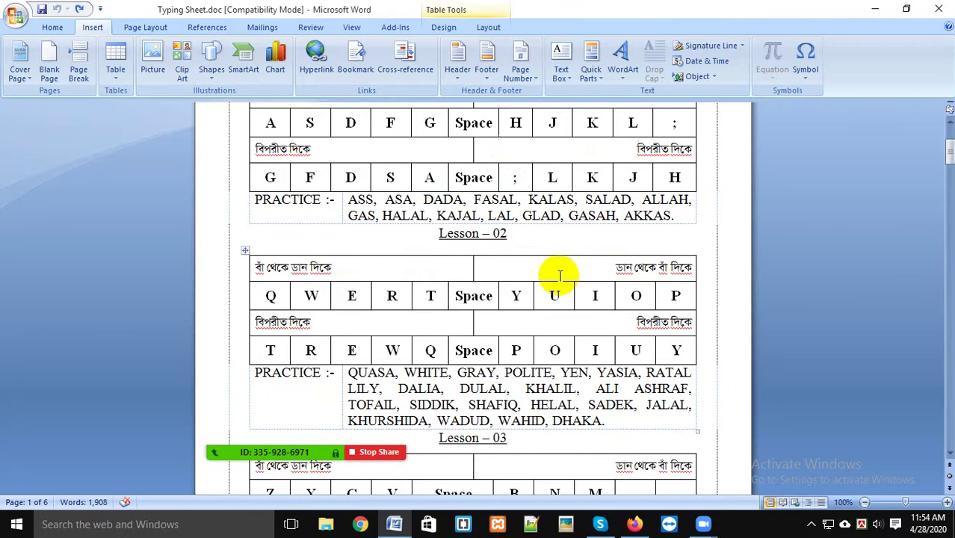
scroll(559, 271, down, 7)
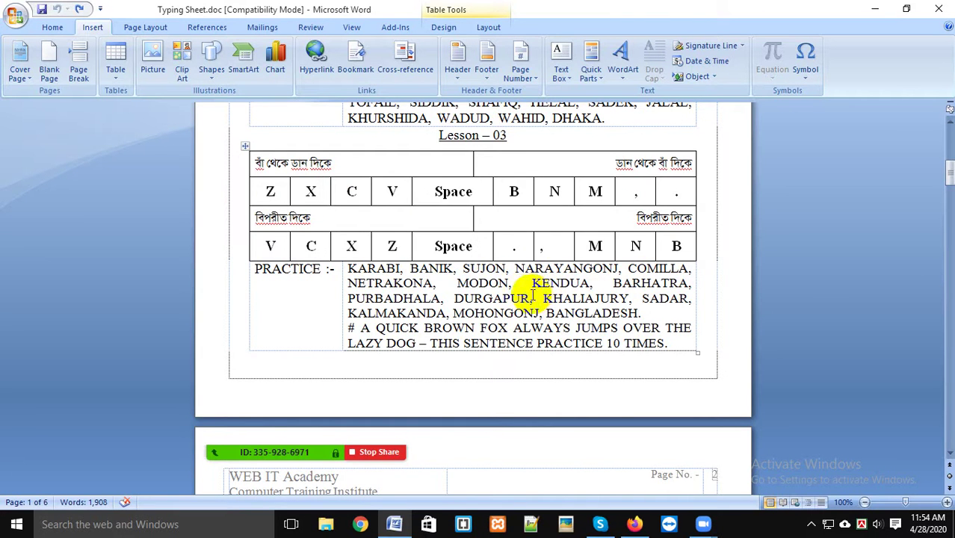
click(485, 360)
scroll(518, 337, down, 7)
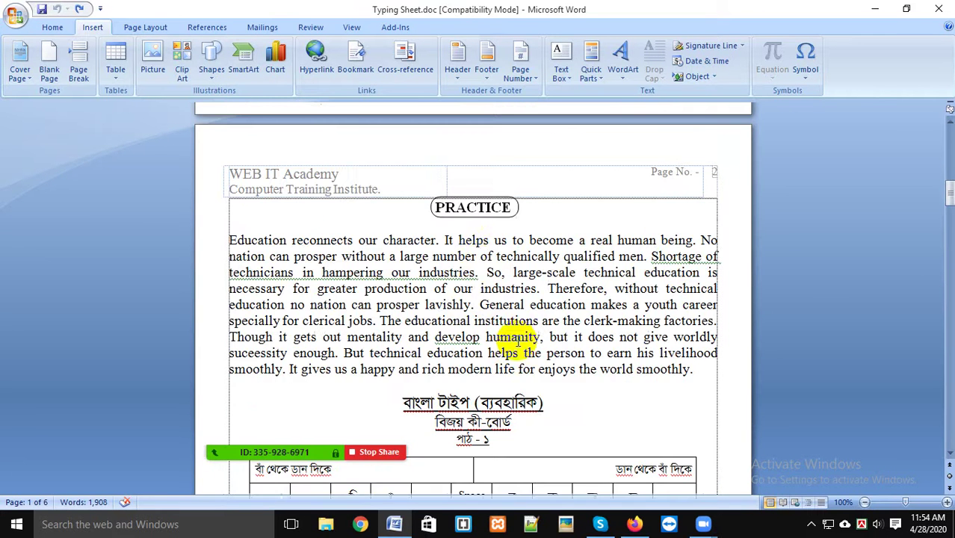
scroll(476, 259, down, 3)
scroll(475, 254, down, 4)
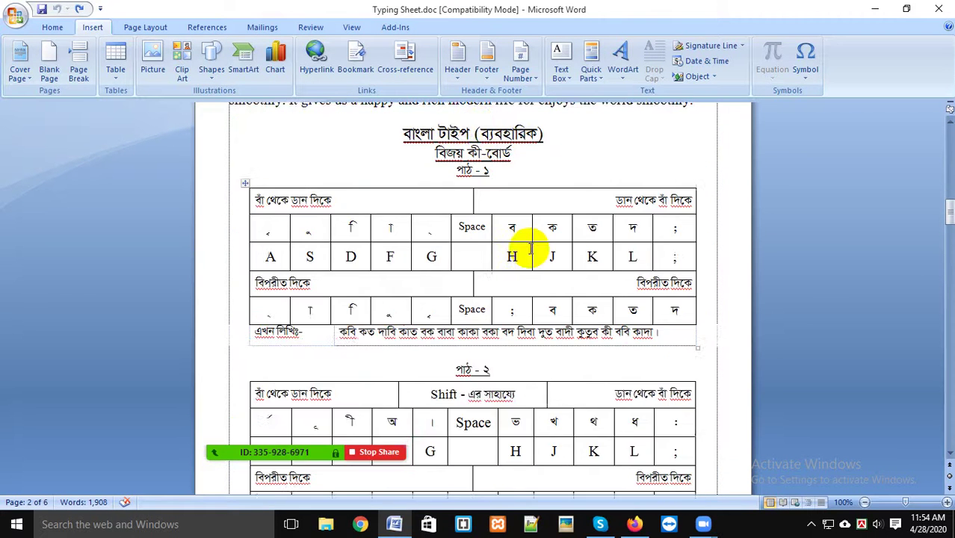
scroll(523, 210, down, 5)
scroll(553, 224, down, 4)
scroll(505, 234, down, 2)
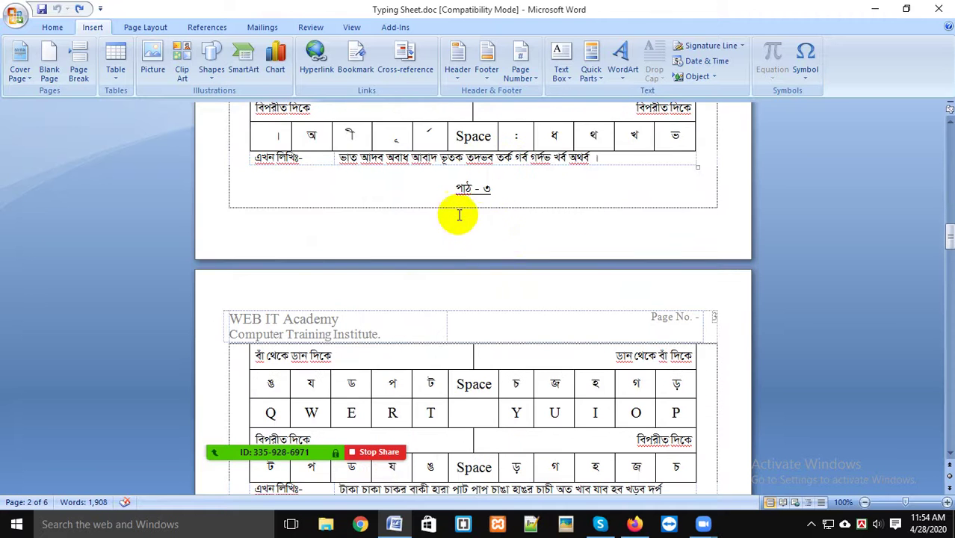
click(456, 187)
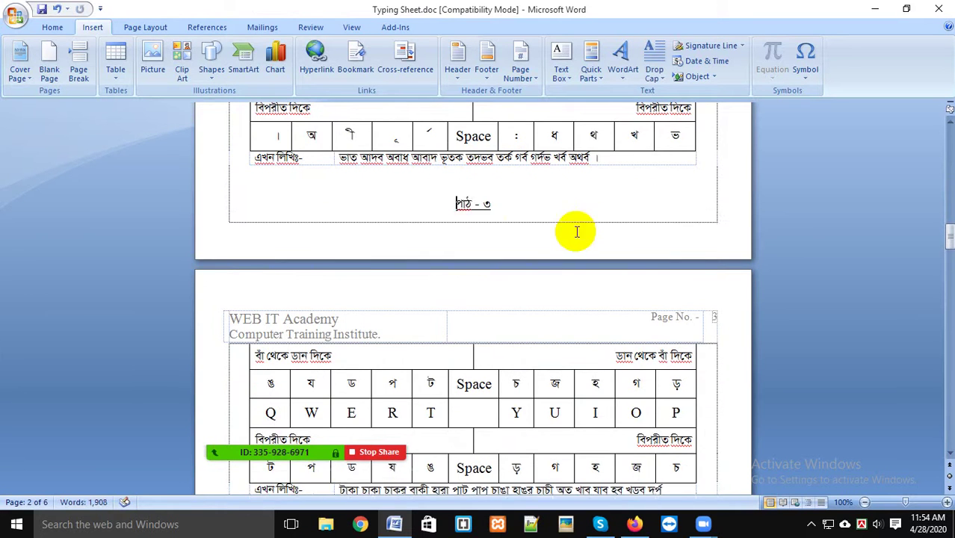
scroll(575, 236, down, 2)
scroll(568, 252, up, 1)
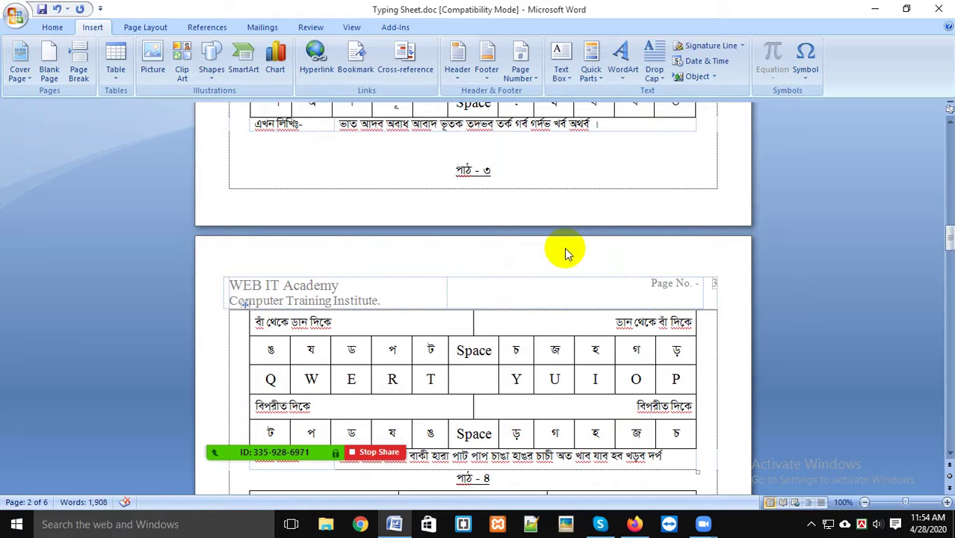
key(ctrl+Return)
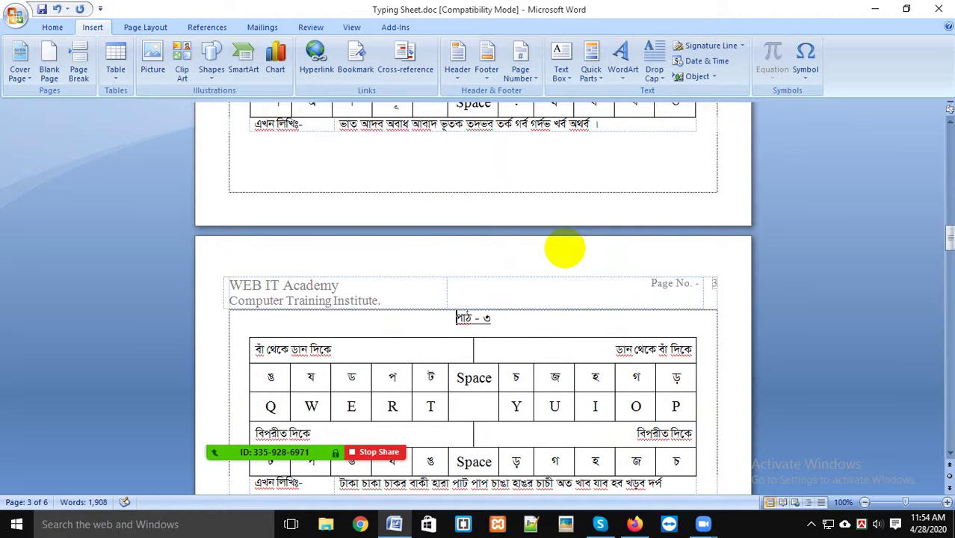
- Scroll through all pages to check numbering Page No. - 1 to 6, then return to the top
scroll(566, 253, down, 4)
scroll(566, 254, down, 1)
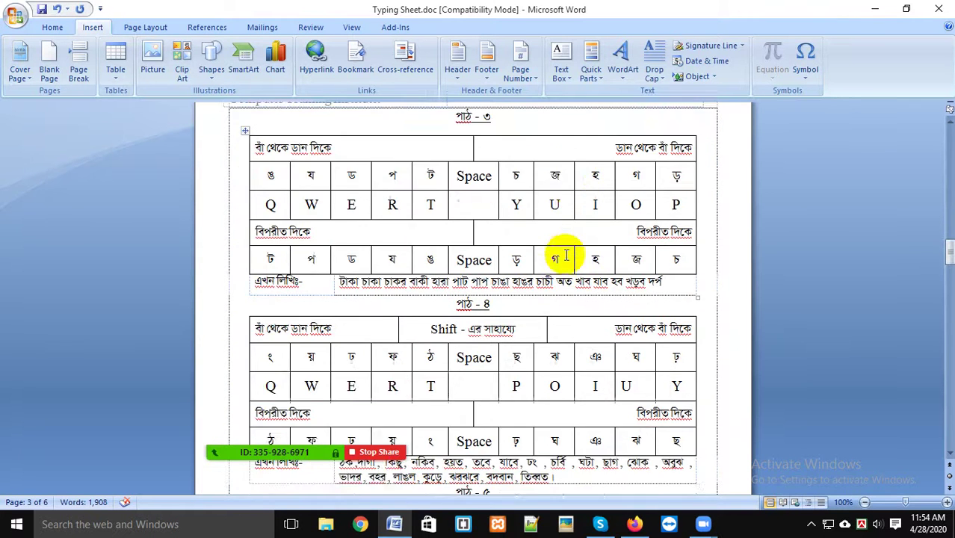
scroll(565, 255, down, 6)
scroll(564, 255, down, 2)
scroll(565, 255, down, 3)
scroll(561, 250, down, 4)
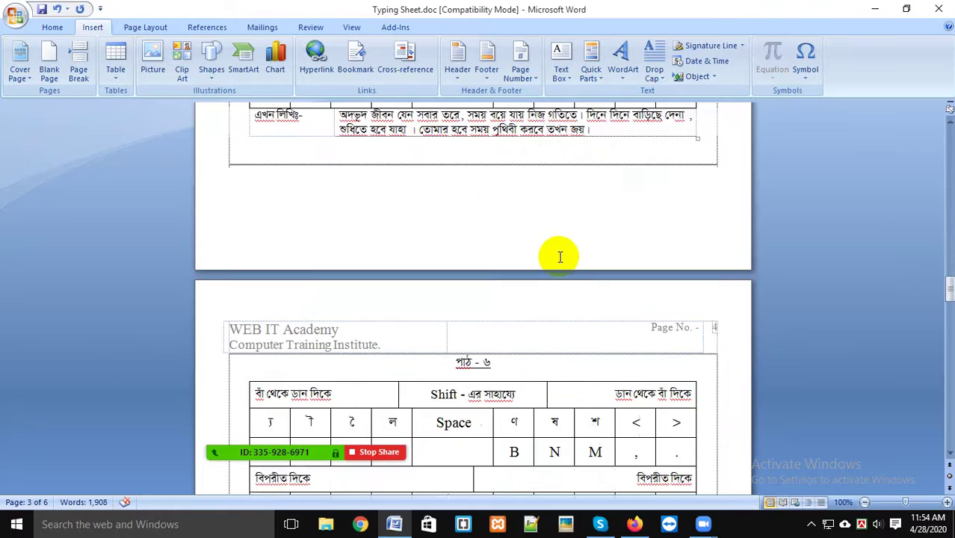
scroll(559, 321, down, 3)
scroll(558, 325, down, 4)
scroll(564, 329, down, 6)
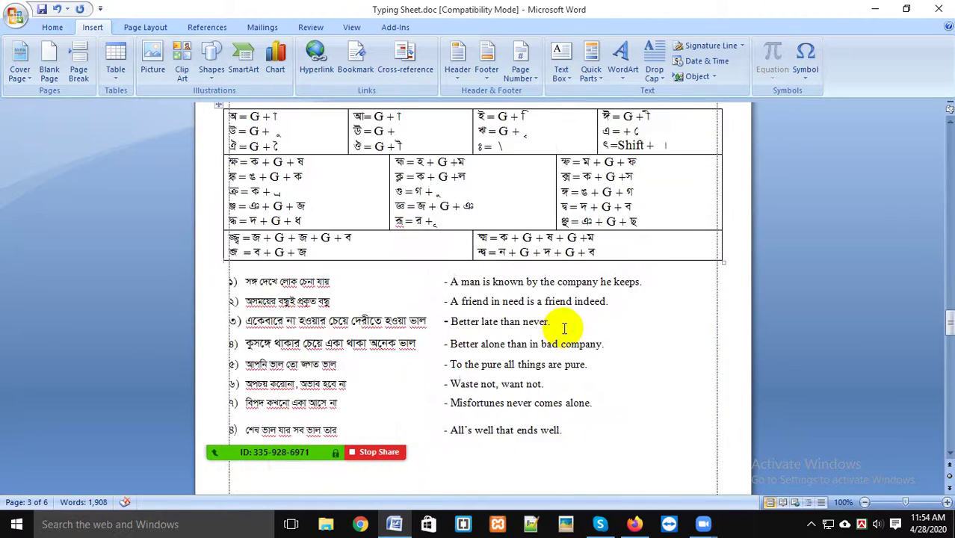
scroll(565, 329, down, 3)
scroll(563, 325, down, 5)
scroll(563, 326, down, 3)
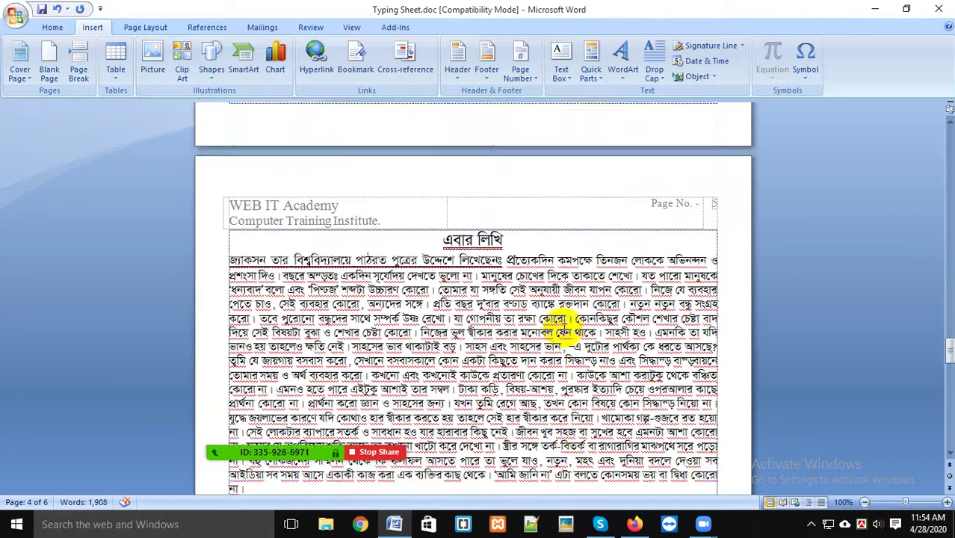
scroll(568, 329, down, 3)
scroll(562, 328, down, 3)
scroll(567, 319, down, 5)
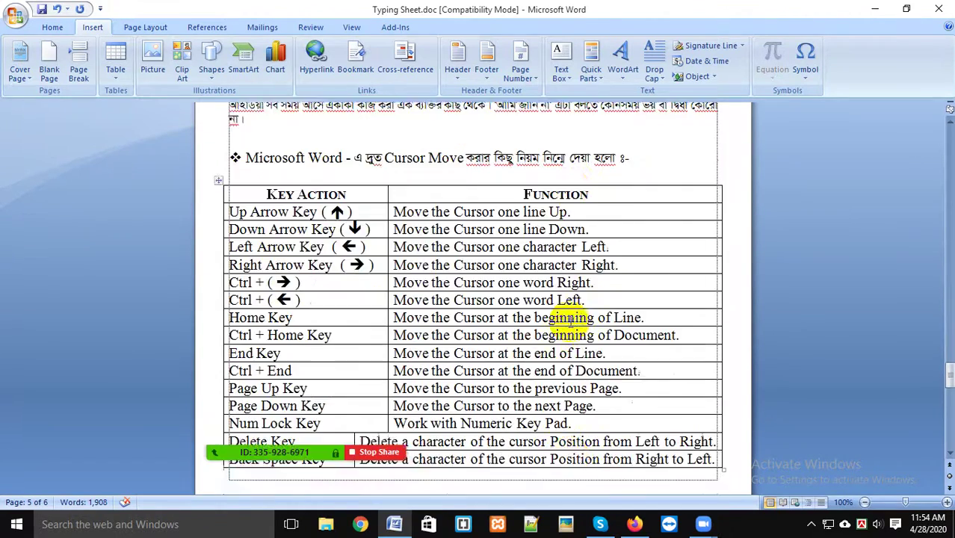
scroll(570, 323, down, 5)
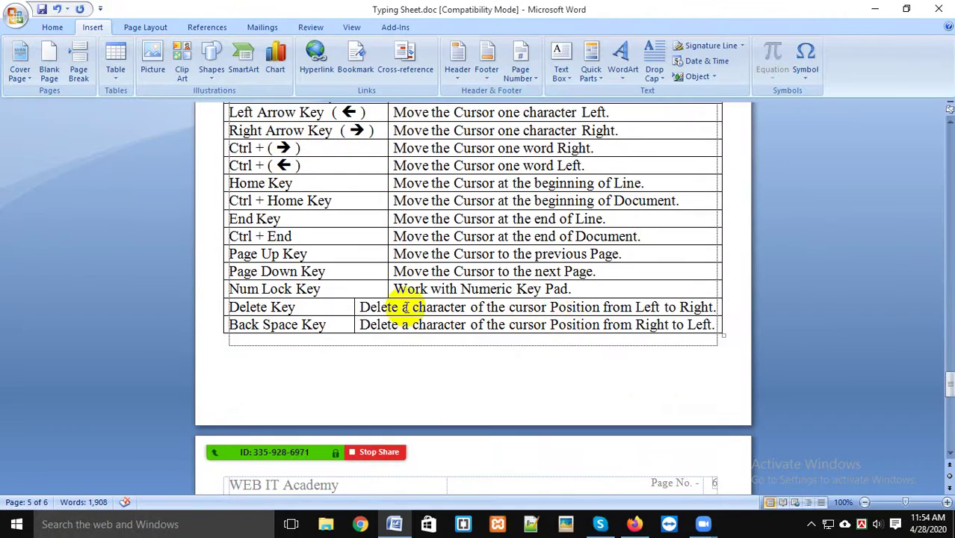
scroll(526, 326, down, 6)
scroll(526, 326, down, 3)
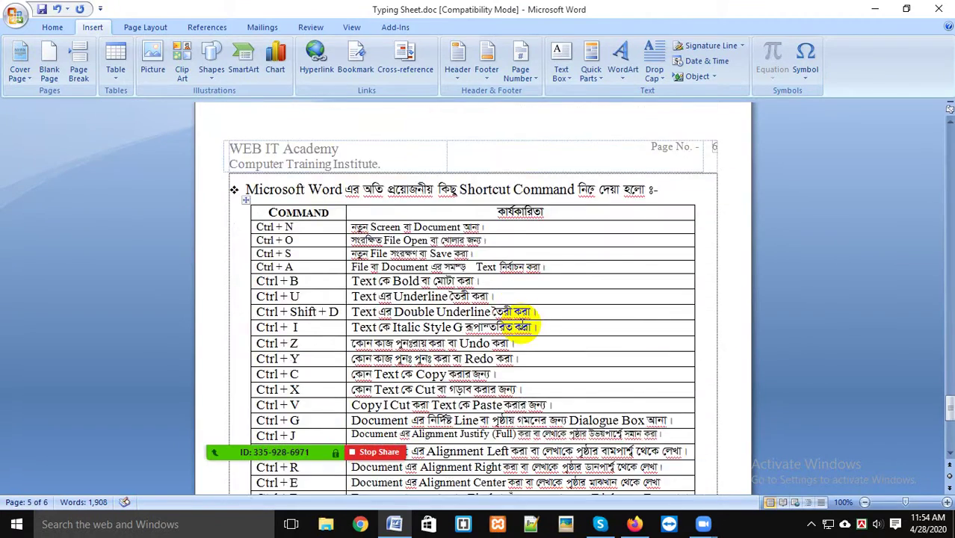
scroll(521, 326, down, 12)
scroll(508, 322, up, 6)
scroll(525, 303, up, 10)
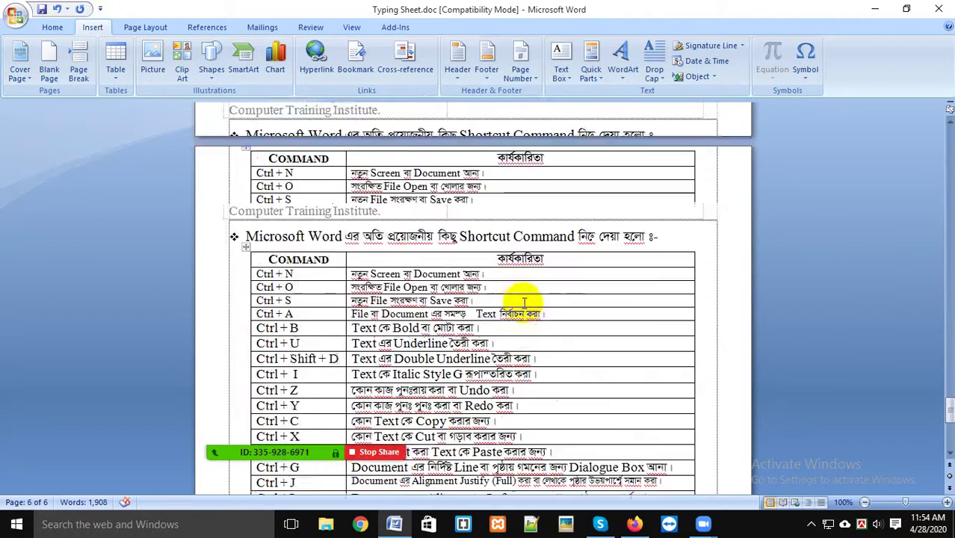
scroll(721, 323, up, 5)
drag(949, 407, 949, 247)
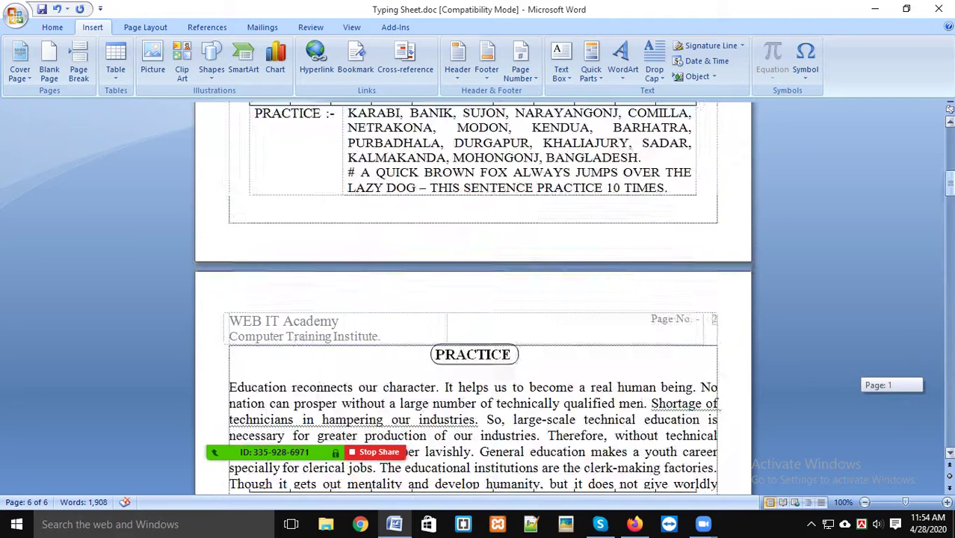
drag(949, 183, 949, 142)
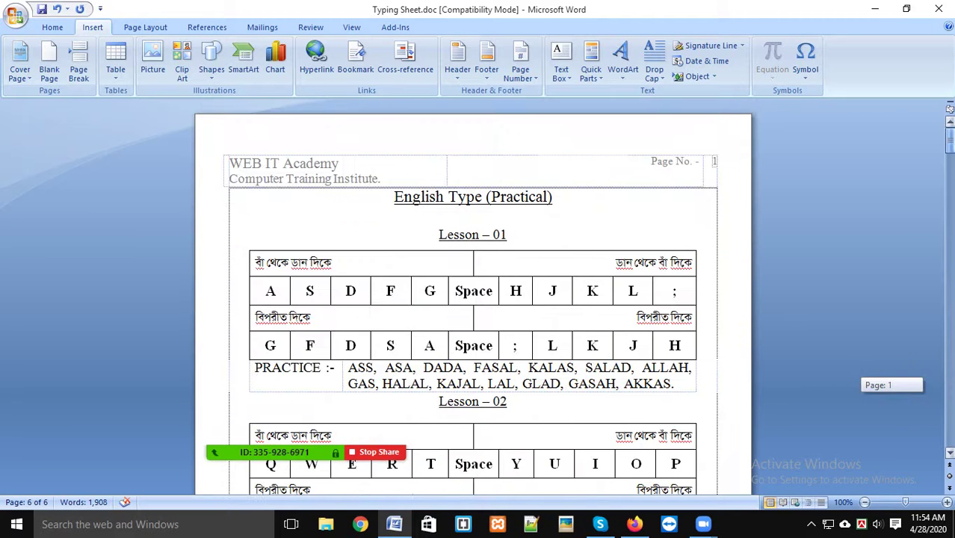
- Save Typing Sheet.doc from the Quick Access Toolbar and scroll down to the Bangla lesson tables
click(41, 9)
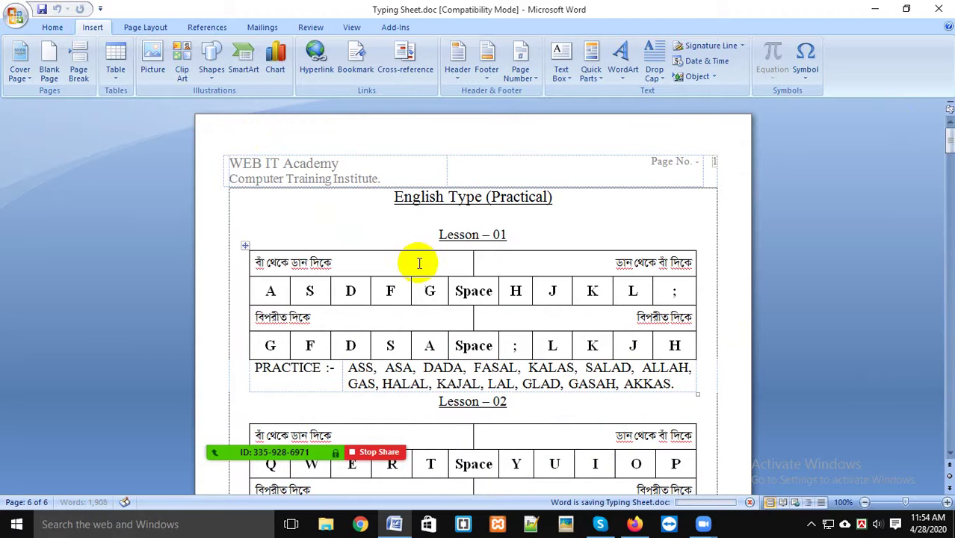
scroll(414, 284, down, 1)
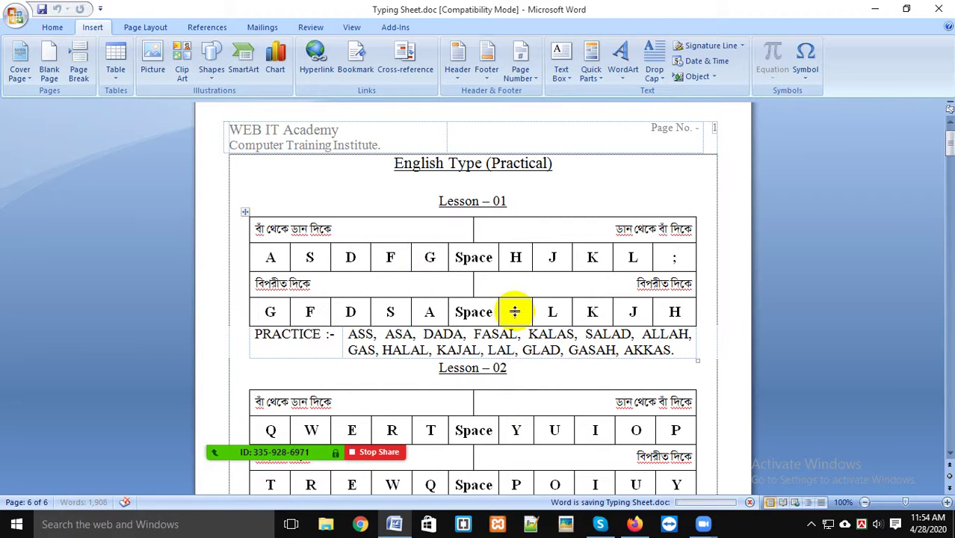
scroll(596, 202, down, 10)
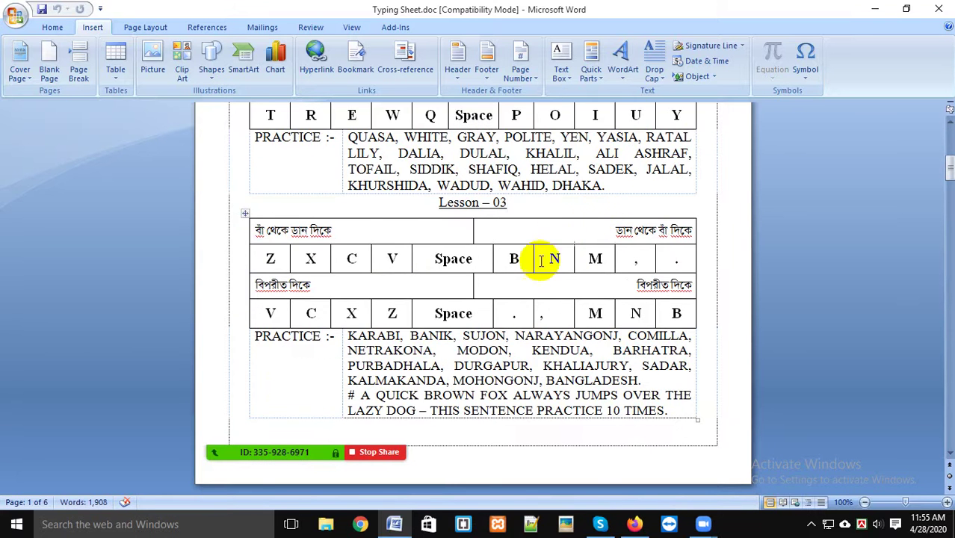
scroll(549, 254, down, 5)
scroll(590, 321, down, 5)
scroll(590, 323, down, 3)
scroll(605, 324, down, 3)
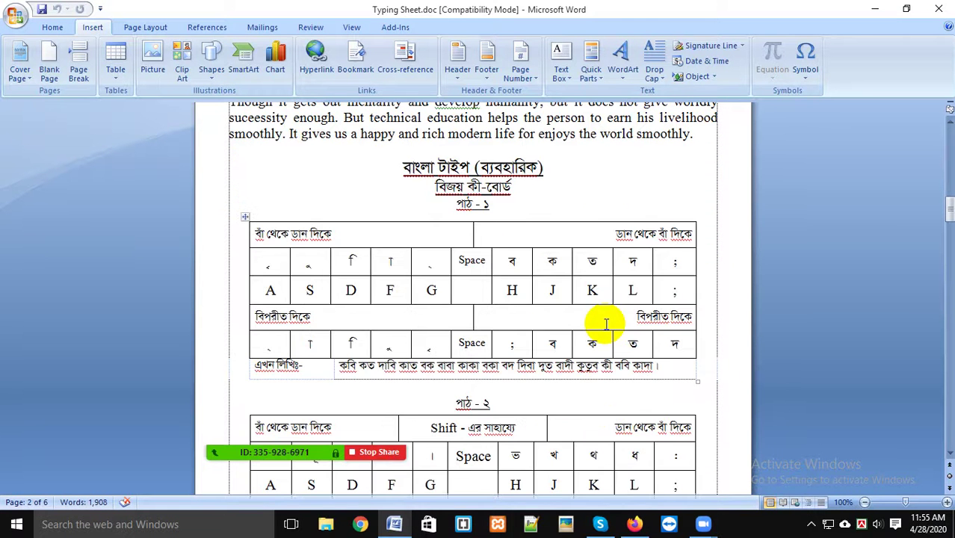
click(404, 231)
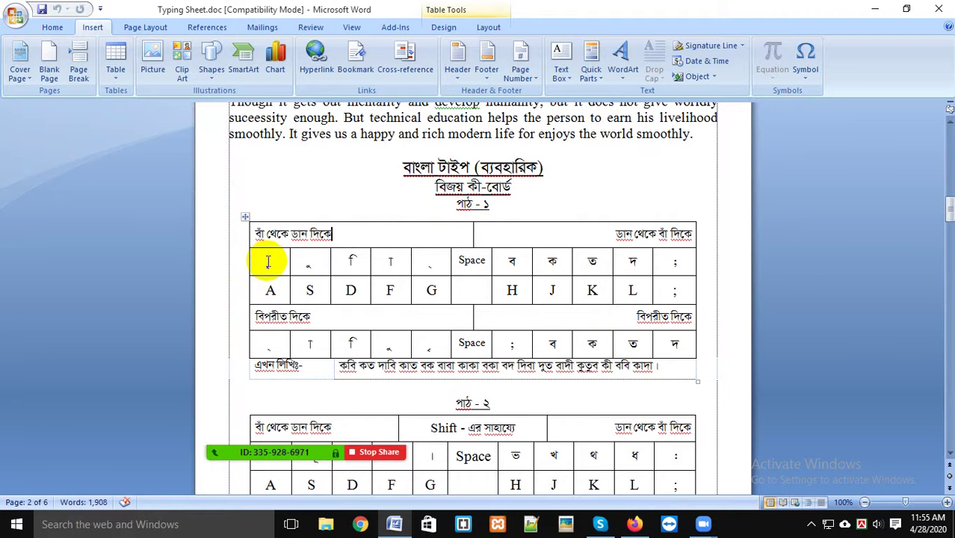
drag(268, 260, 687, 274)
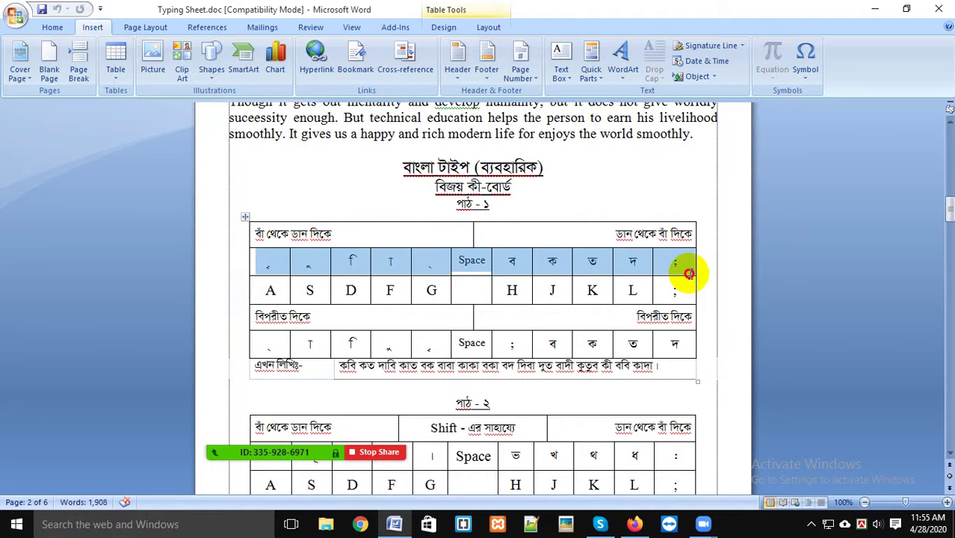
click(474, 290)
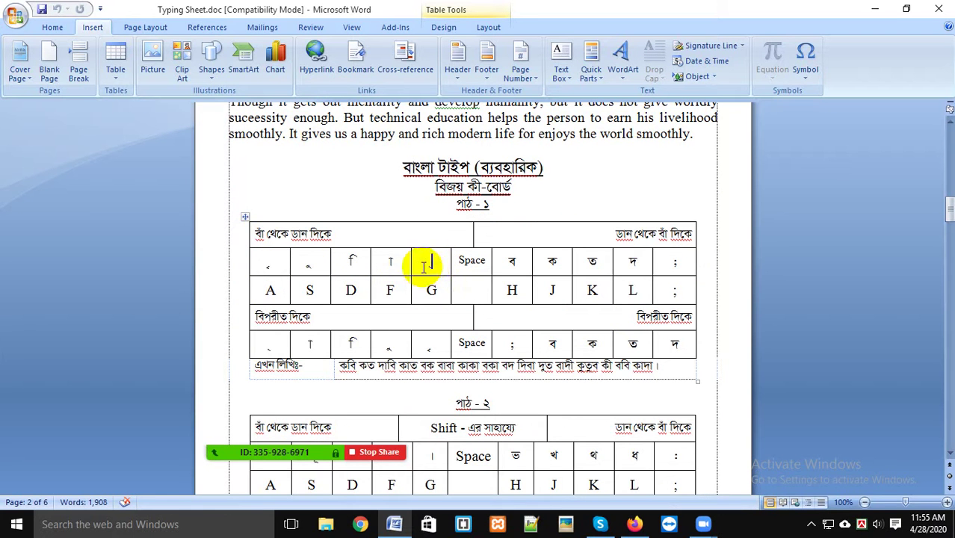
click(426, 297)
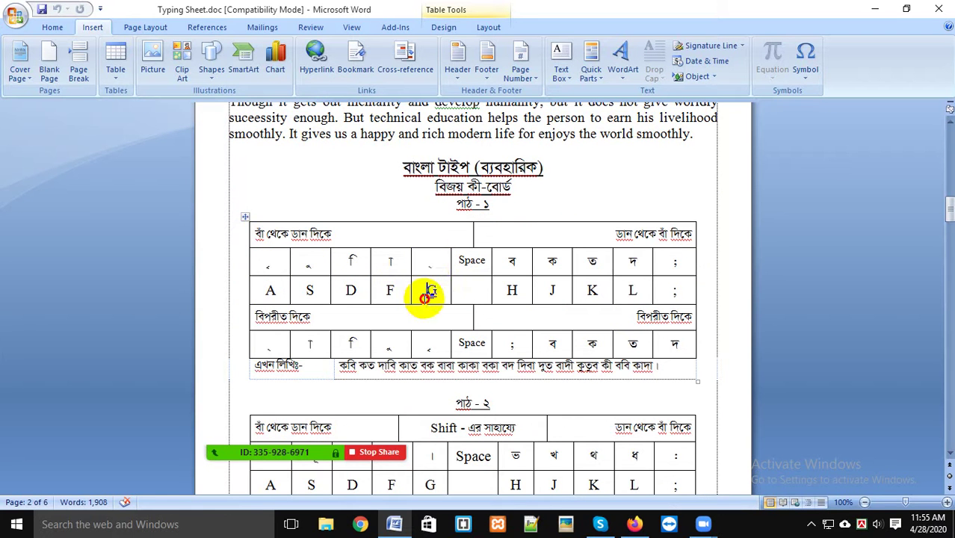
click(271, 290)
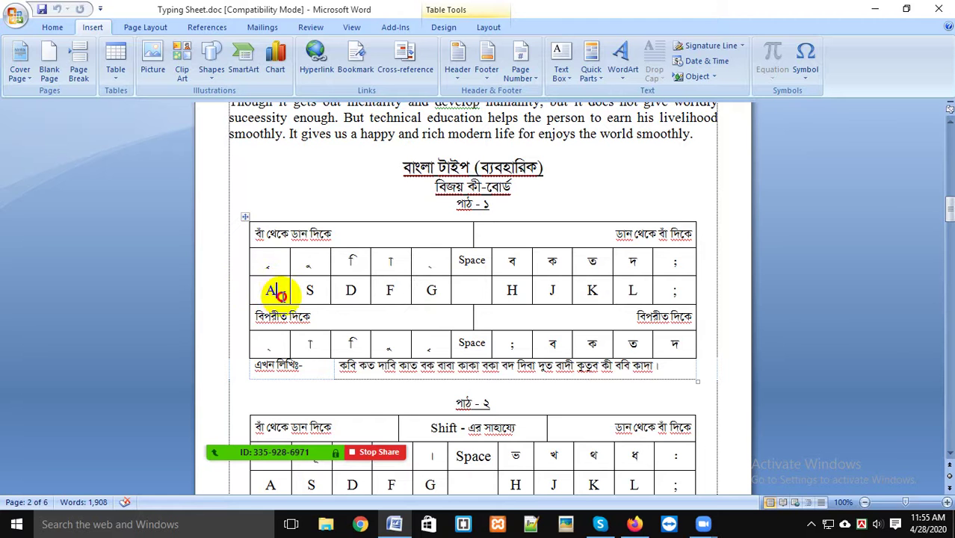
double_click(267, 290)
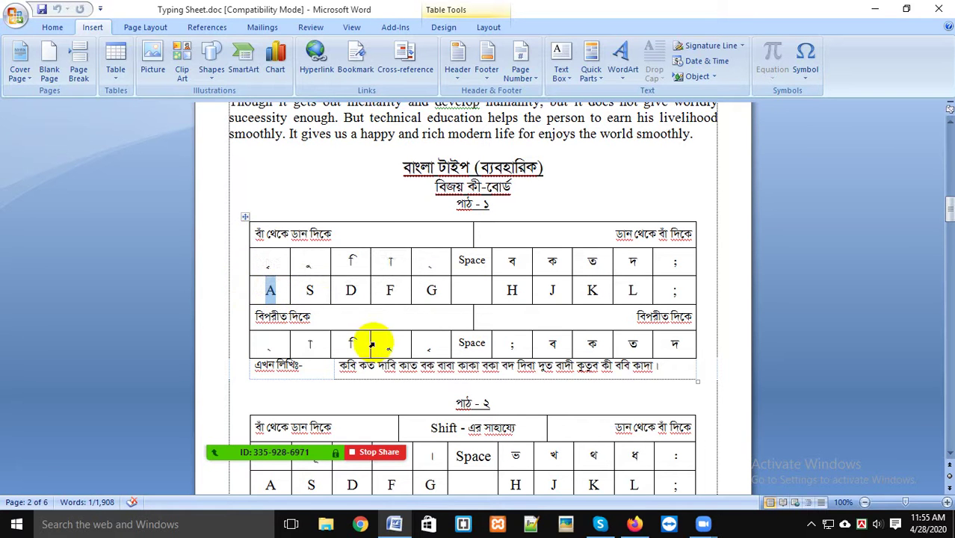
click(306, 297)
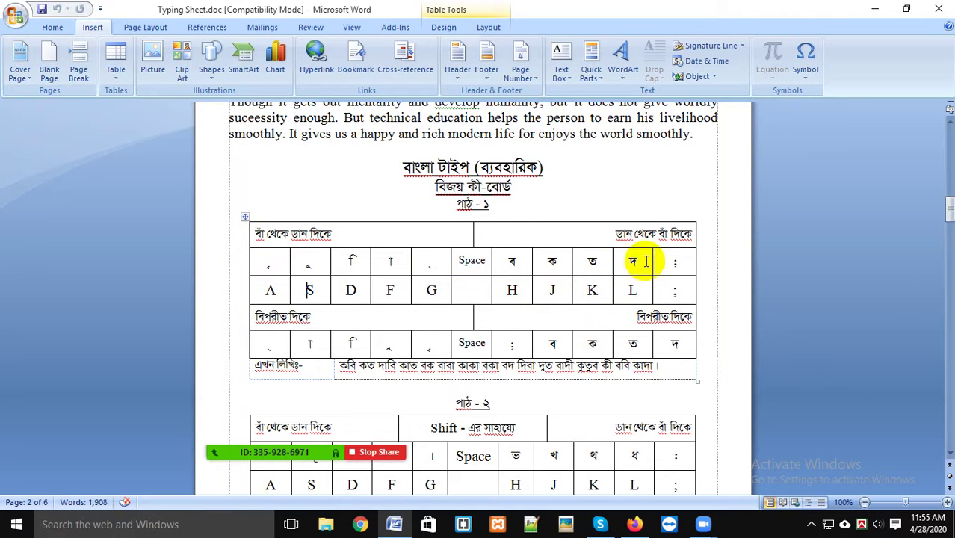
click(304, 289)
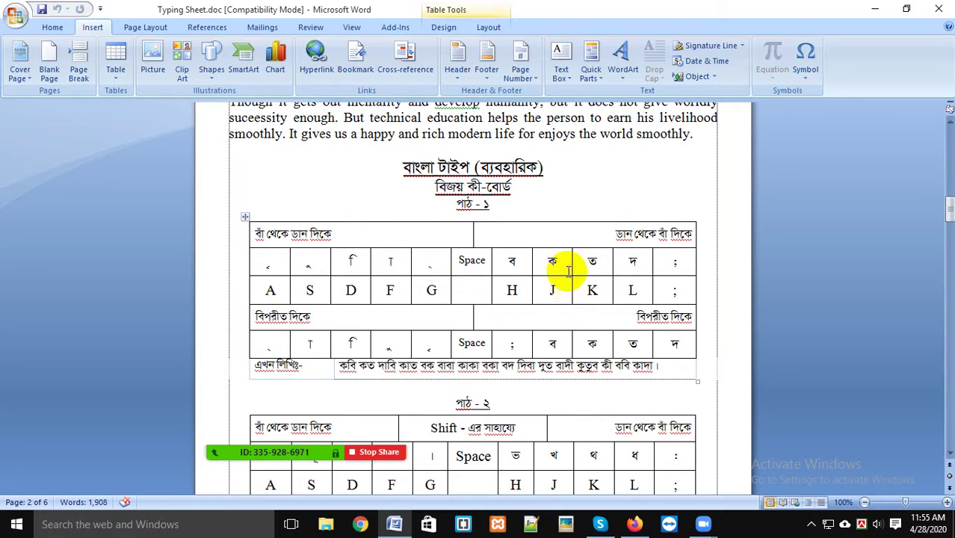
scroll(561, 277, down, 2)
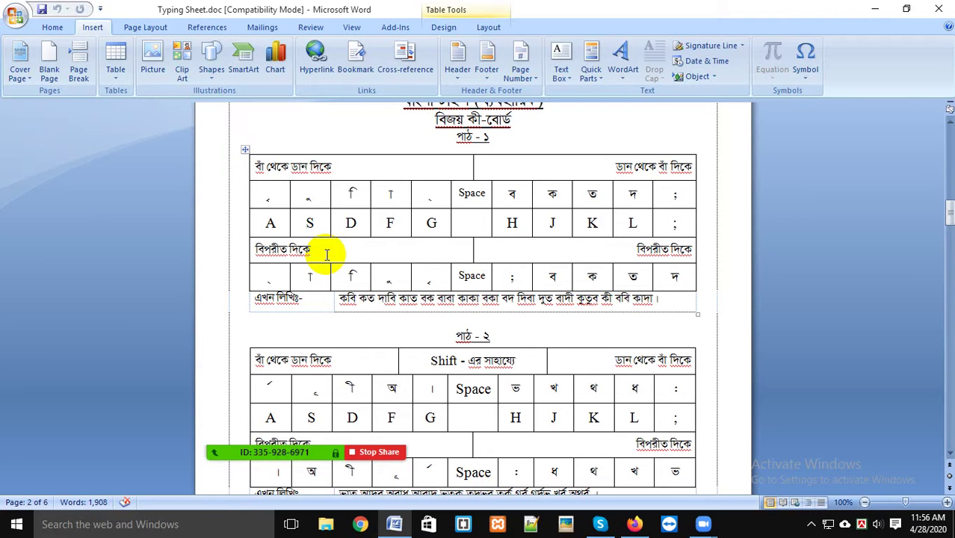
- Review the later lesson tables, then return to the end of the English Type (Practical) title
scroll(485, 242, down, 1)
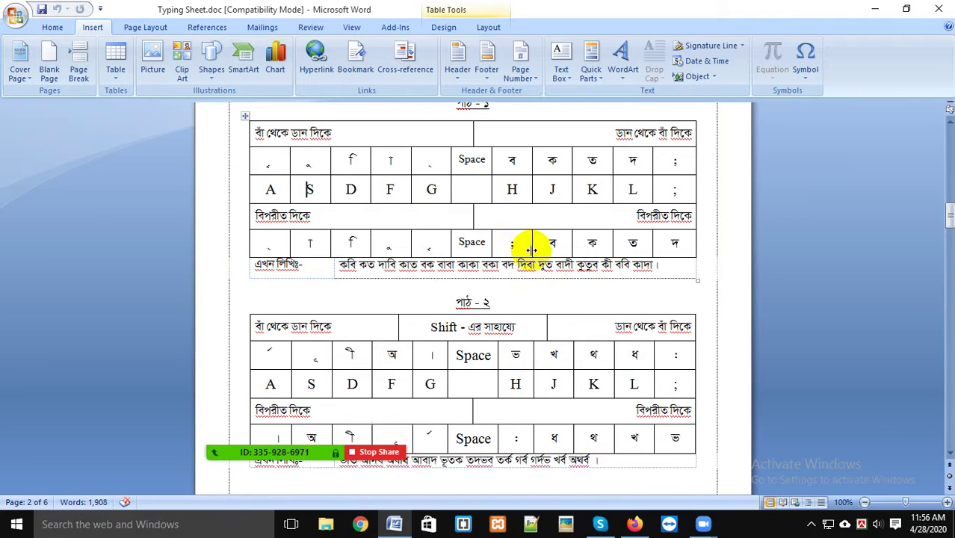
scroll(531, 250, down, 1)
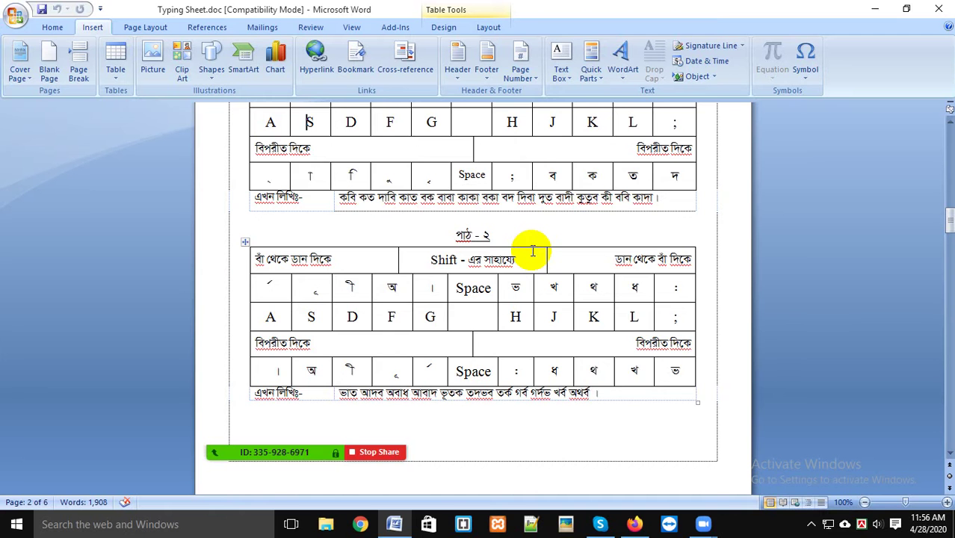
scroll(522, 258, down, 1)
scroll(522, 255, down, 1)
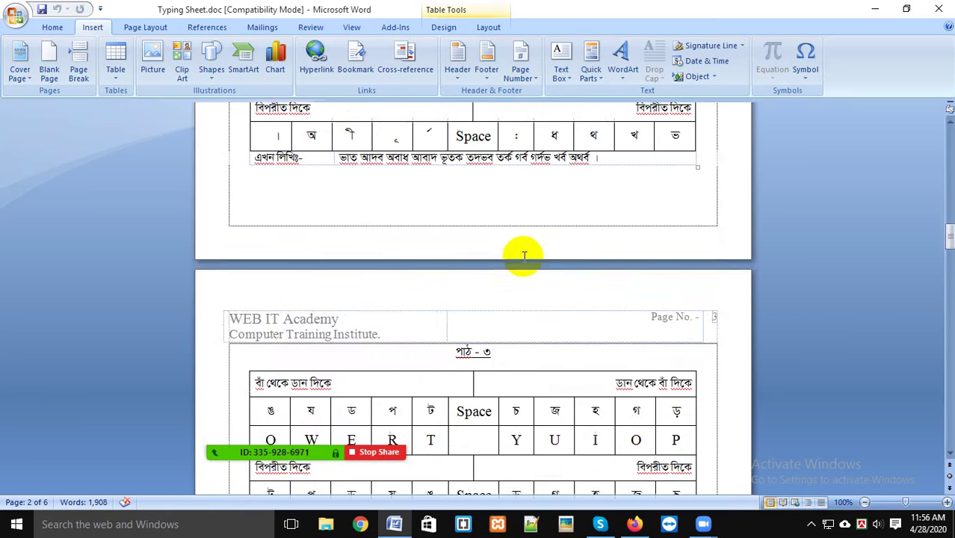
scroll(523, 252, down, 1)
scroll(527, 262, down, 3)
scroll(528, 271, down, 3)
scroll(546, 299, down, 3)
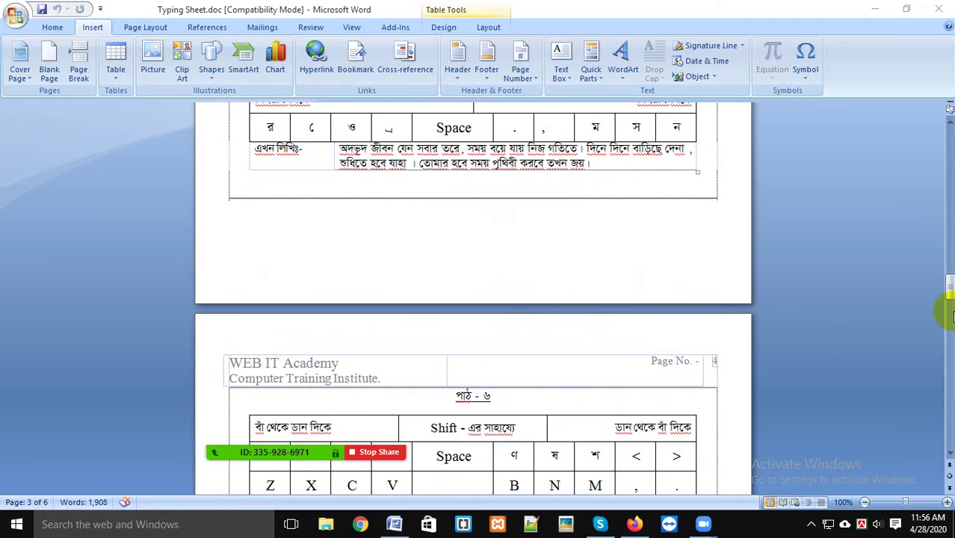
mouse_move(948, 284)
mouse_down()
mouse_move(951, 437)
mouse_move(948, 119)
mouse_up()
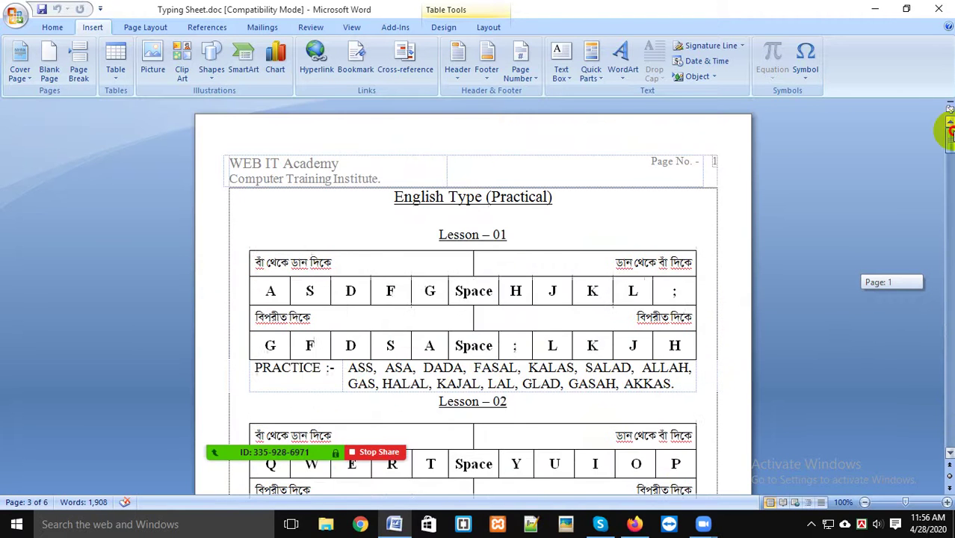
click(611, 200)
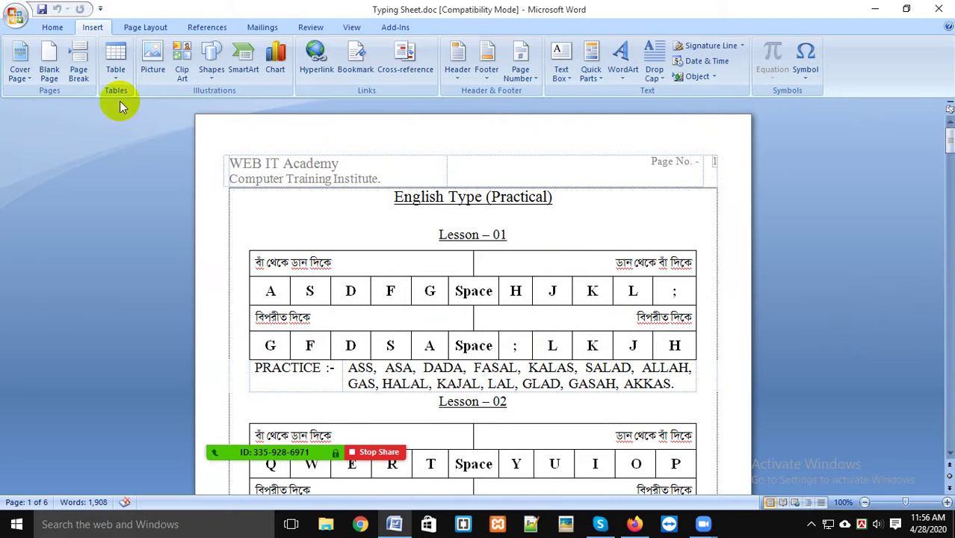
- Choose Save As from the Office button menu
click(14, 14)
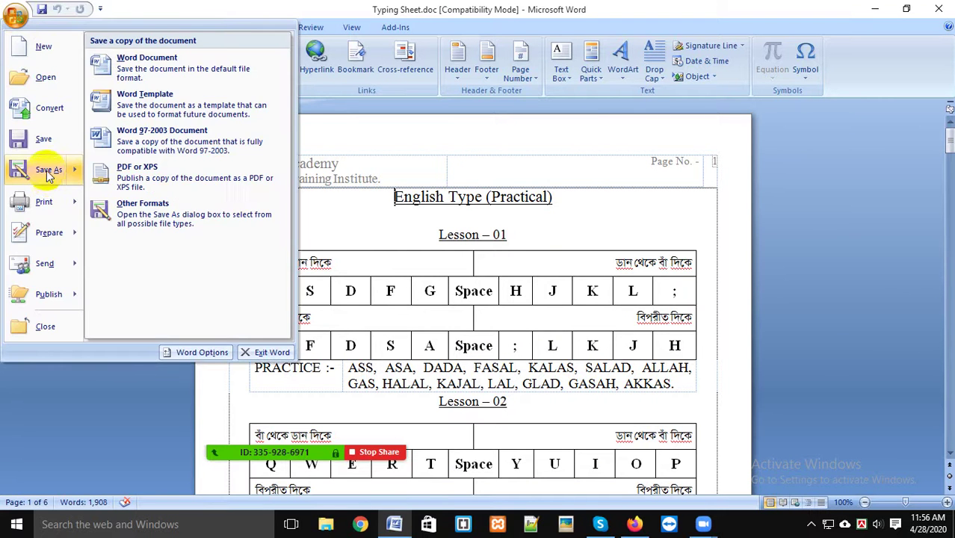
click(46, 171)
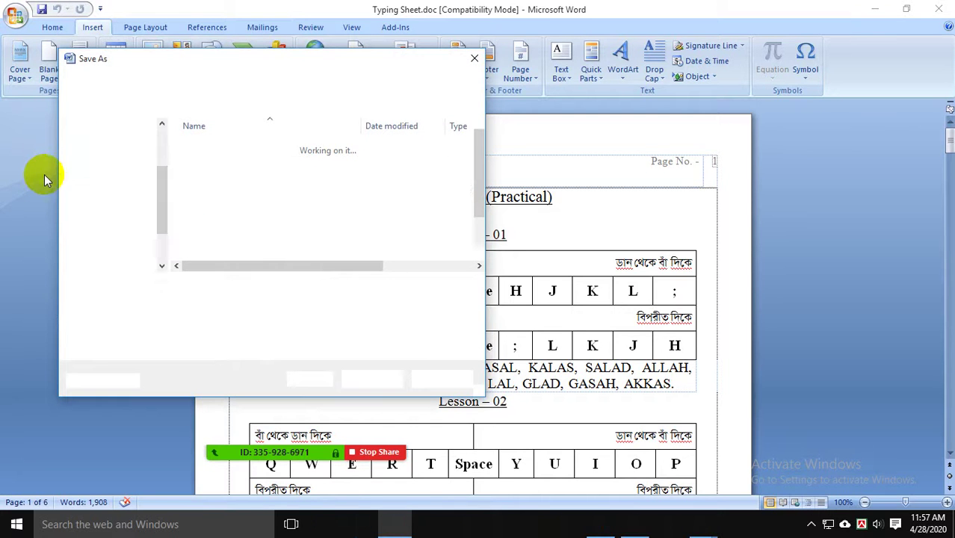
- Set the save location to This PC > Desktop and expand the Save as type list
drag(160, 170, 172, 132)
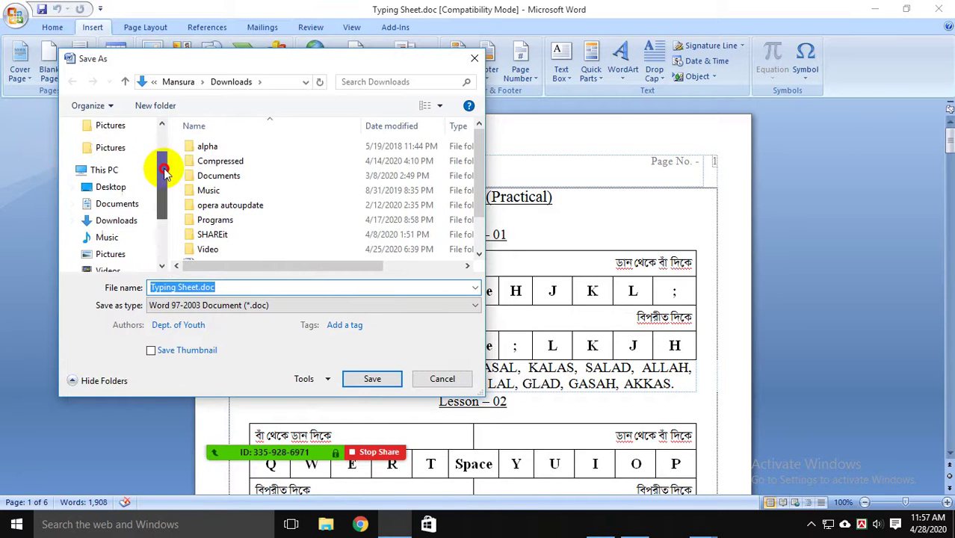
click(118, 231)
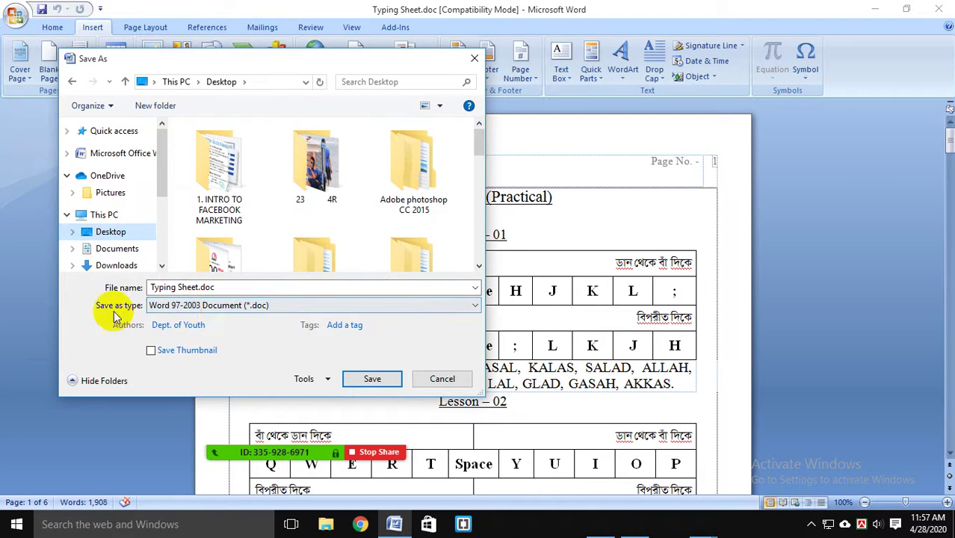
click(224, 311)
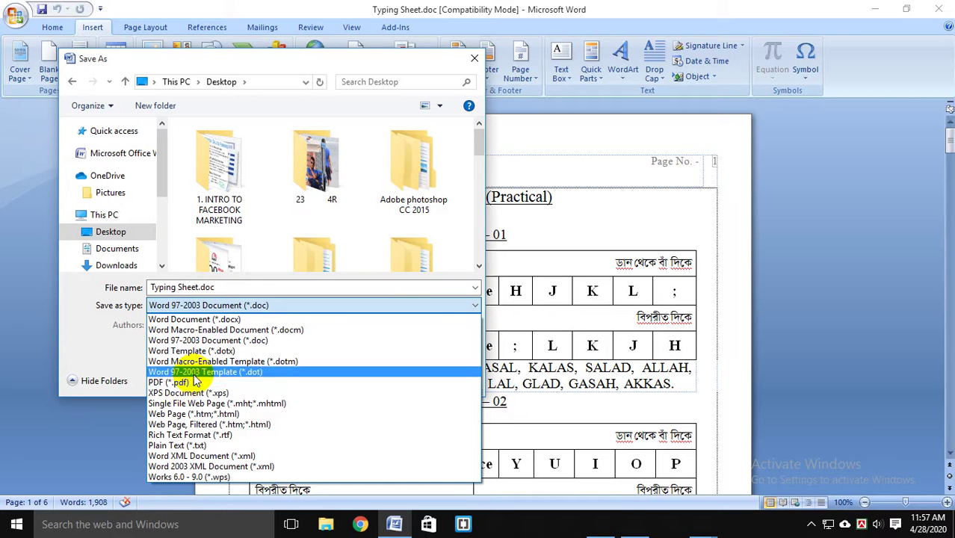
- Publish as PDF (*.pdf) to the Desktop as Typing Sheet.pdf, leaving the PDF options unchanged
click(181, 383)
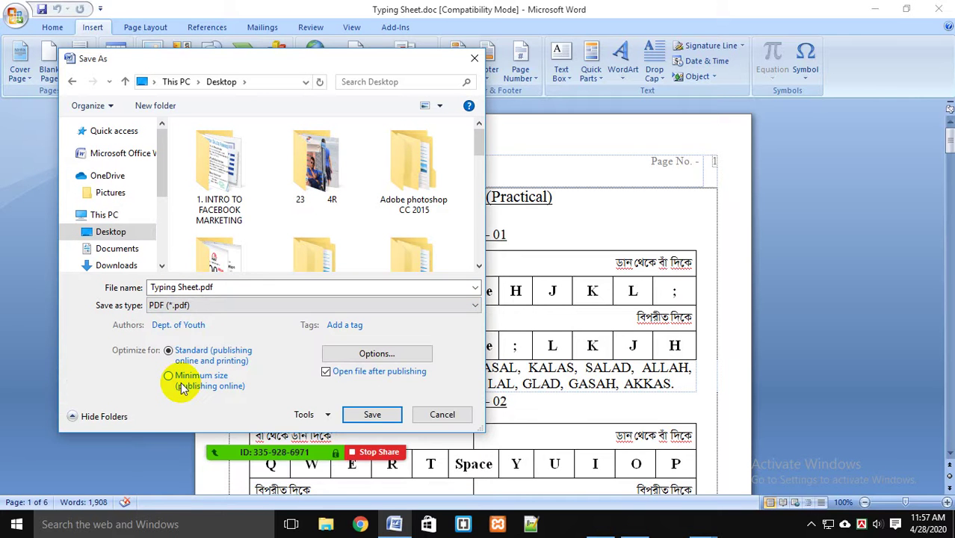
click(369, 353)
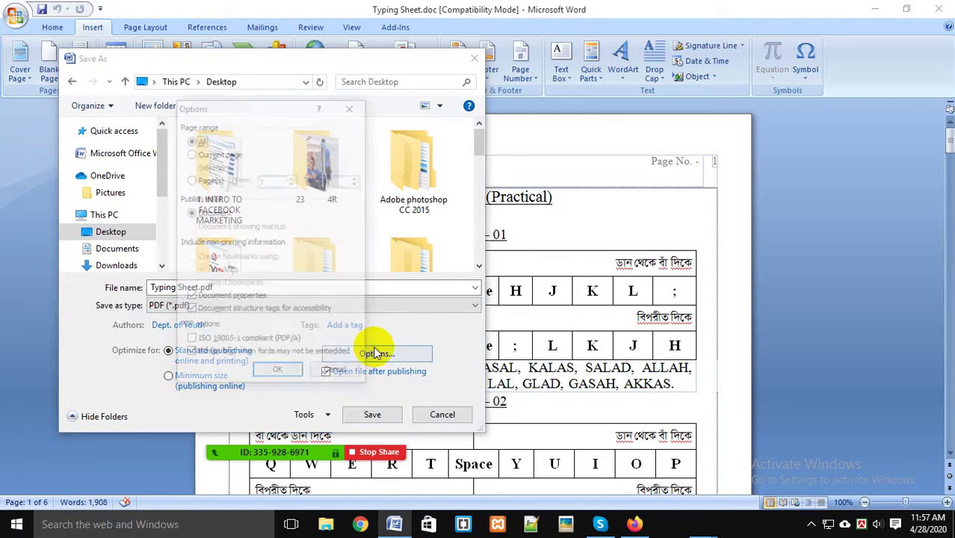
click(320, 379)
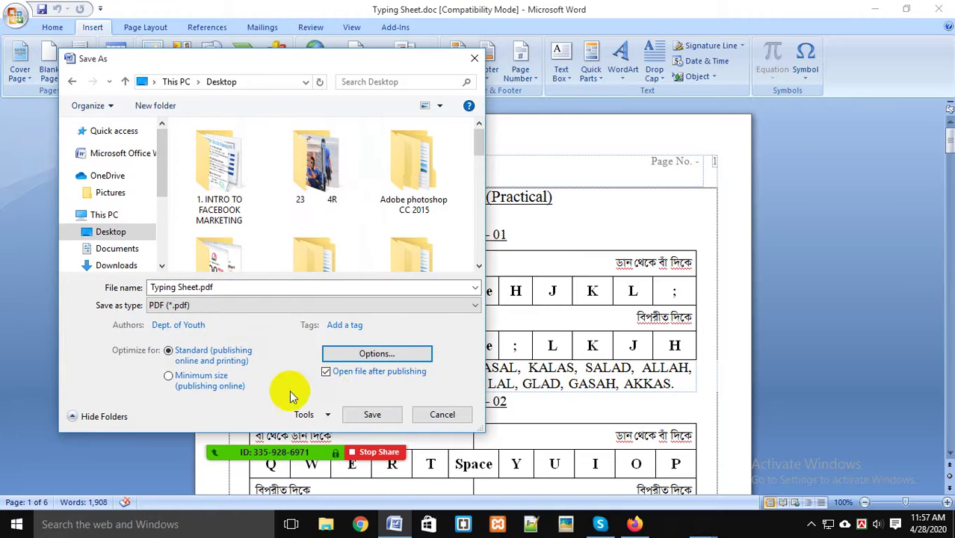
click(379, 355)
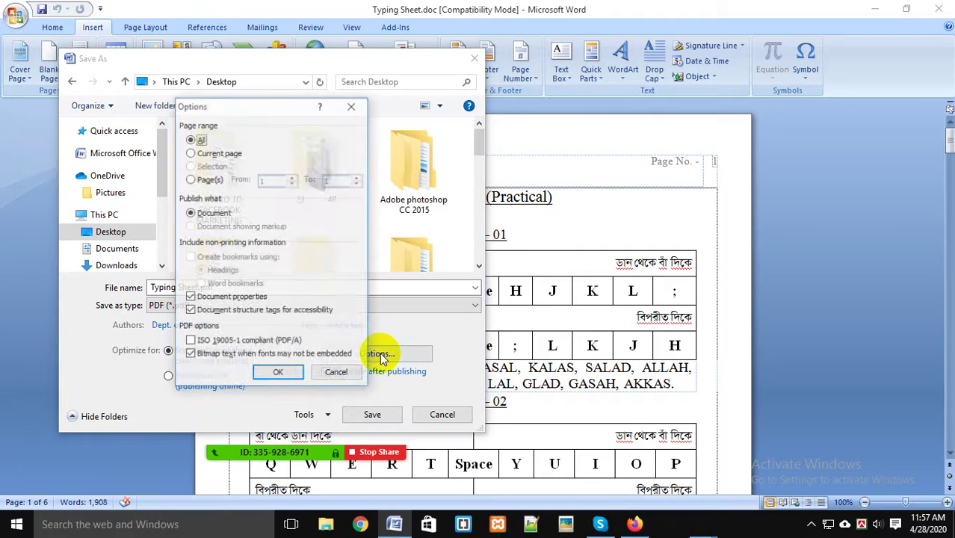
click(333, 375)
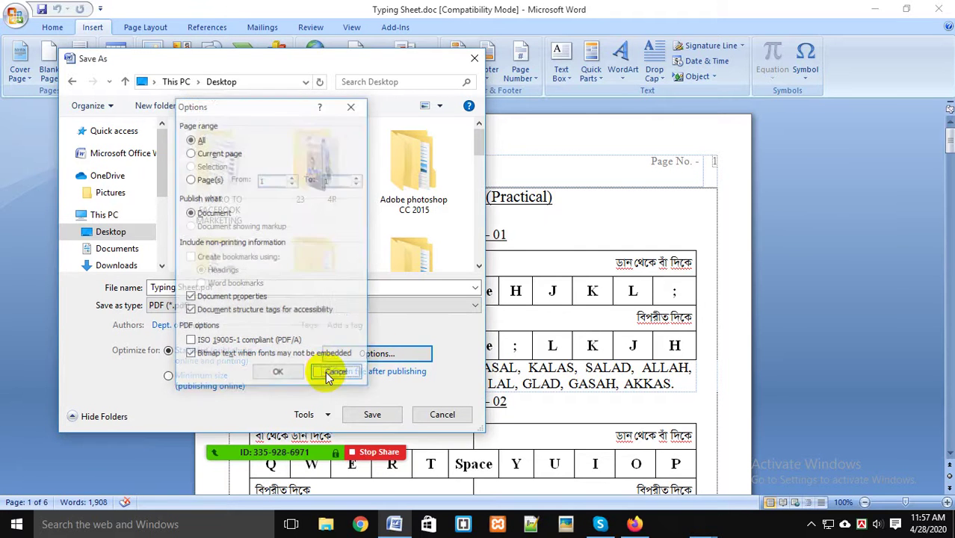
click(388, 415)
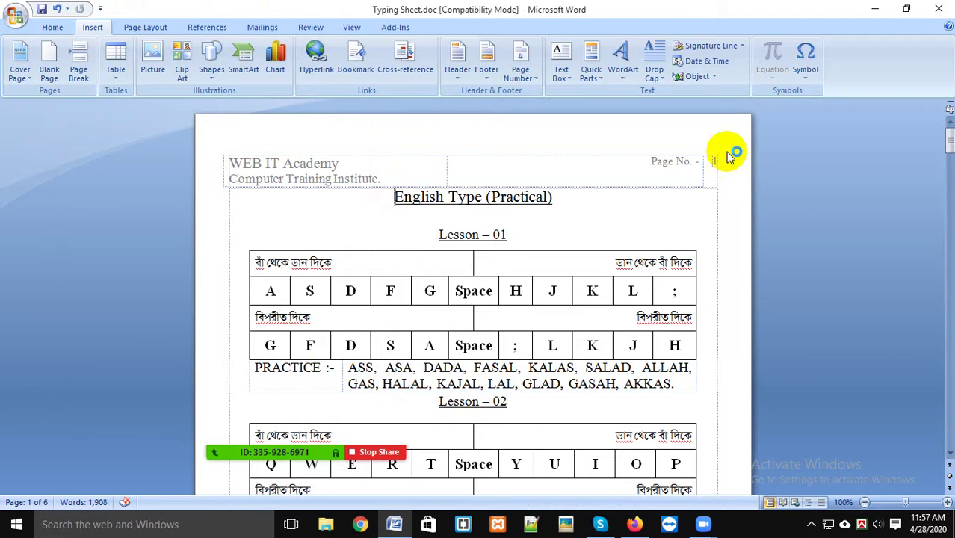
click(586, 206)
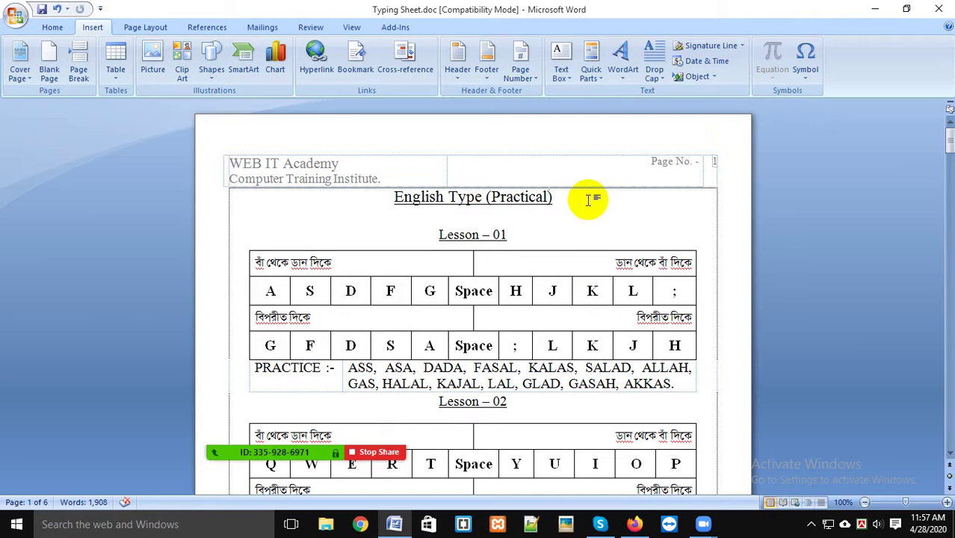
- Close Word with Alt+F4, saving the changes to Typing Sheet.doc
key(alt+F4)
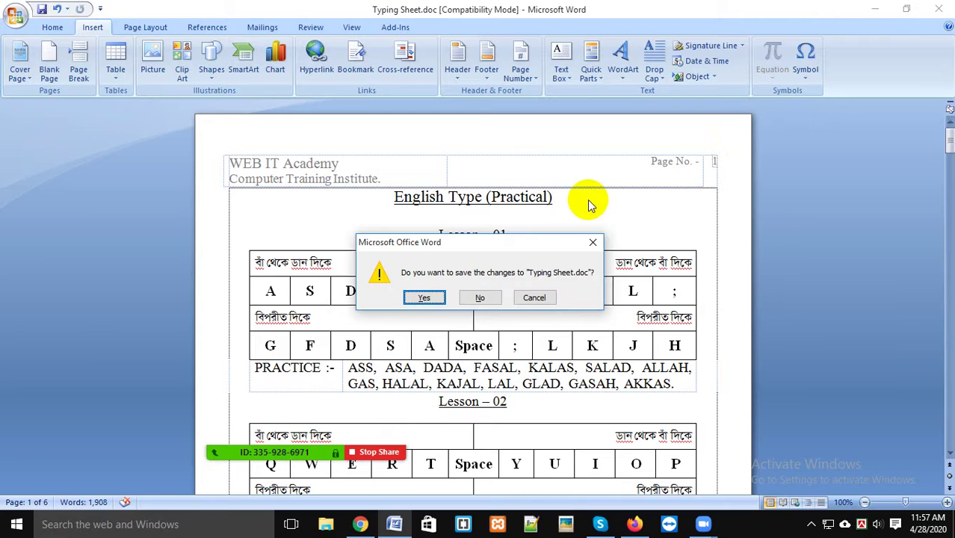
click(421, 299)
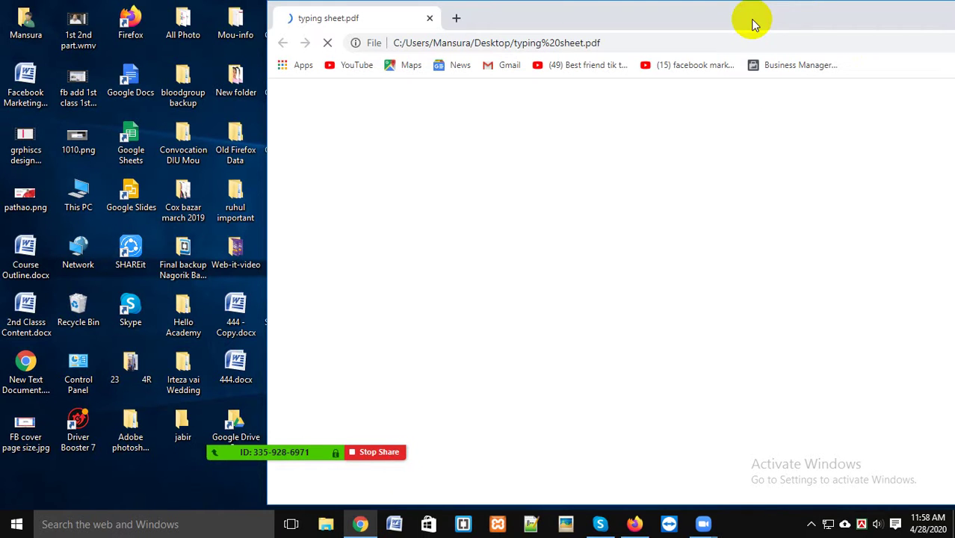
- Stop the current Zoom share and share the maximized typing sheet.pdf Chrome window instead
click(398, 454)
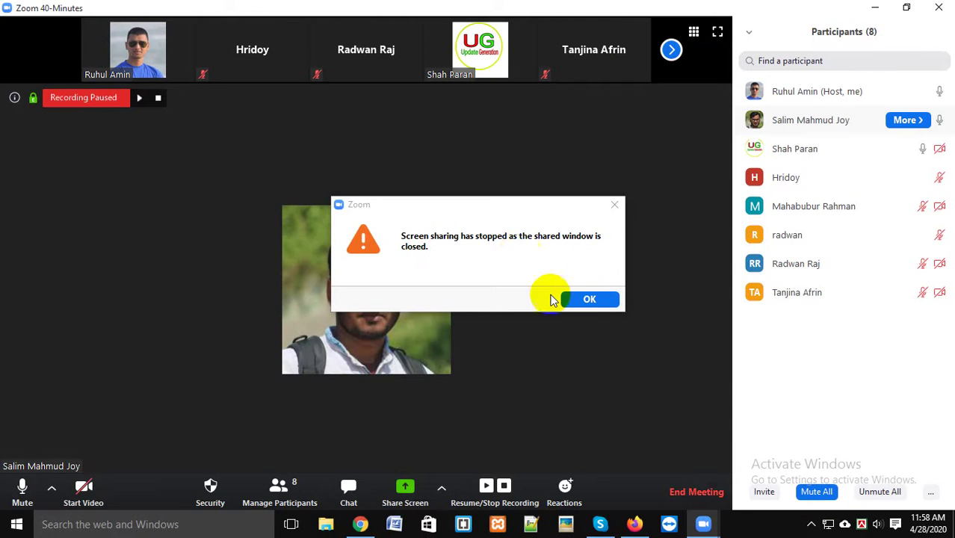
click(568, 299)
click(403, 489)
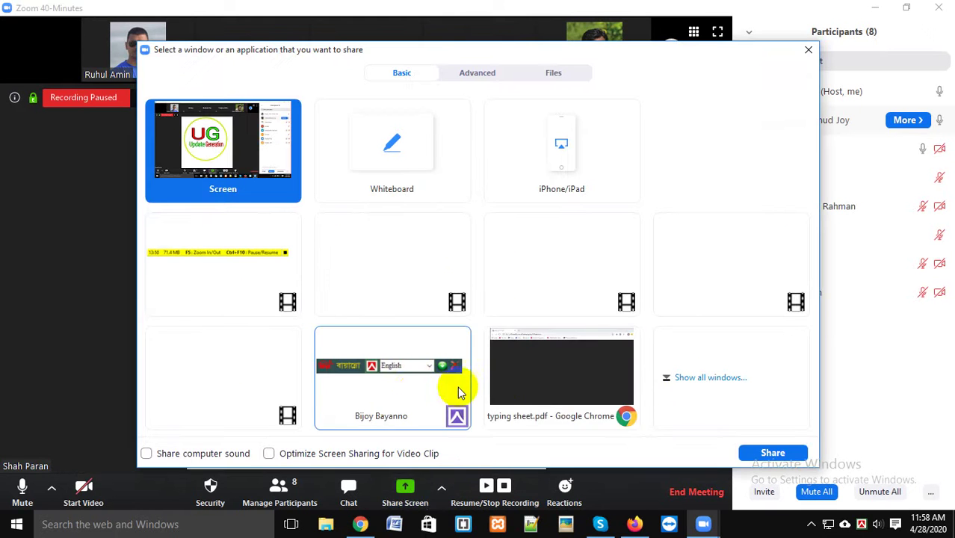
click(543, 398)
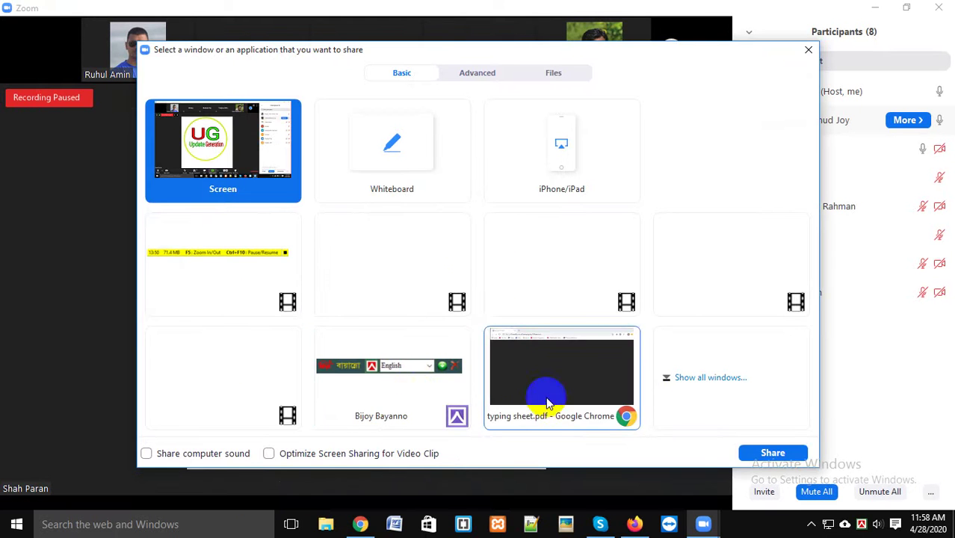
click(786, 455)
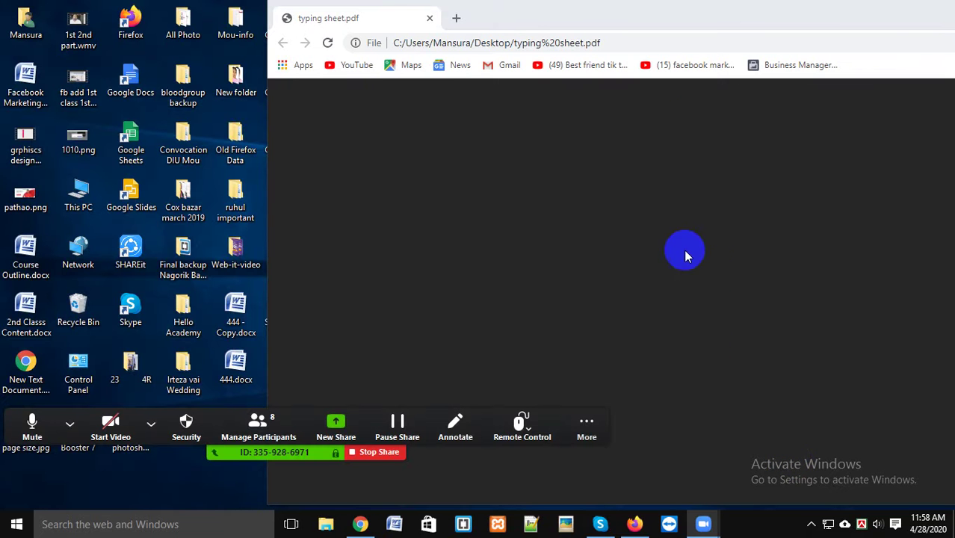
double_click(710, 12)
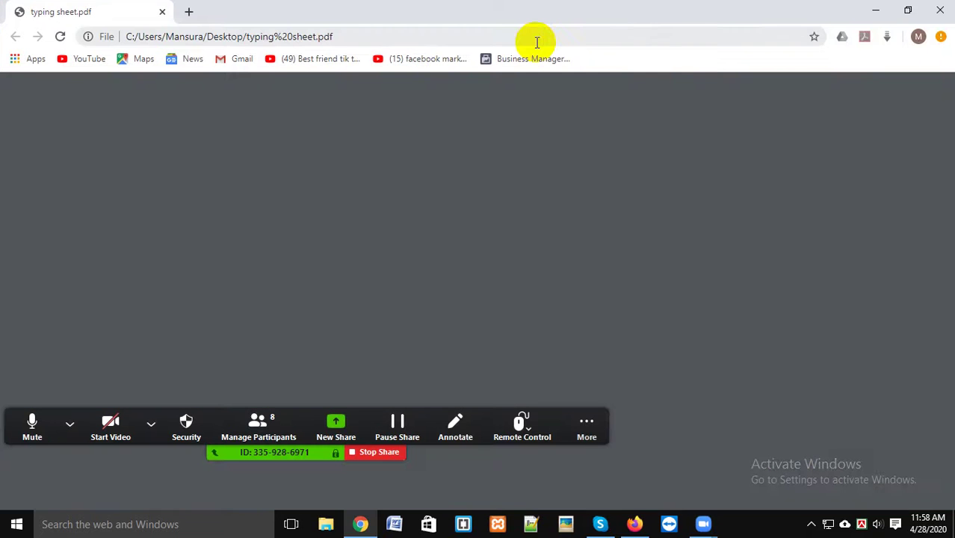
- Reload typing sheet.pdf from Chrome's address bar, then close the Chrome window
click(483, 36)
key(Return)
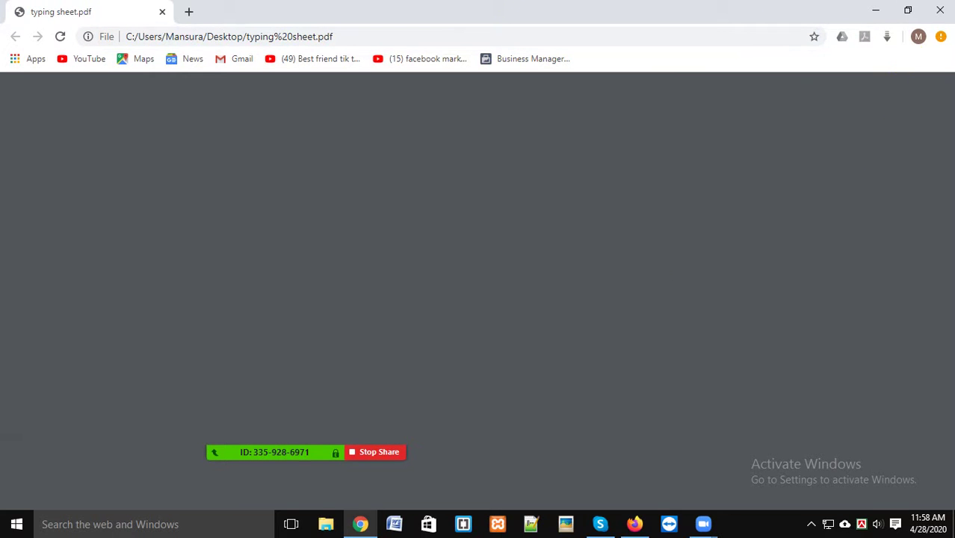
click(940, 11)
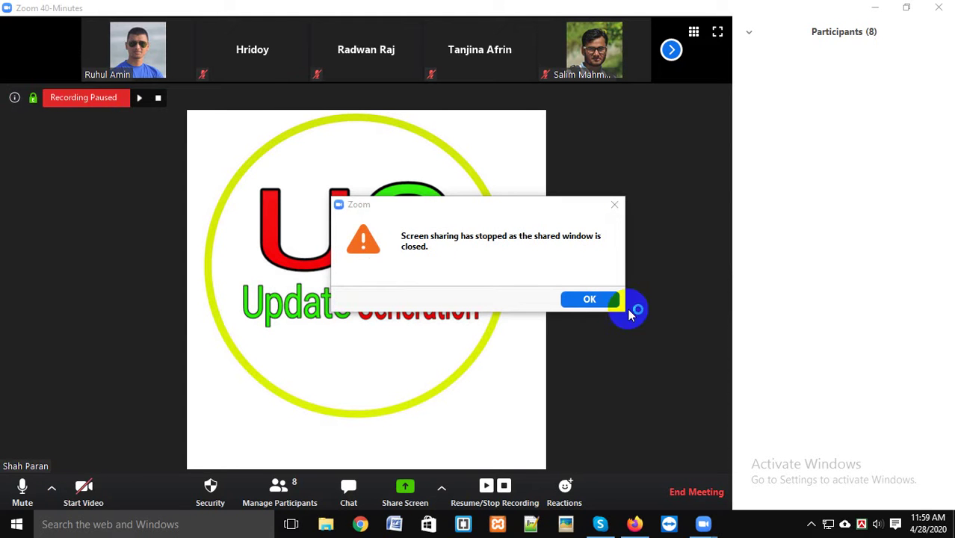
- Dismiss Zoom's notices, minimize the Firefox Drive window, and reveal the desktop with Win+D
click(601, 303)
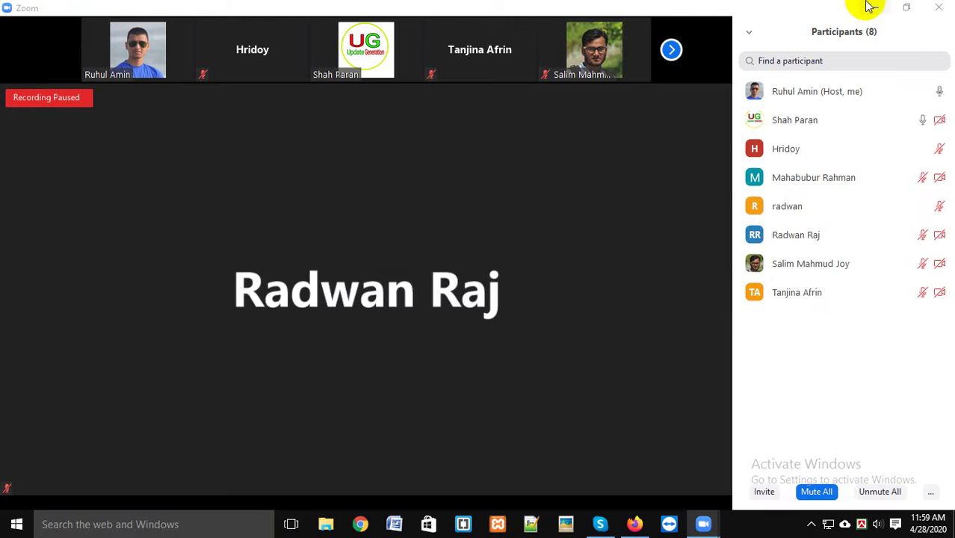
click(873, 6)
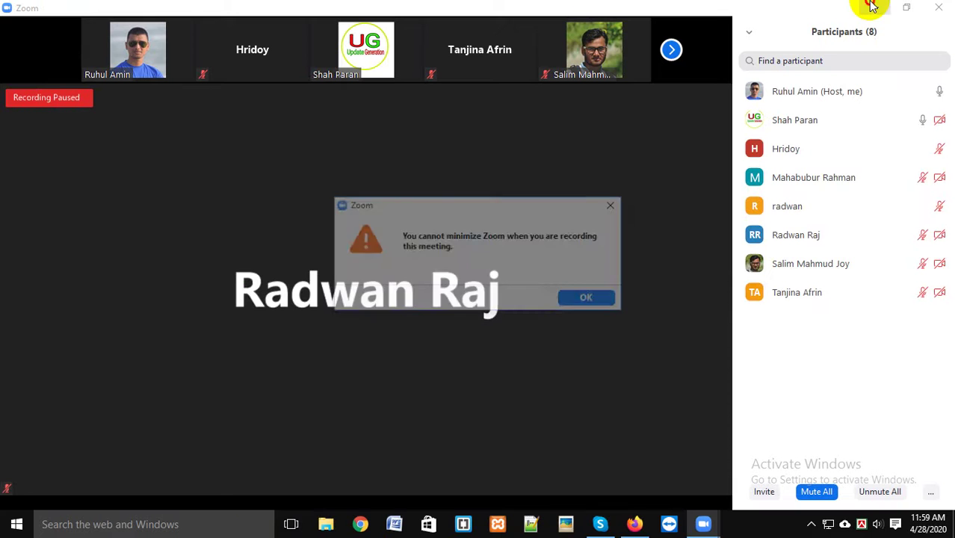
click(610, 205)
click(634, 524)
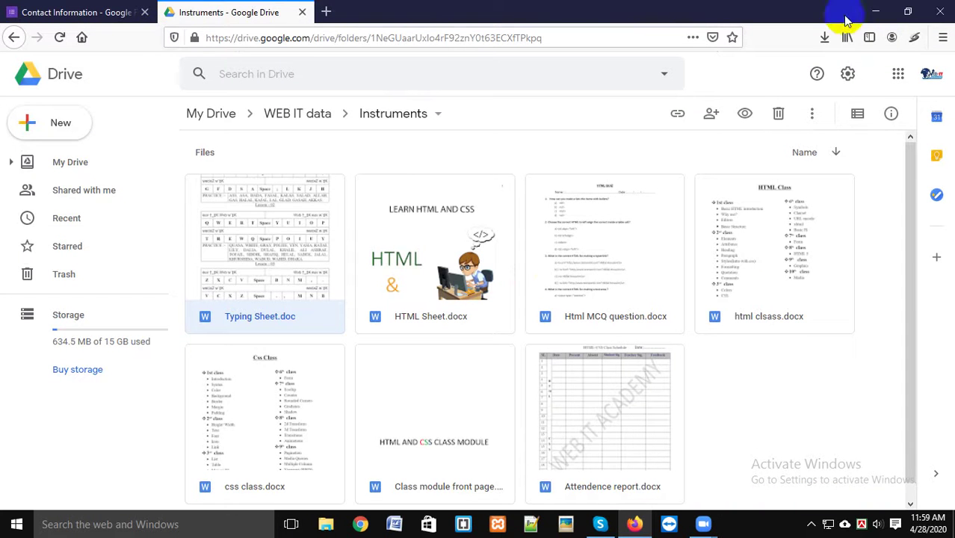
click(878, 10)
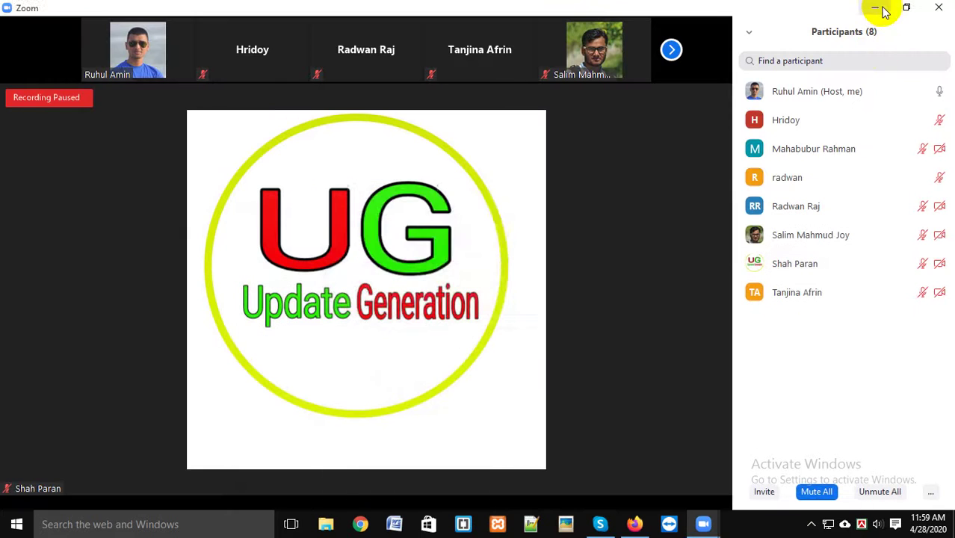
click(875, 9)
click(615, 204)
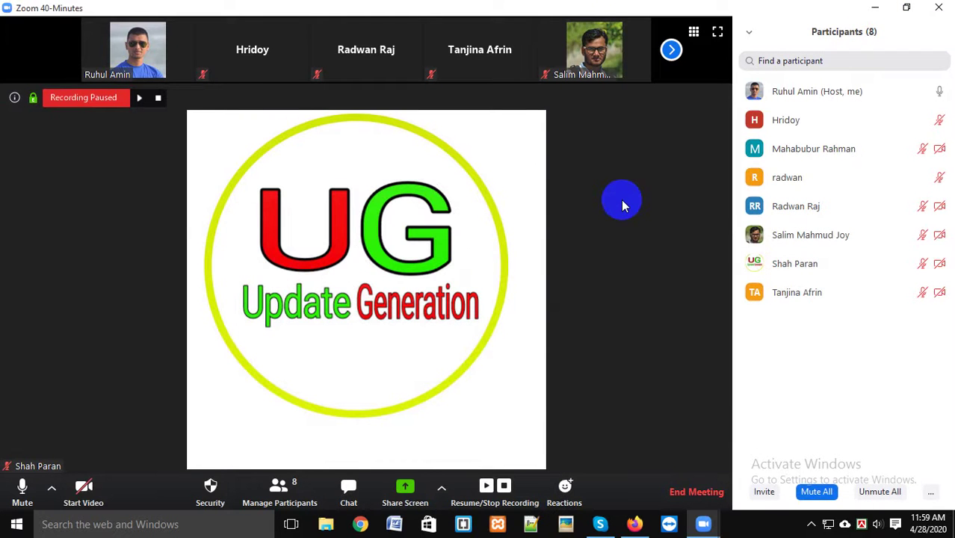
key(super+d)
click(714, 251)
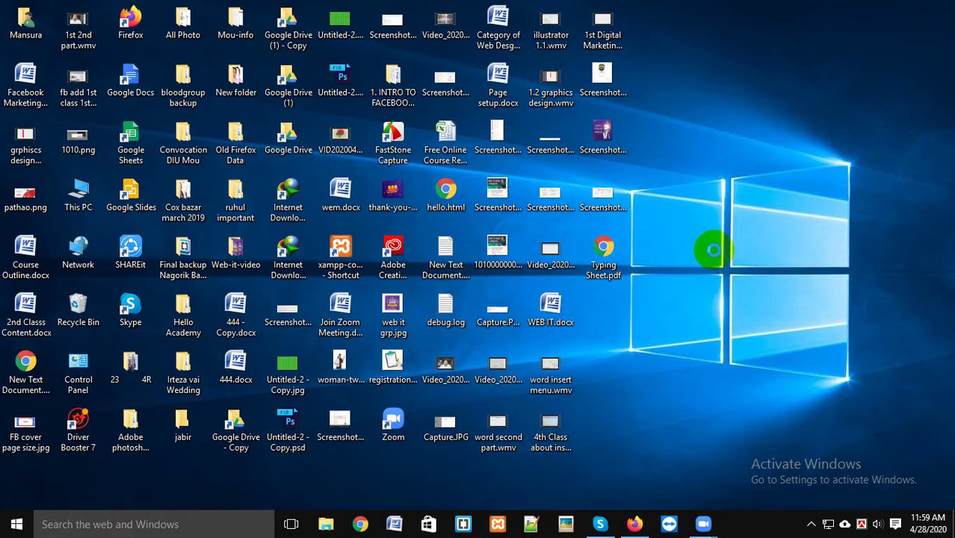
- Refresh the Windows desktop
right_click(714, 250)
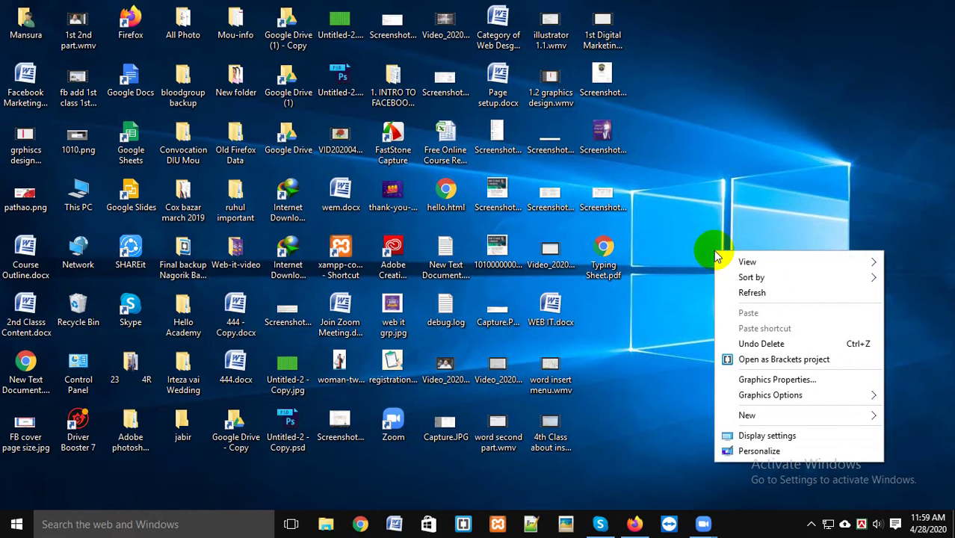
mouse_move(750, 277)
click(744, 292)
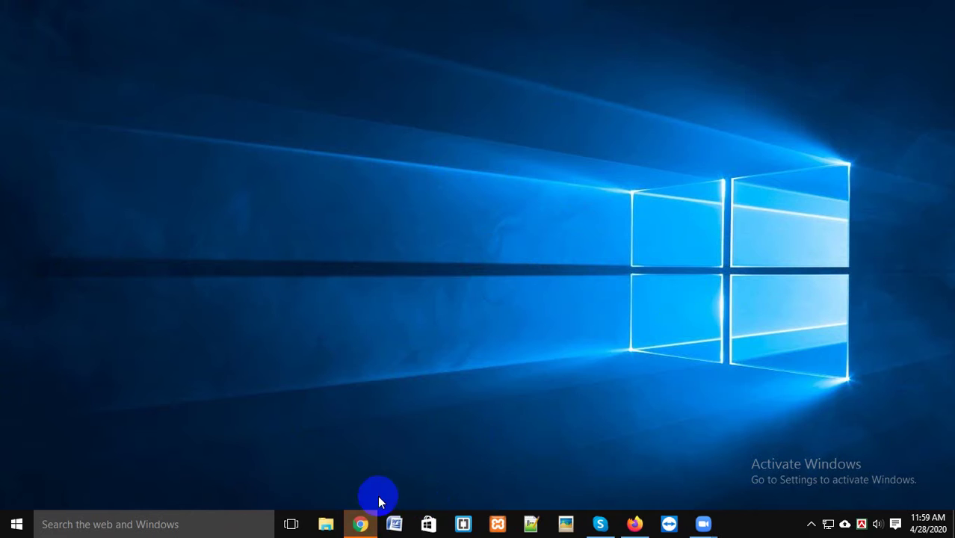
- Close the Chrome window showing the old Typing Sheet.pdf and launch Microsoft Word
click(365, 521)
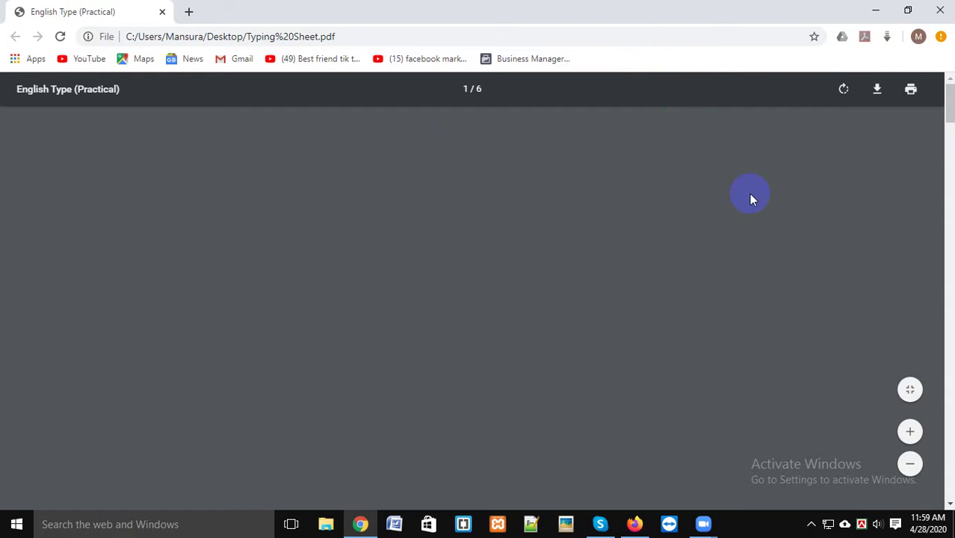
click(939, 11)
click(604, 251)
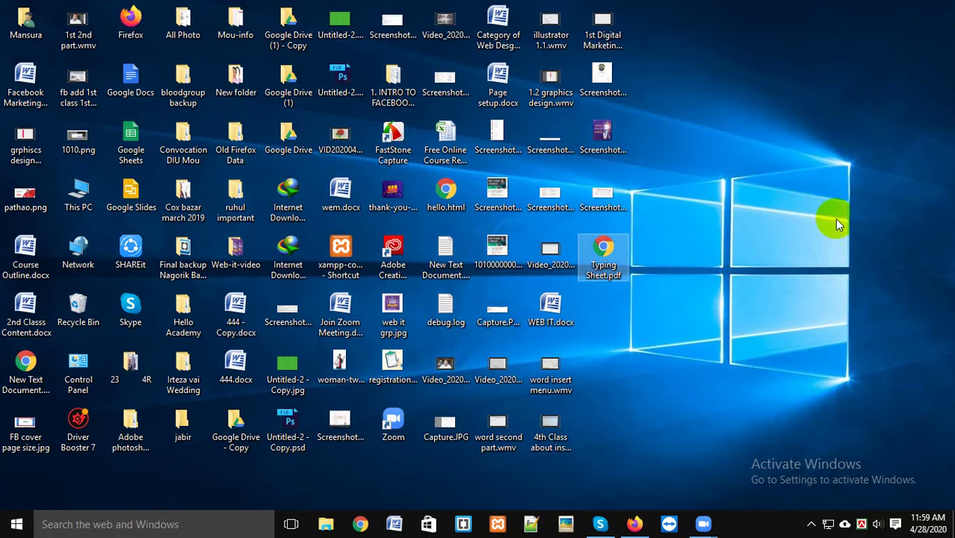
click(805, 235)
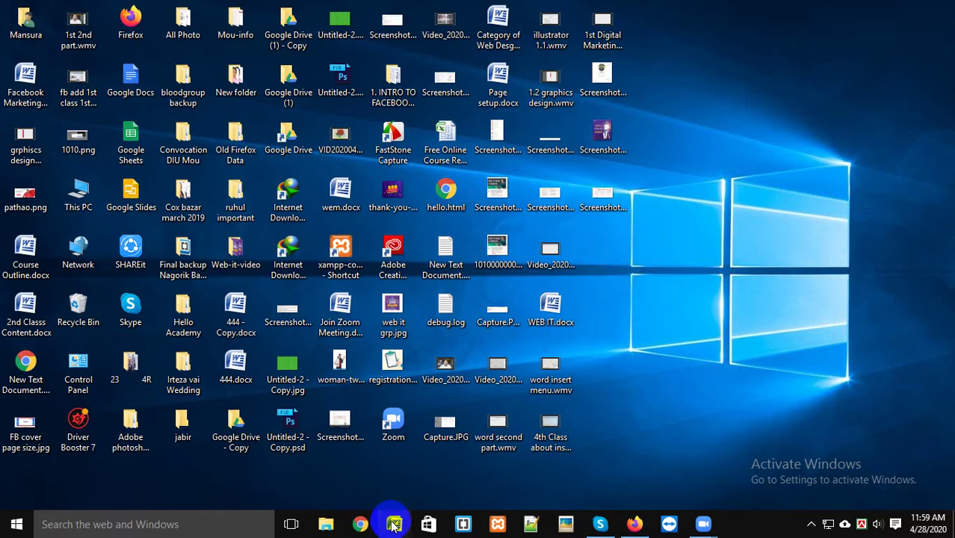
click(393, 527)
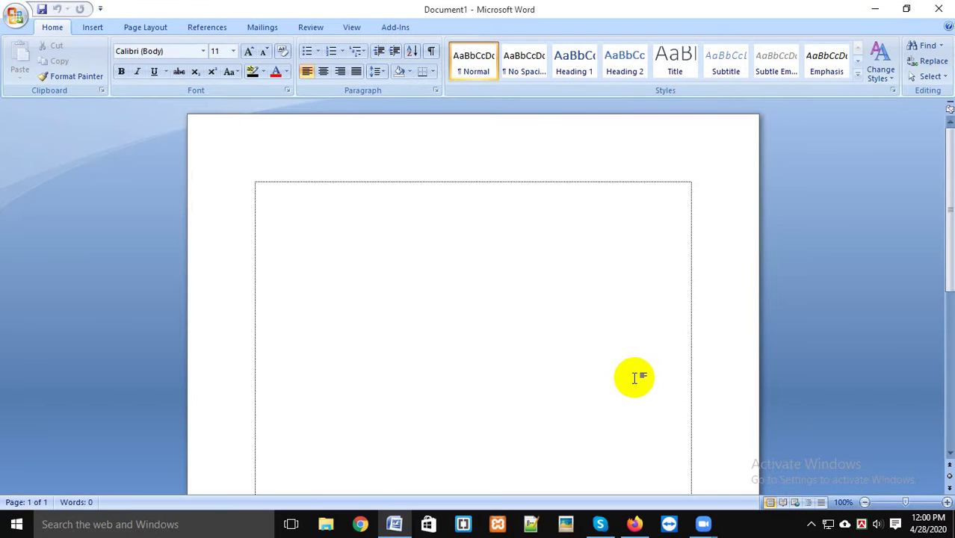
- Reopen Typing Sheet from the Office button's Recent Documents list
click(15, 15)
click(150, 57)
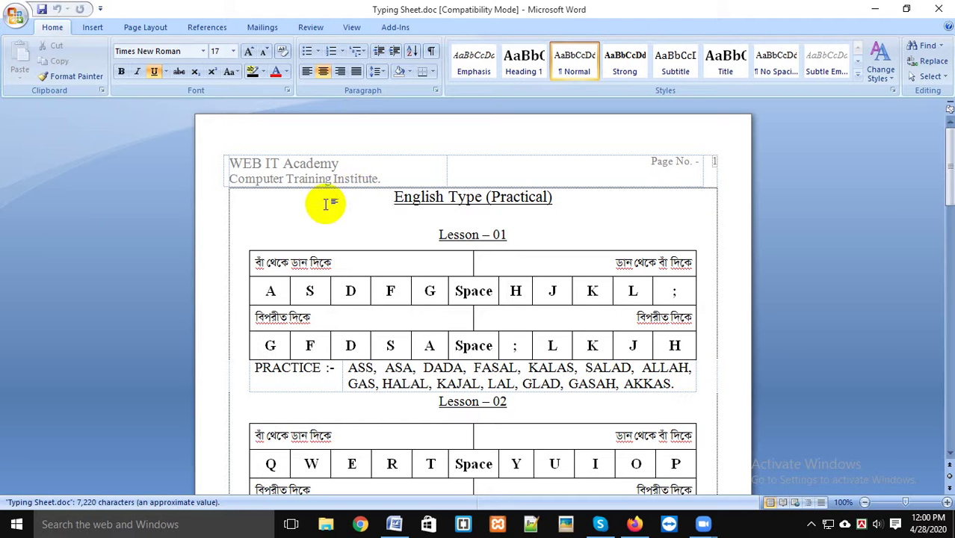
- Save a copy as Typing Sheet.pdf on the Desktop with the PDF (*.pdf) file type
click(15, 16)
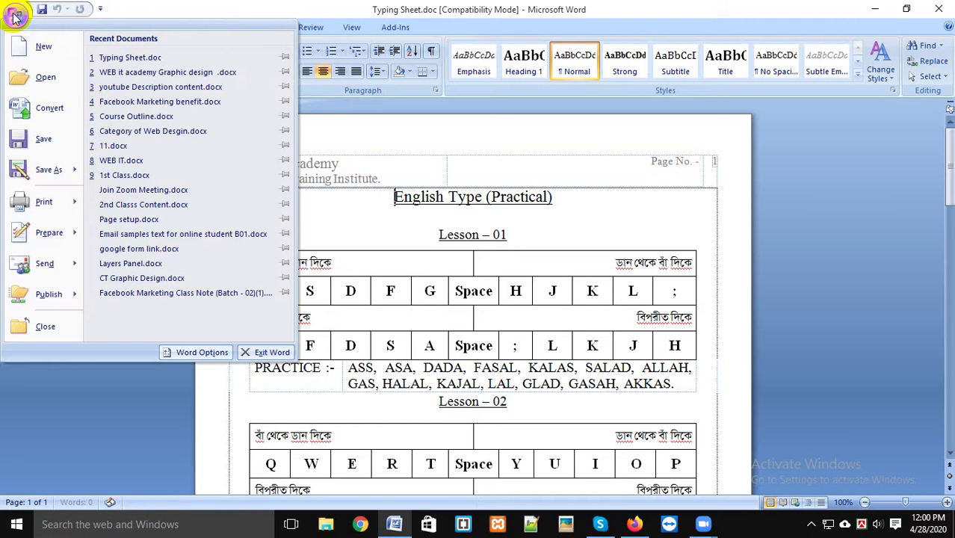
mouse_move(43, 182)
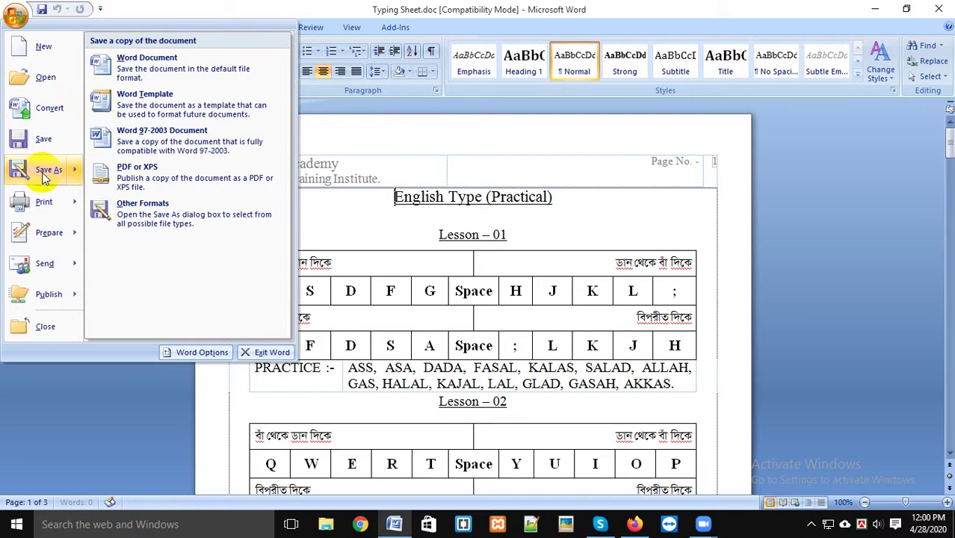
key(Escape)
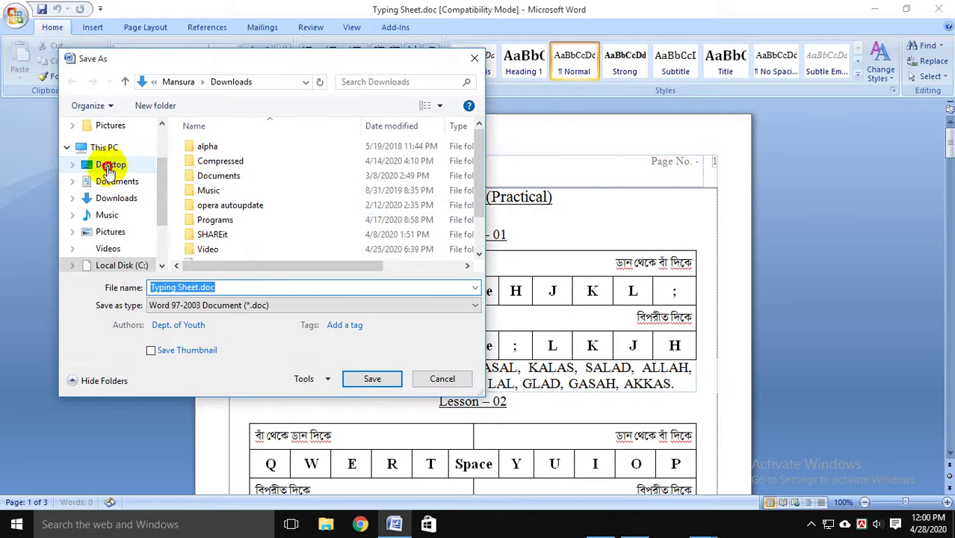
click(114, 163)
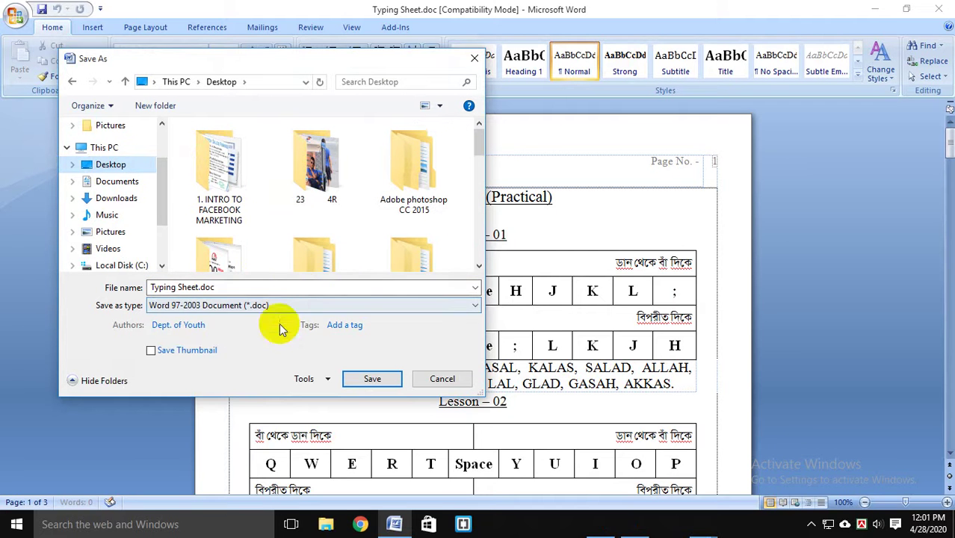
click(283, 305)
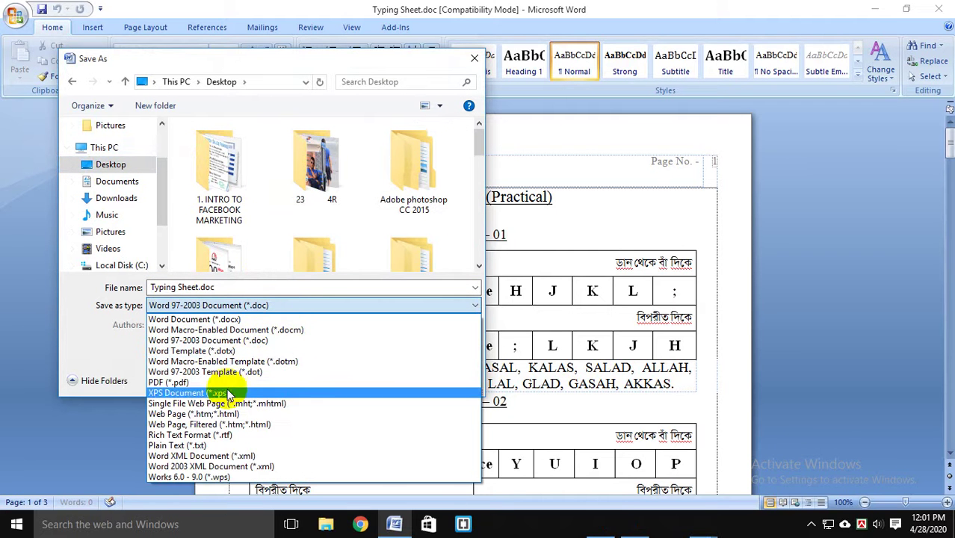
click(225, 383)
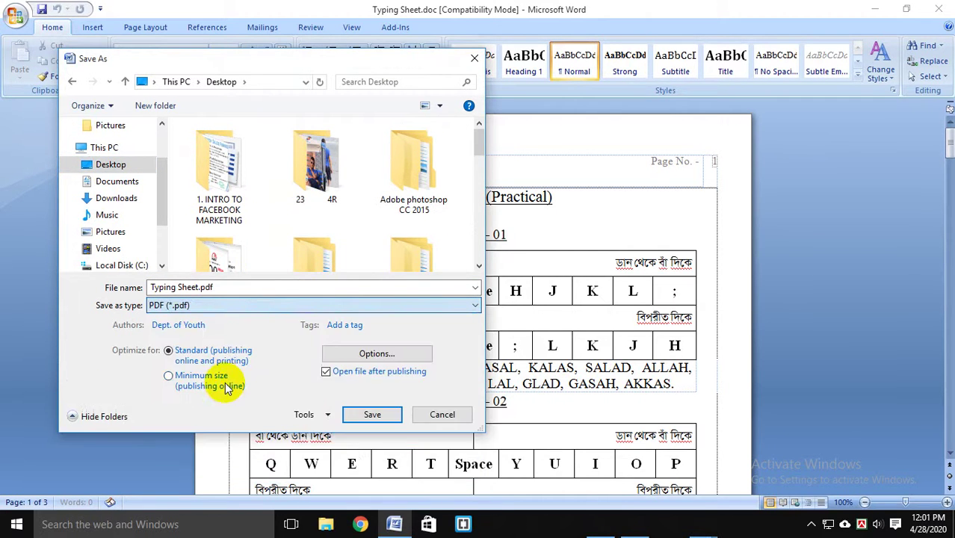
click(371, 415)
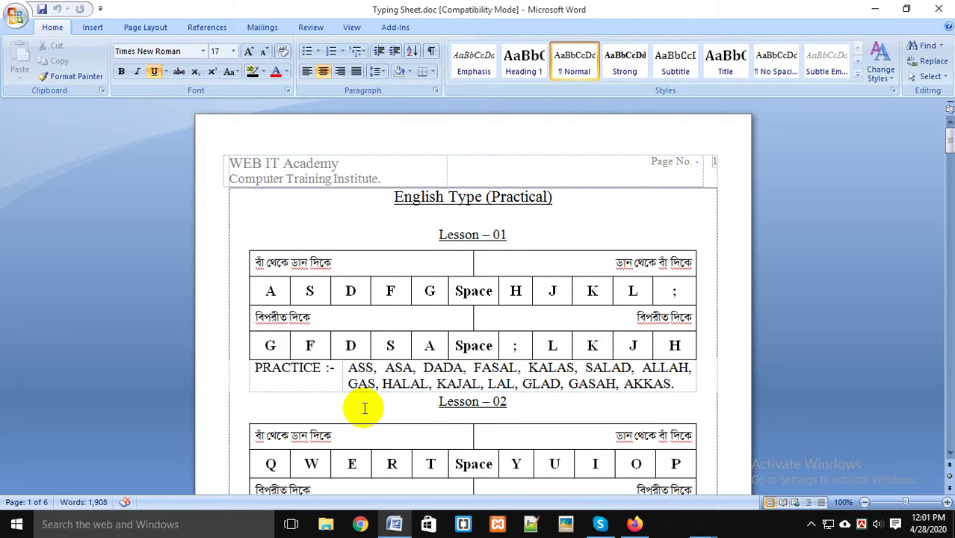
- Publish the document as PDF named Typing She.pdf to the Desktop
click(343, 387)
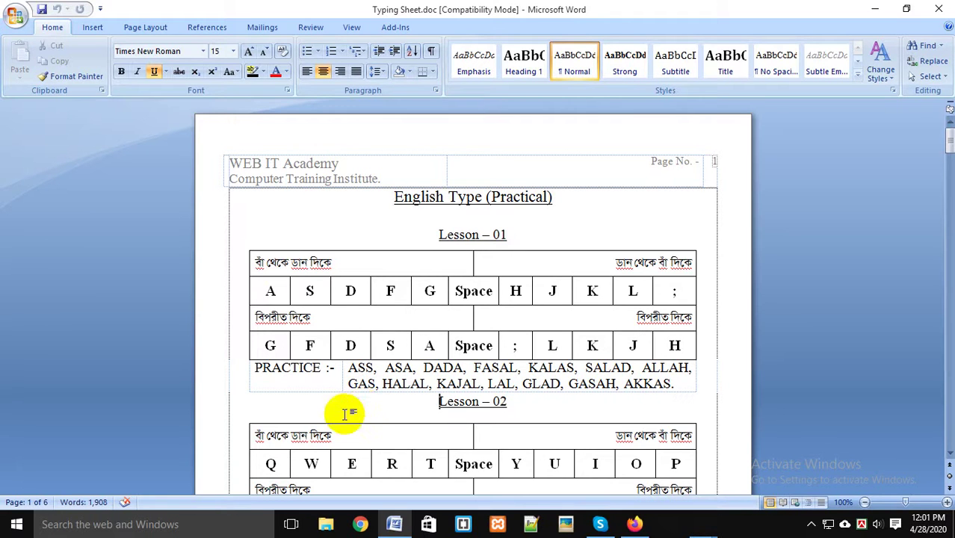
click(18, 21)
mouse_move(71, 171)
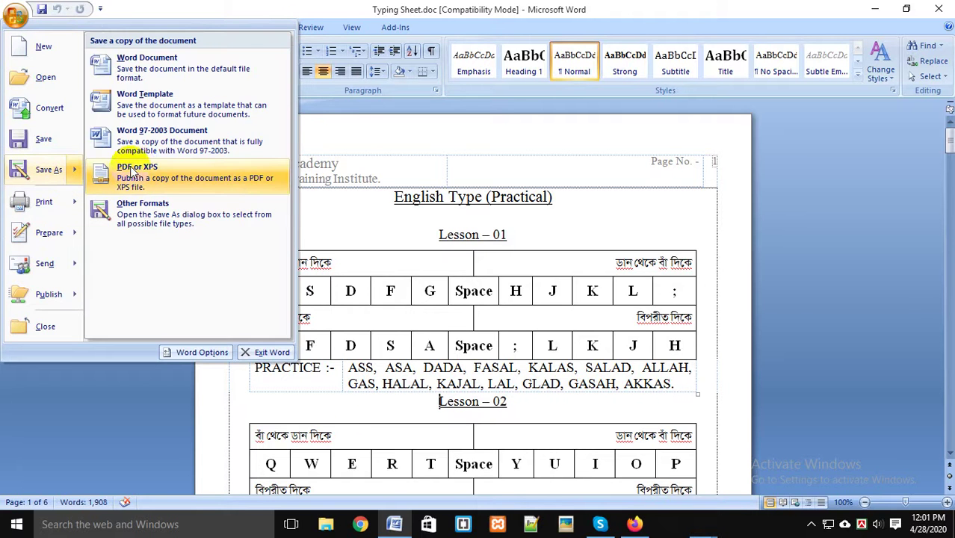
click(134, 171)
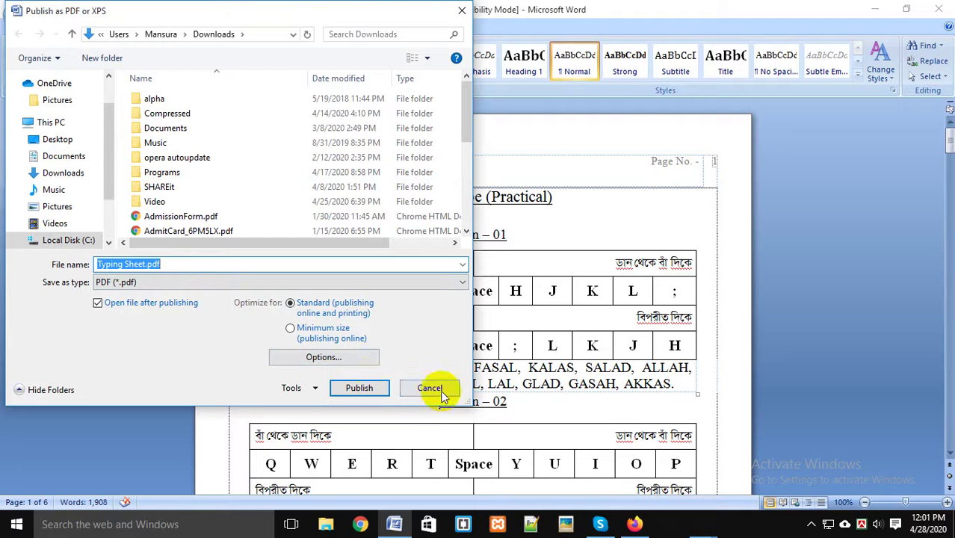
click(166, 264)
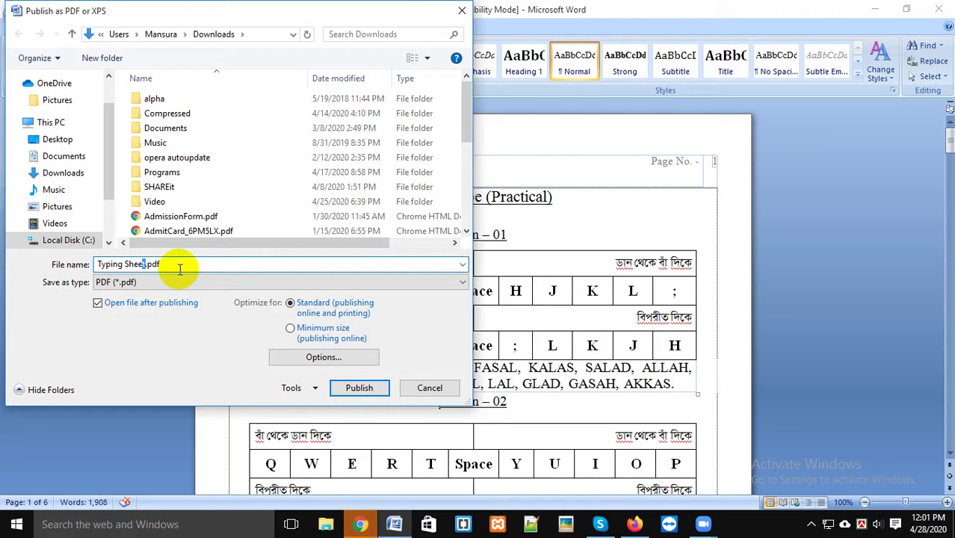
key(BackSpace)
key(BackSpace)
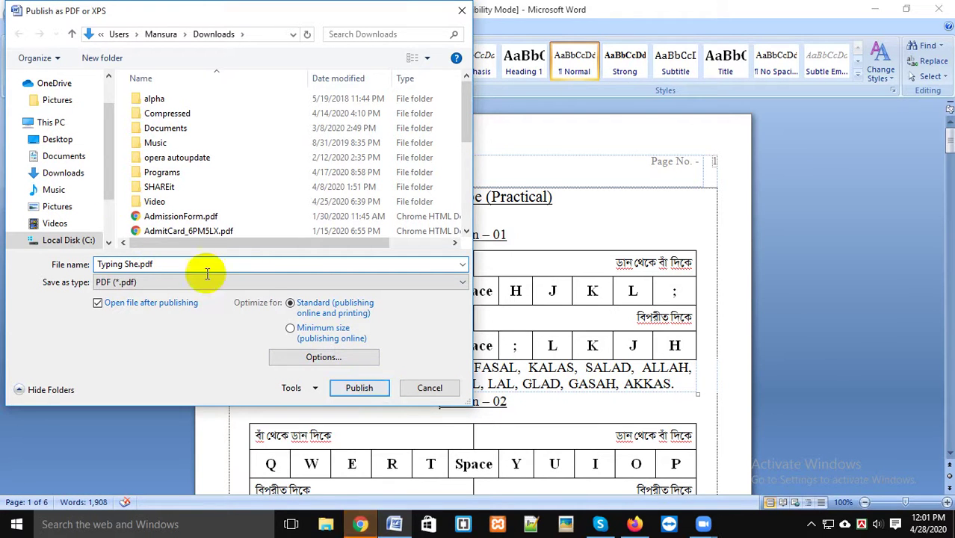
click(78, 140)
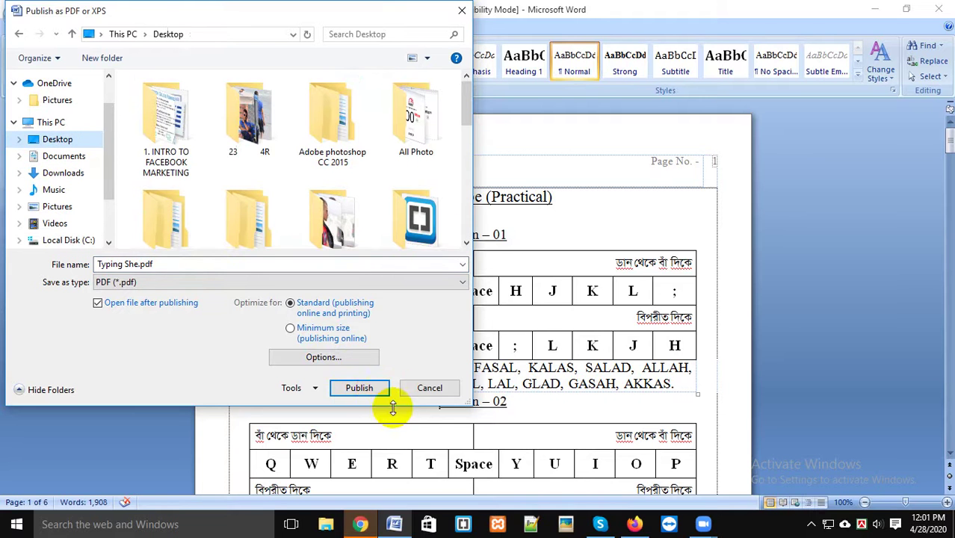
click(375, 390)
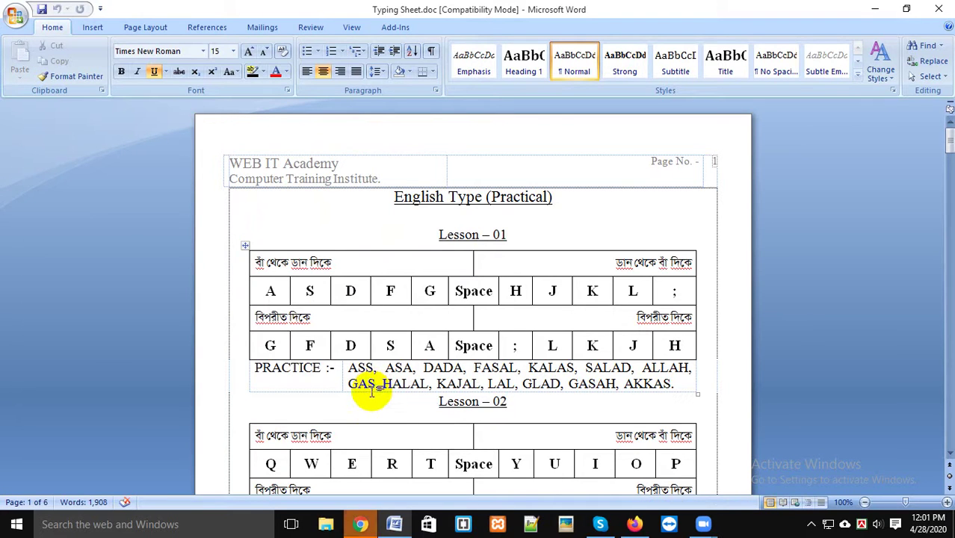
- Switch to Chrome to view the six-page Typing She.pdf
click(360, 525)
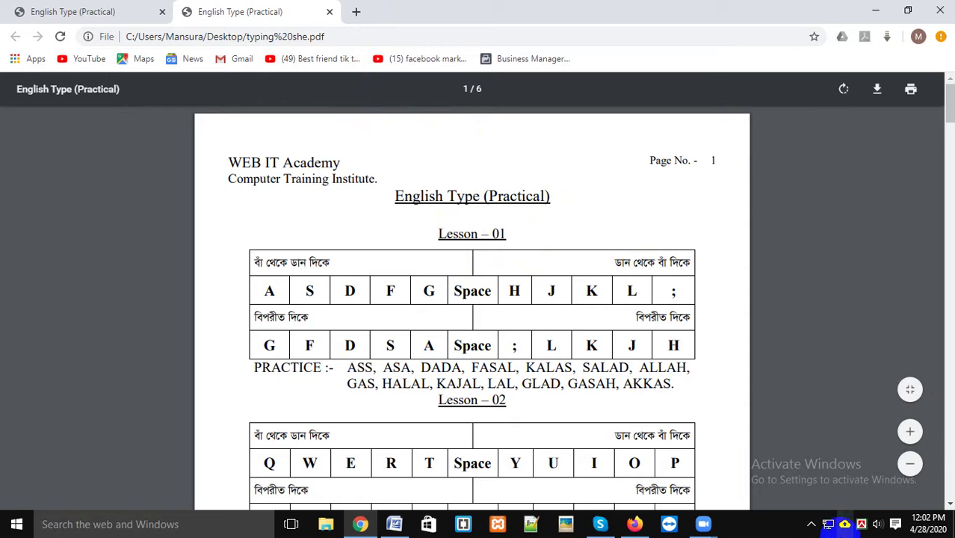
click(809, 526)
right_click(810, 496)
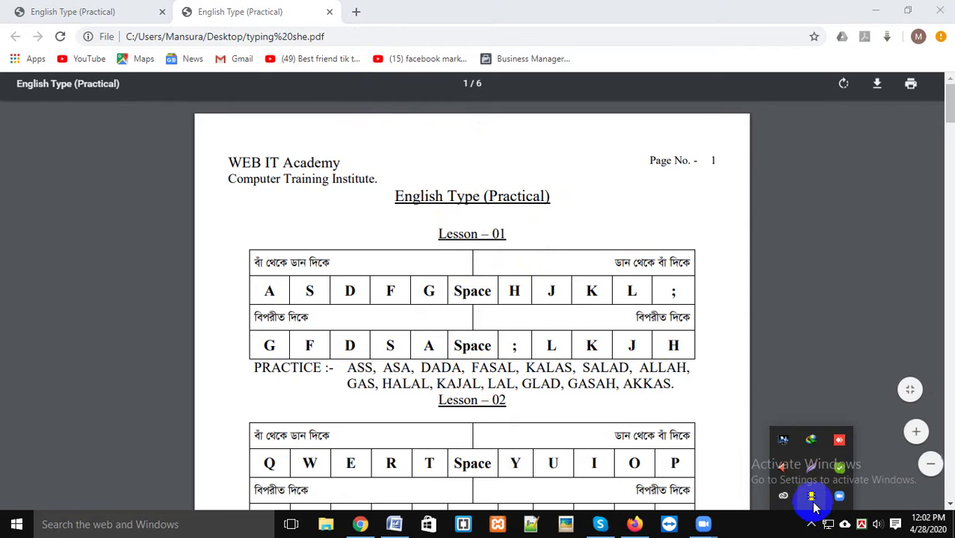
click(678, 384)
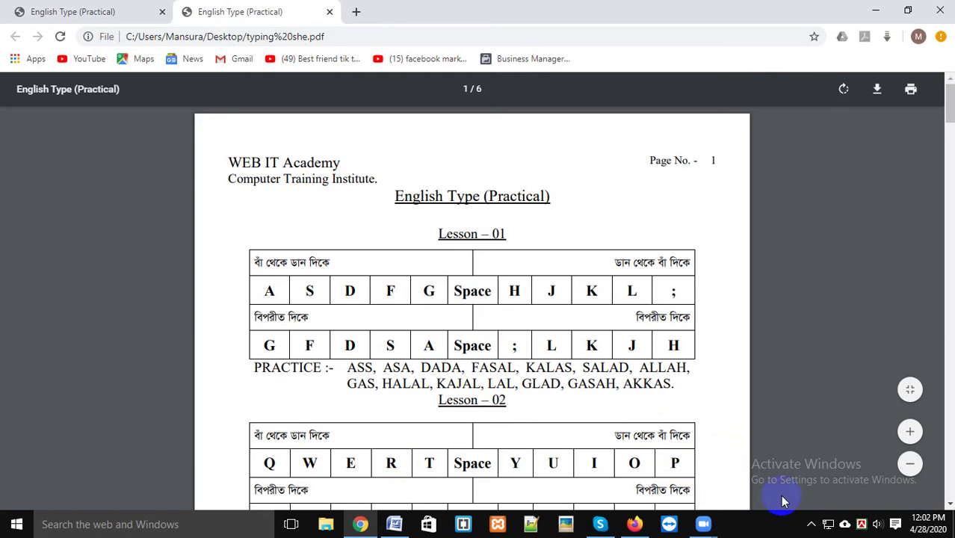
click(811, 524)
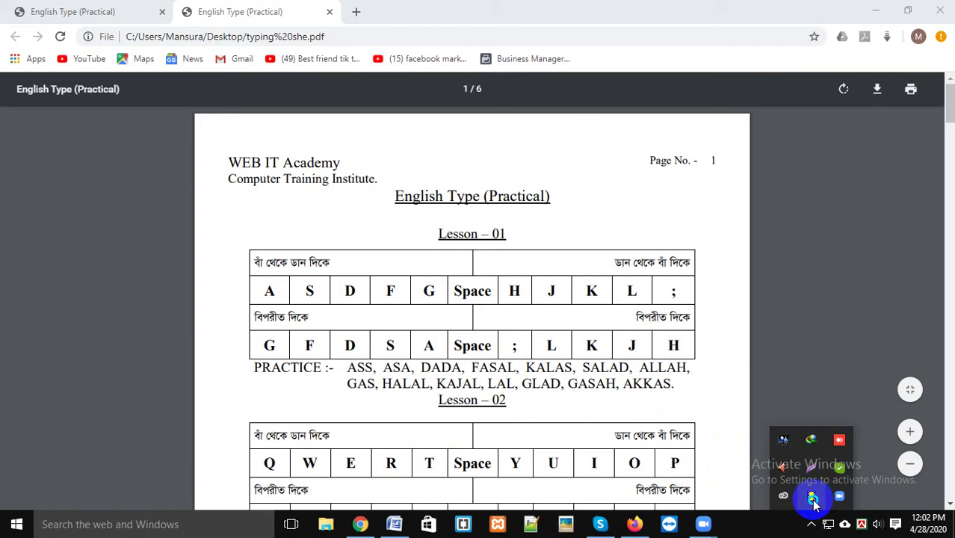
right_click(810, 495)
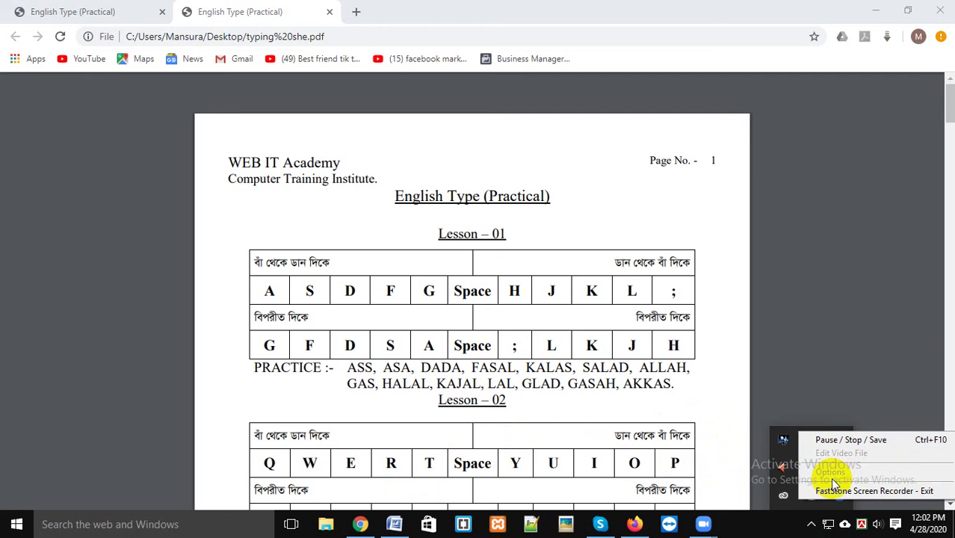